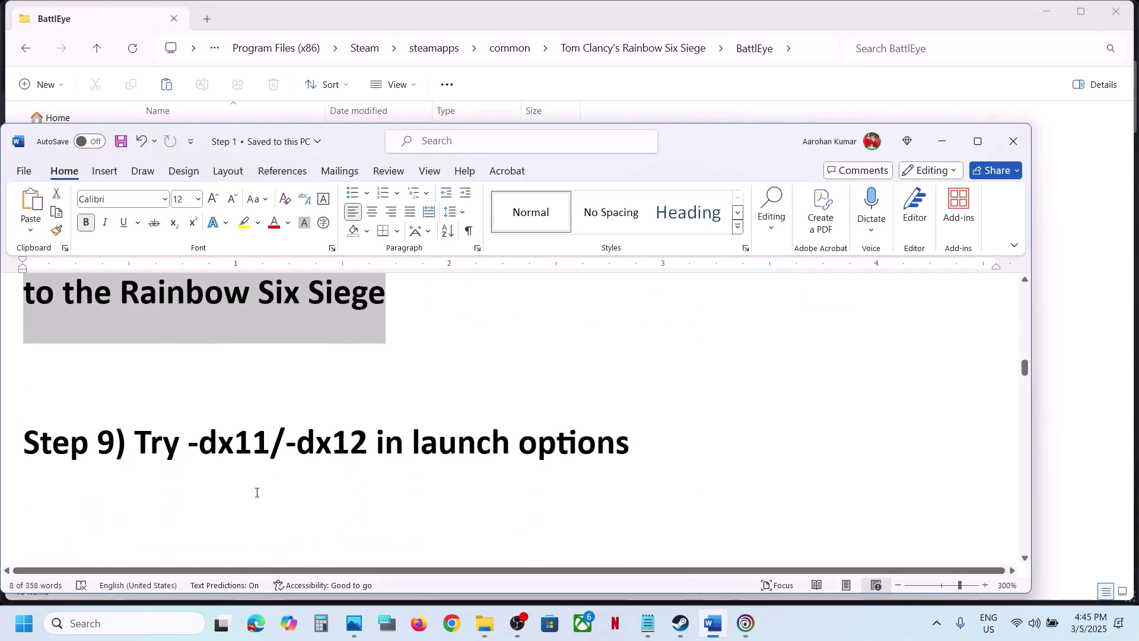
Try -dx11, then -dx12 as Rainbow Six Siege's Steam launch options, then clear them and close Properties
left_click_drag(200, 451, 672, 519)
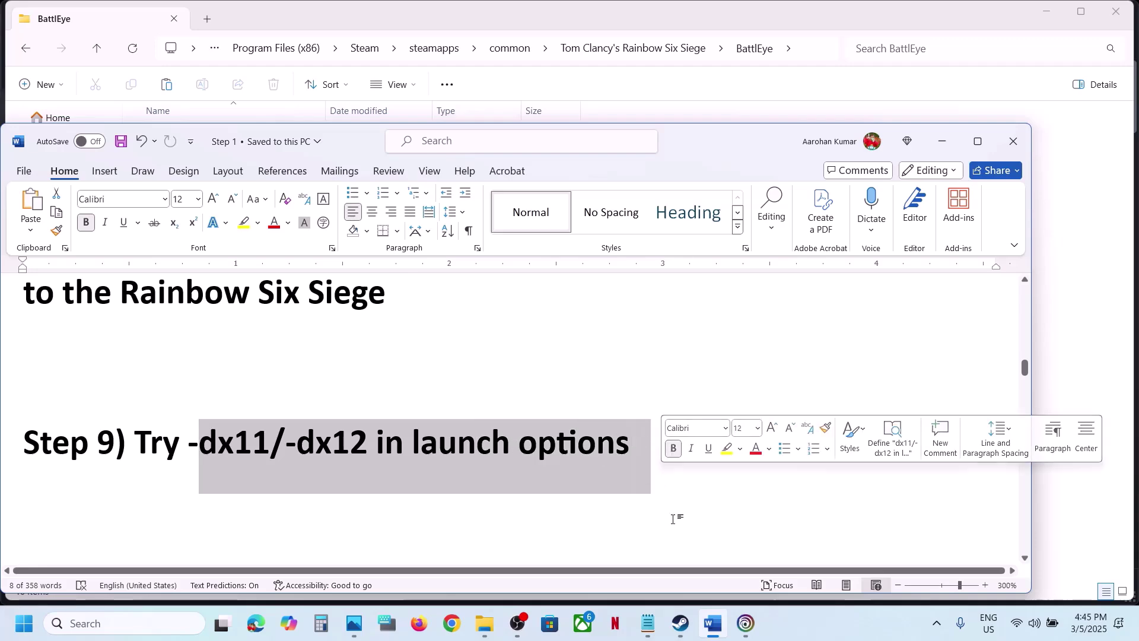
left_click(680, 624)
right_click(127, 363)
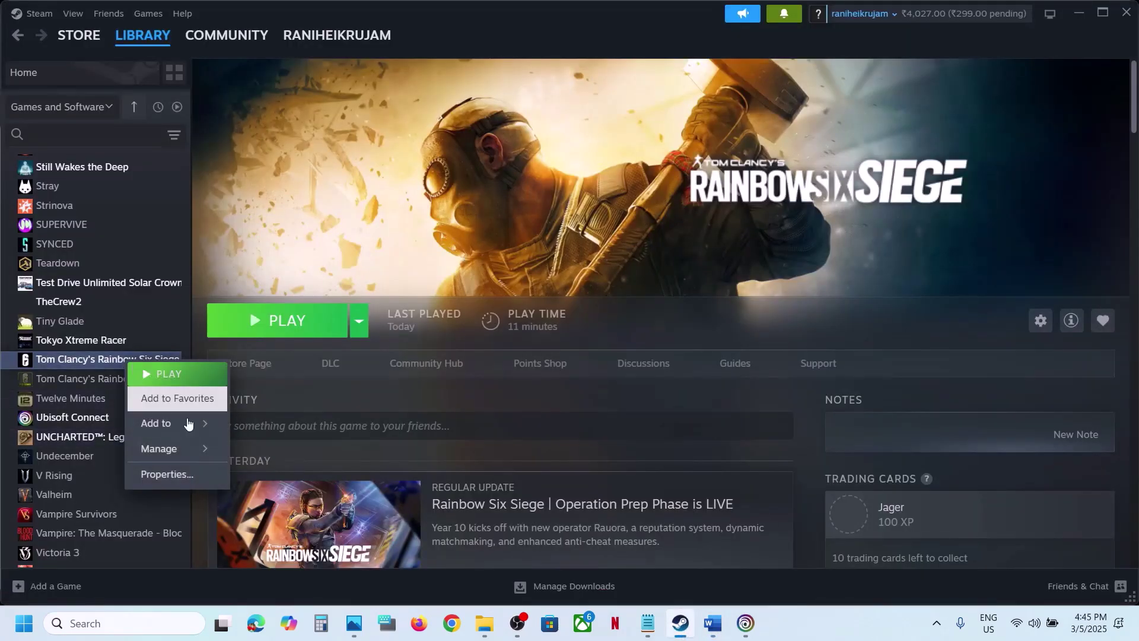
left_click(182, 476)
left_click(443, 298)
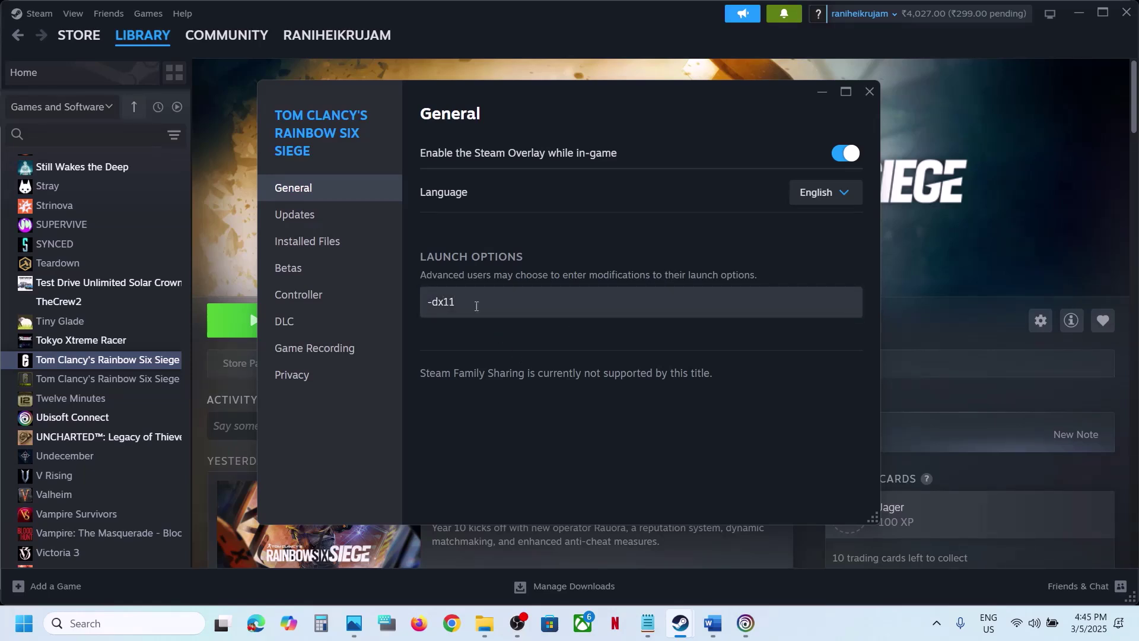
left_click_drag(474, 304, 360, 310)
type("-")
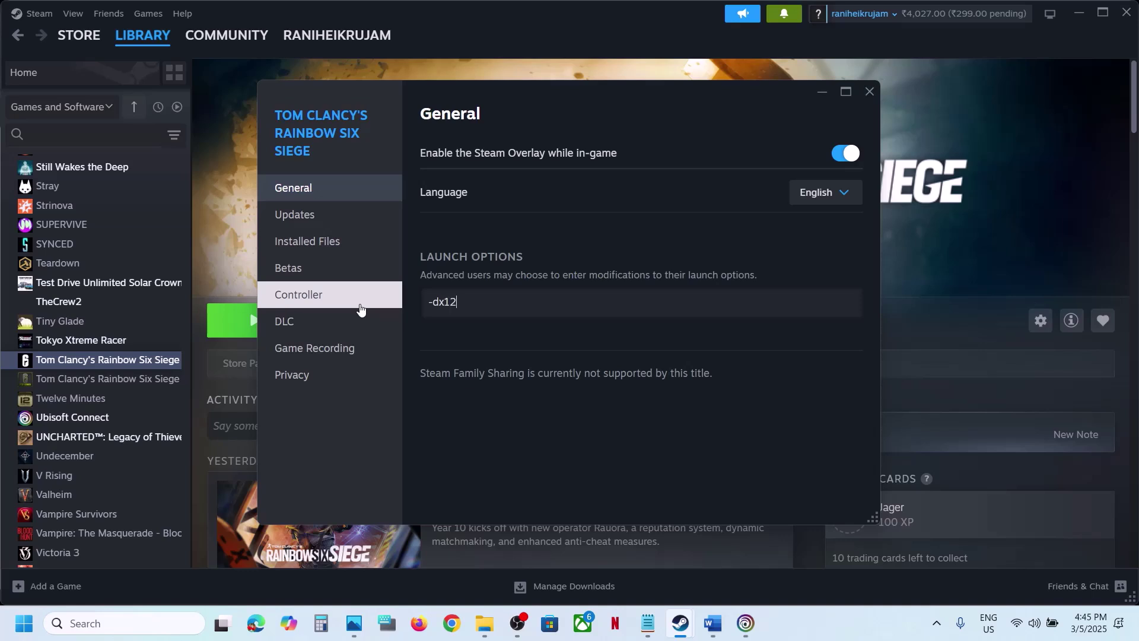
left_click_drag(504, 301, 440, 306)
left_click(440, 305)
key("BackSpace")
key("BackSpace")
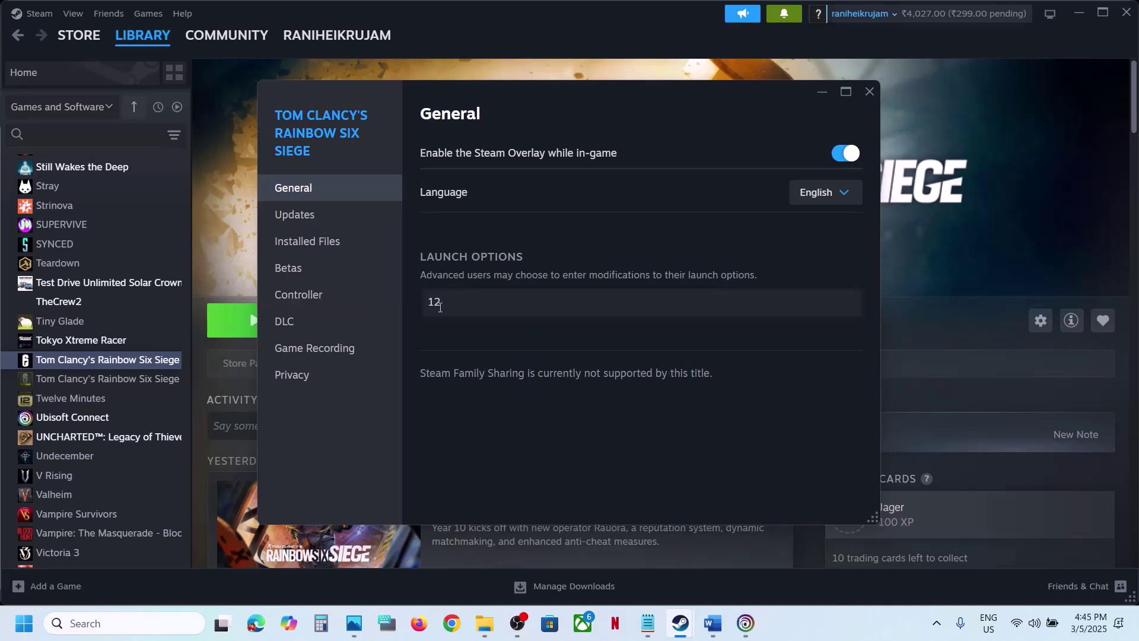
left_click(870, 91)
In Ubisoft Connect, close Far Cry 4's properties and save -dx11 as Rainbow Six Siege's launch argument
left_click(749, 624)
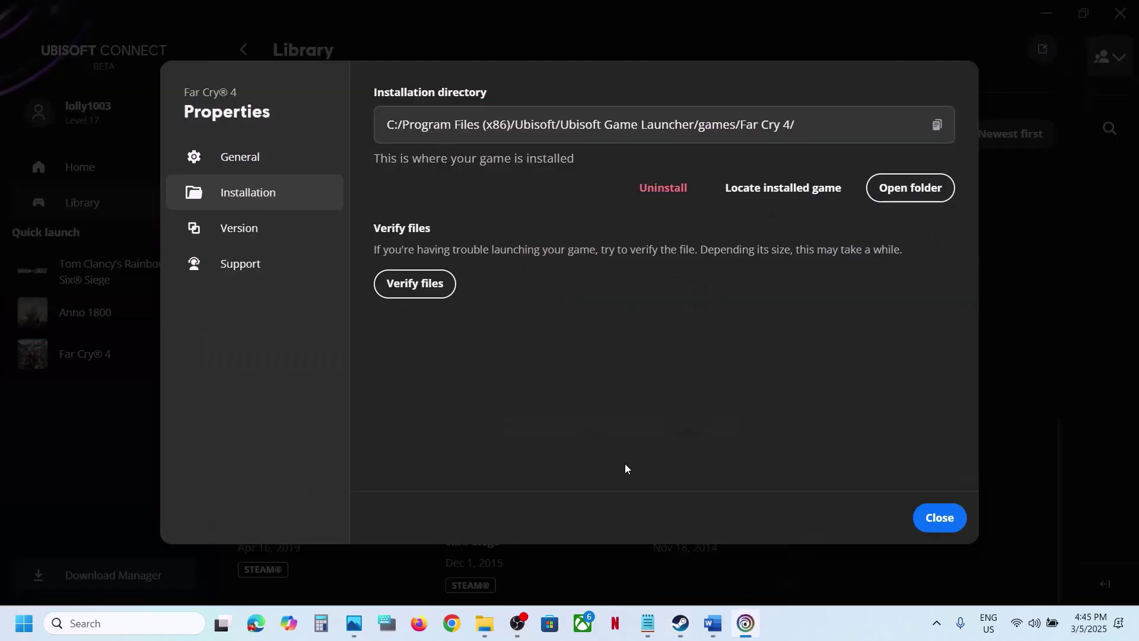
left_click(1022, 344)
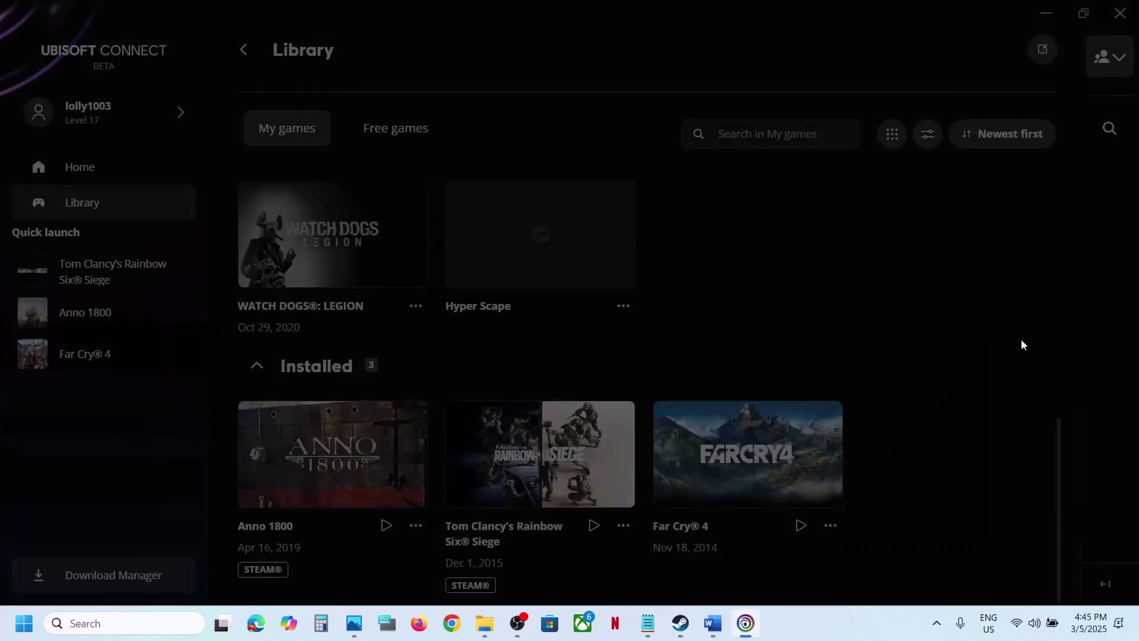
left_click(623, 525)
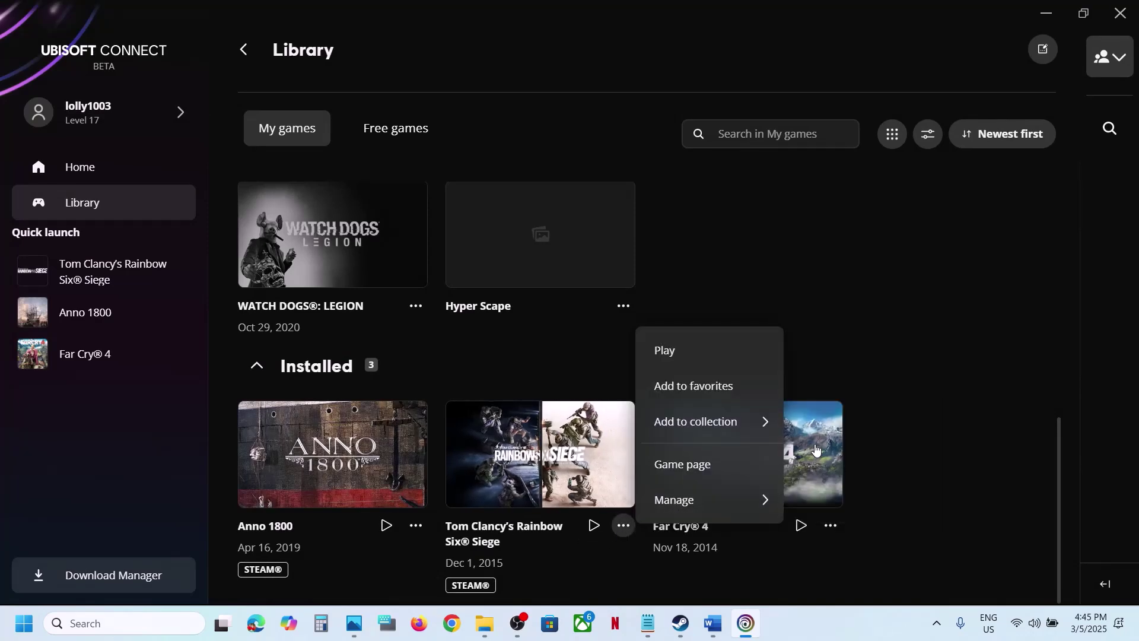
mouse_move(708, 507)
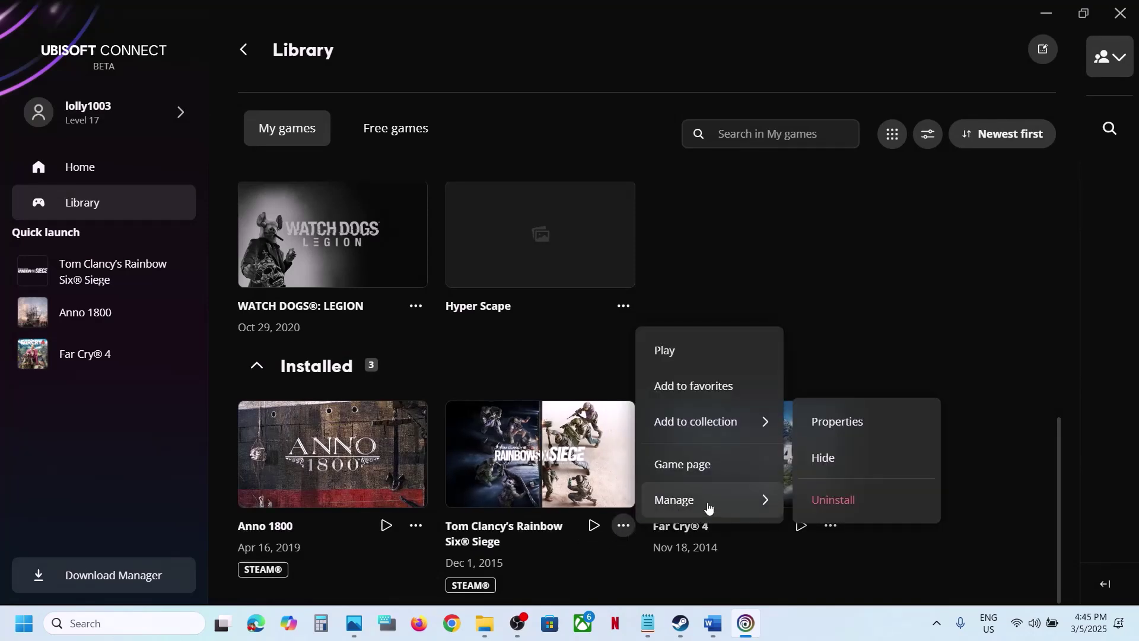
left_click(836, 424)
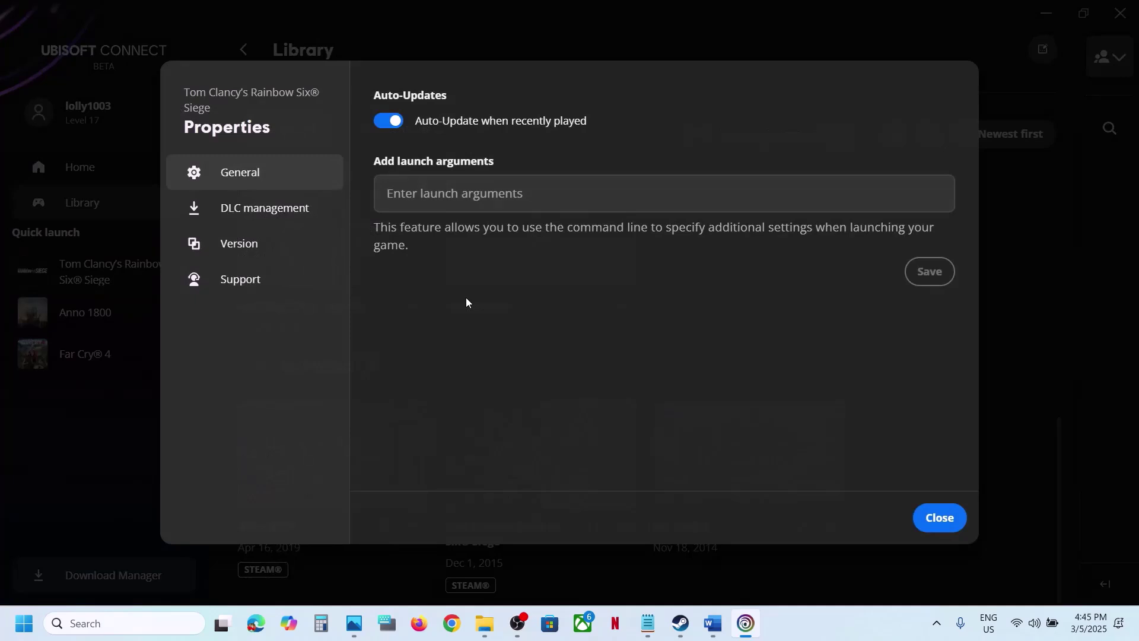
left_click(434, 196)
type("-dx11")
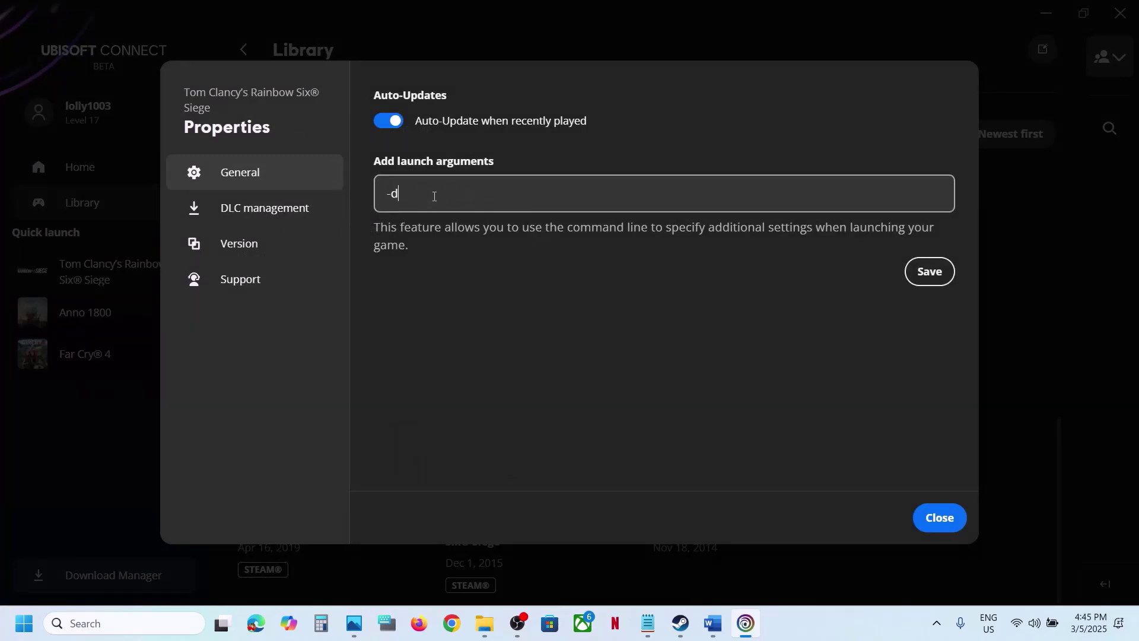
left_click(930, 273)
Replace it with -dx12 and save, then save the launch arguments empty and close Properties
left_click_drag(417, 202, 380, 202)
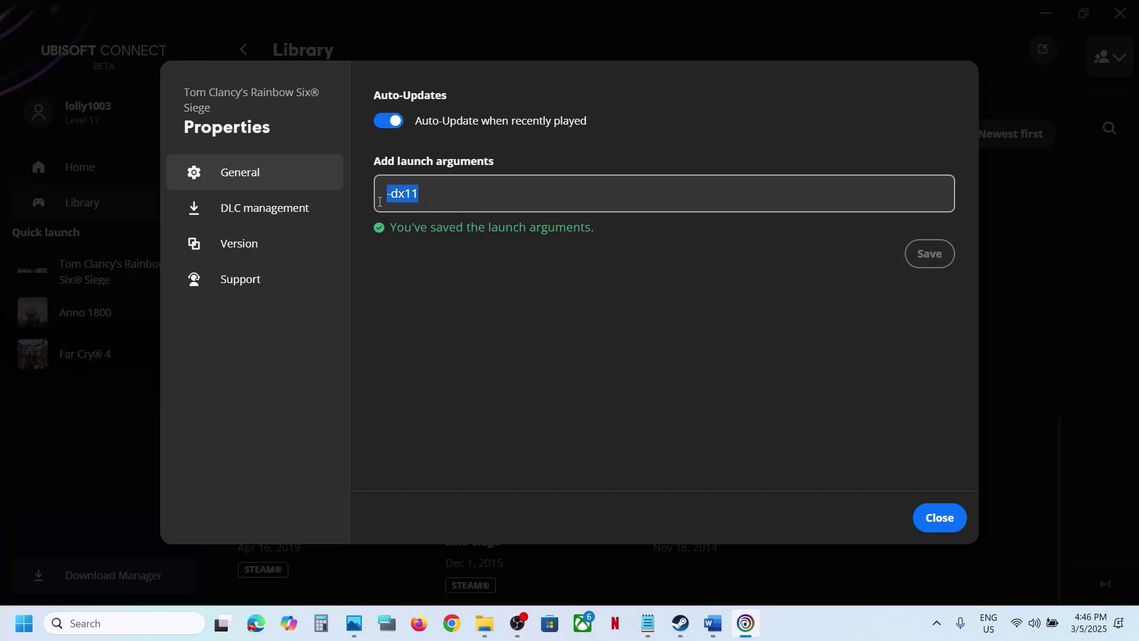
type("-")
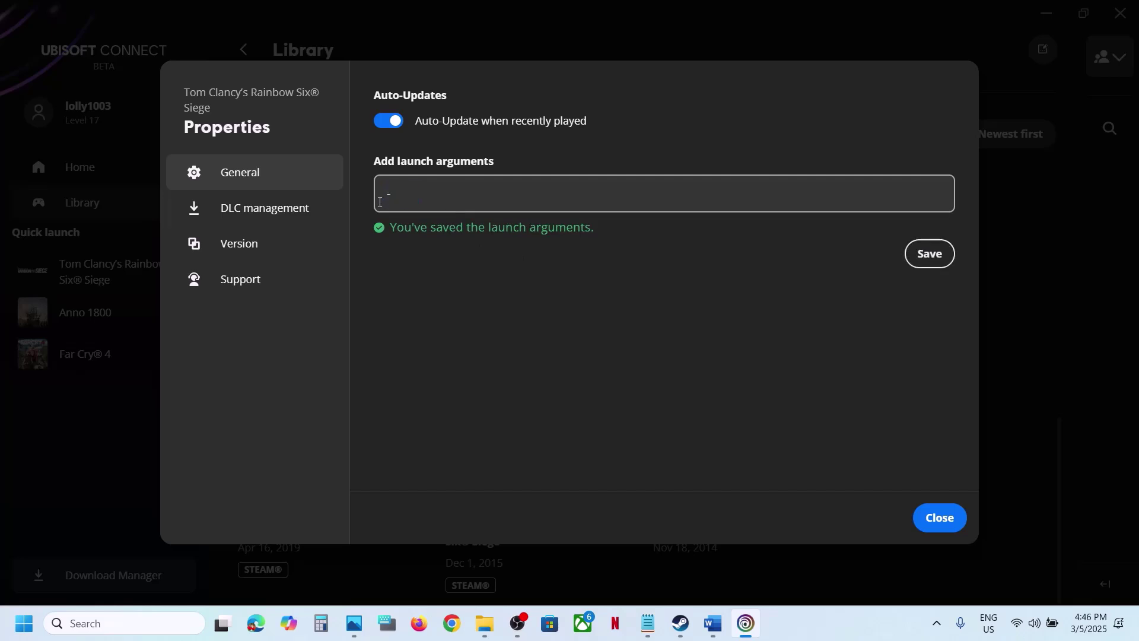
left_click(939, 257)
key("BackSpace")
key("BackSpace")
key("BackSpace")
key("BackSpace")
key("BackSpace")
left_click(931, 257)
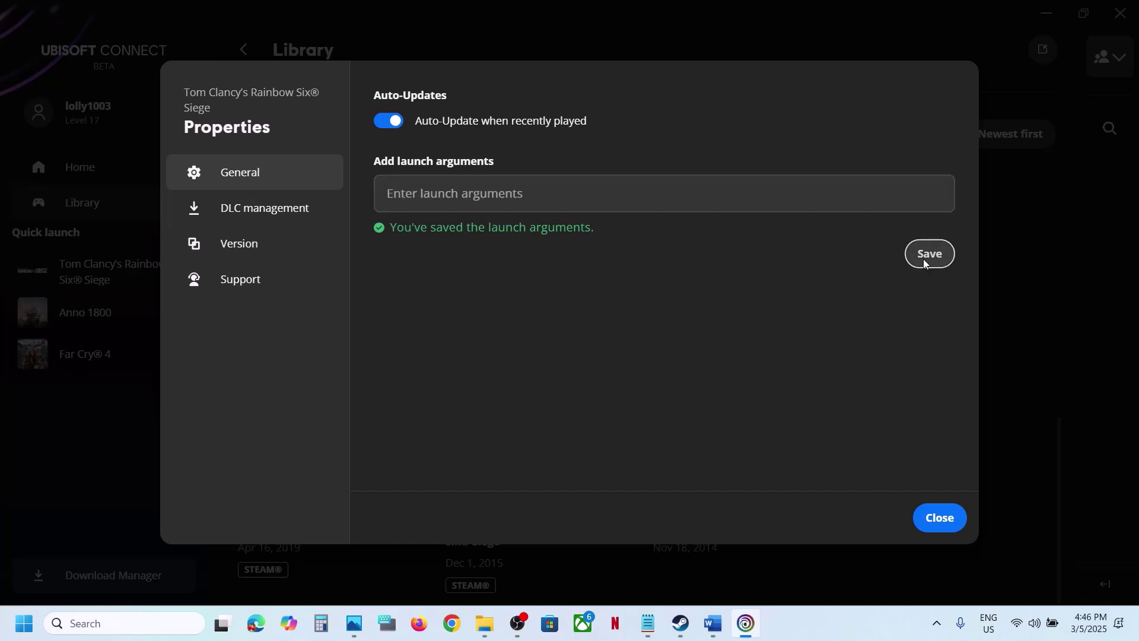
left_click(939, 521)
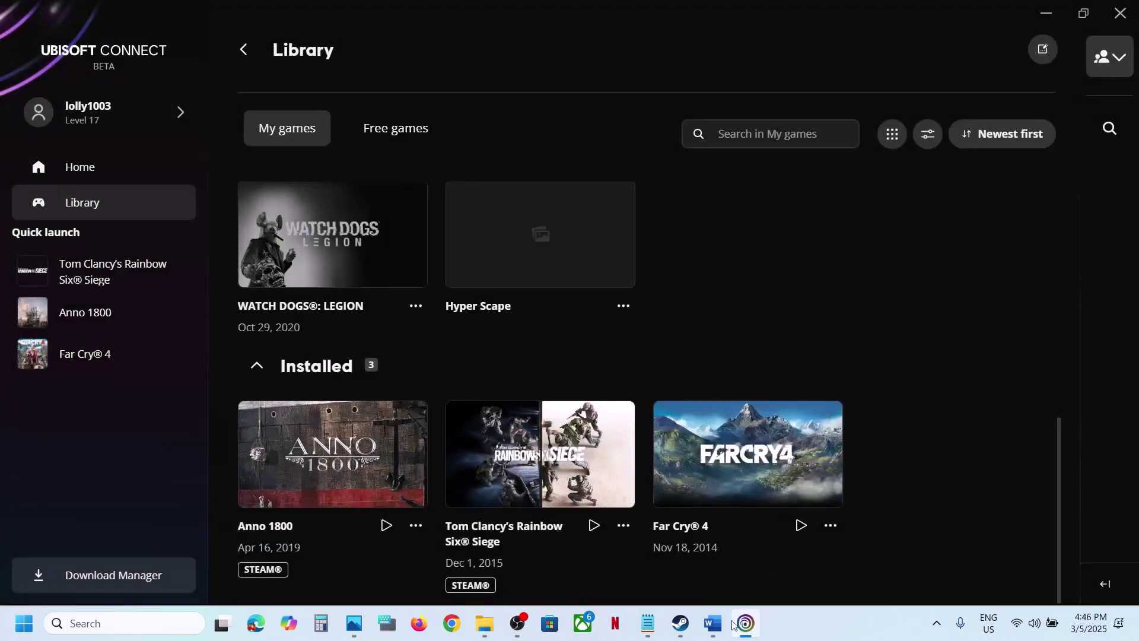
Find Step 10's 'Windows Security and Firewall' instruction in the Word guide, then launch Windows Settings
left_click(713, 623)
scroll(477, 467, "down", 5)
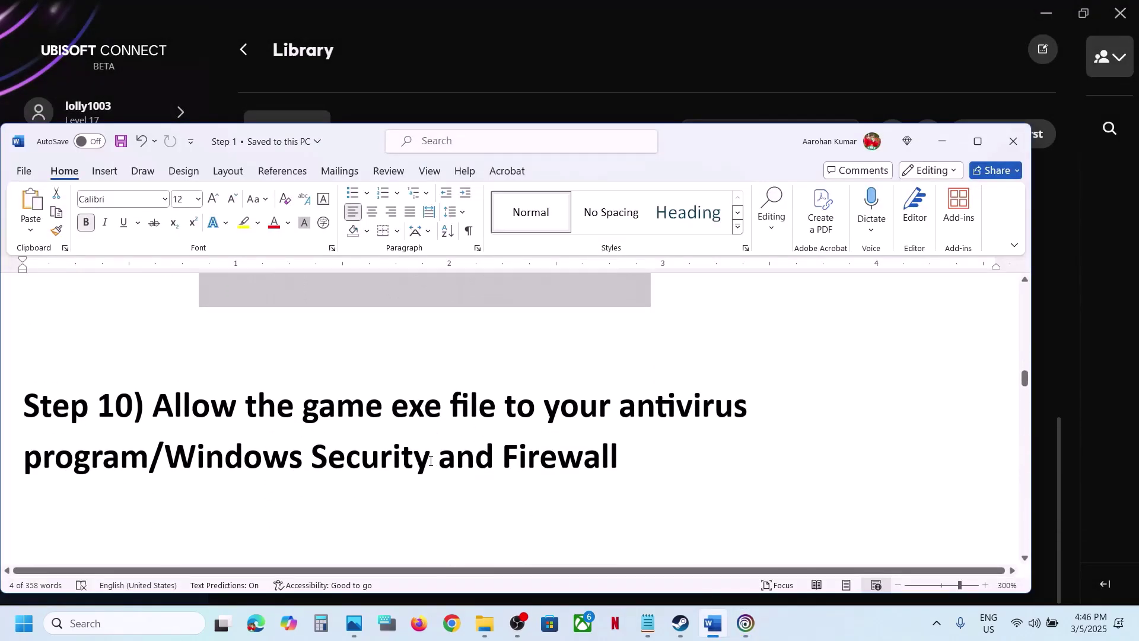
left_click_drag(160, 401, 175, 467)
left_click(175, 467)
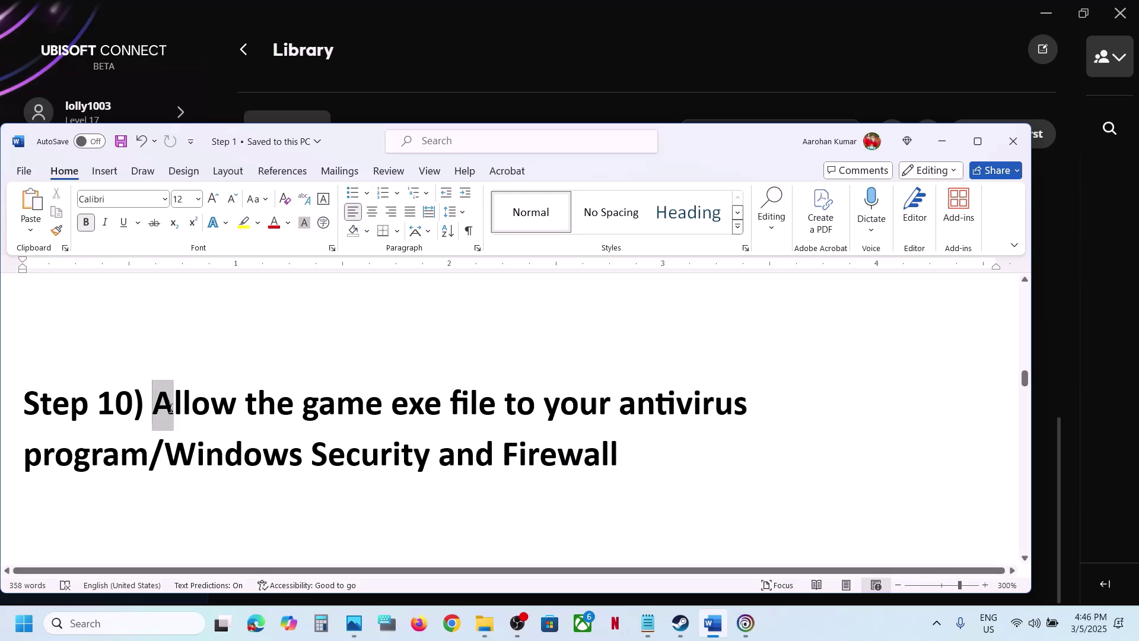
left_click_drag(168, 406, 153, 460)
double_click(235, 455)
left_click(530, 446, "shift")
key("super+i")
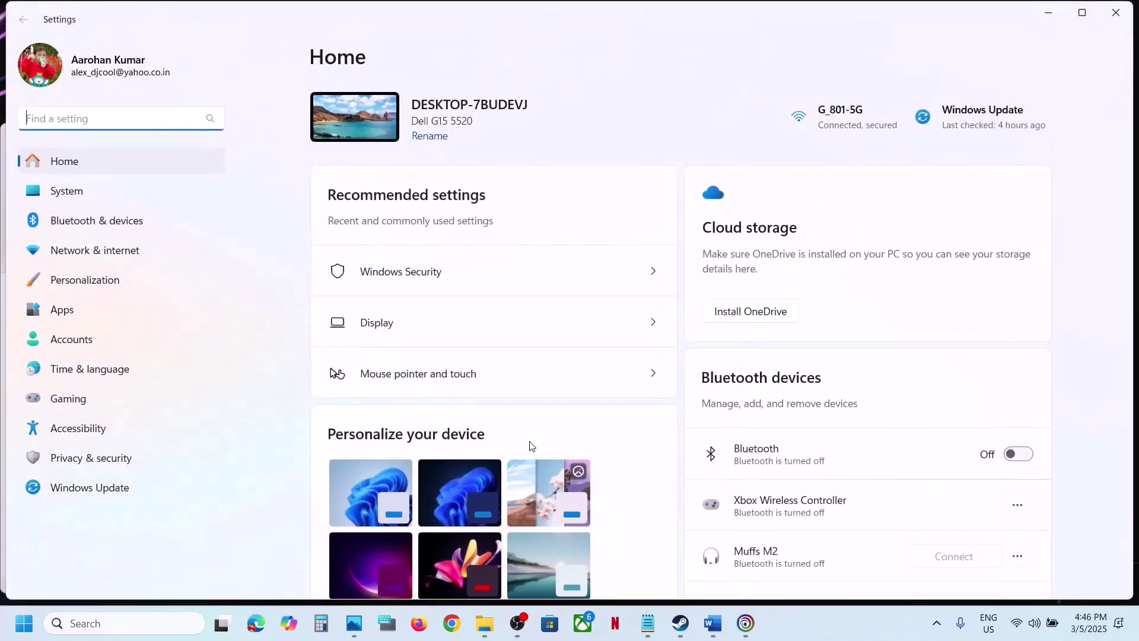
Go to Windows Security's ransomware protection and show the Controlled folder access allowed apps
left_click(103, 461)
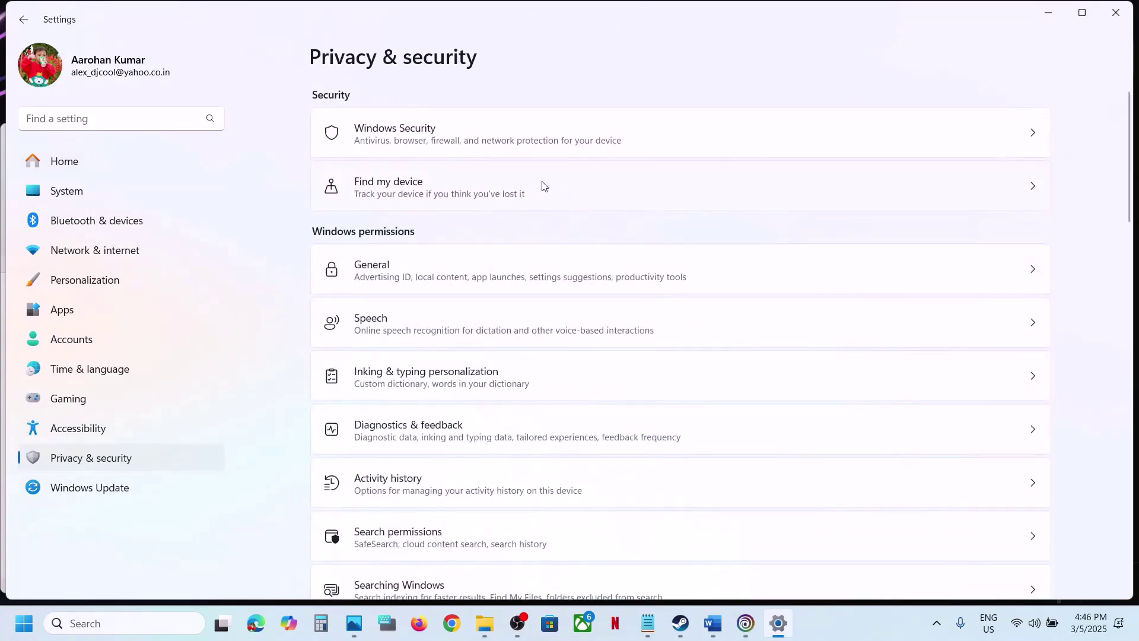
left_click(456, 153)
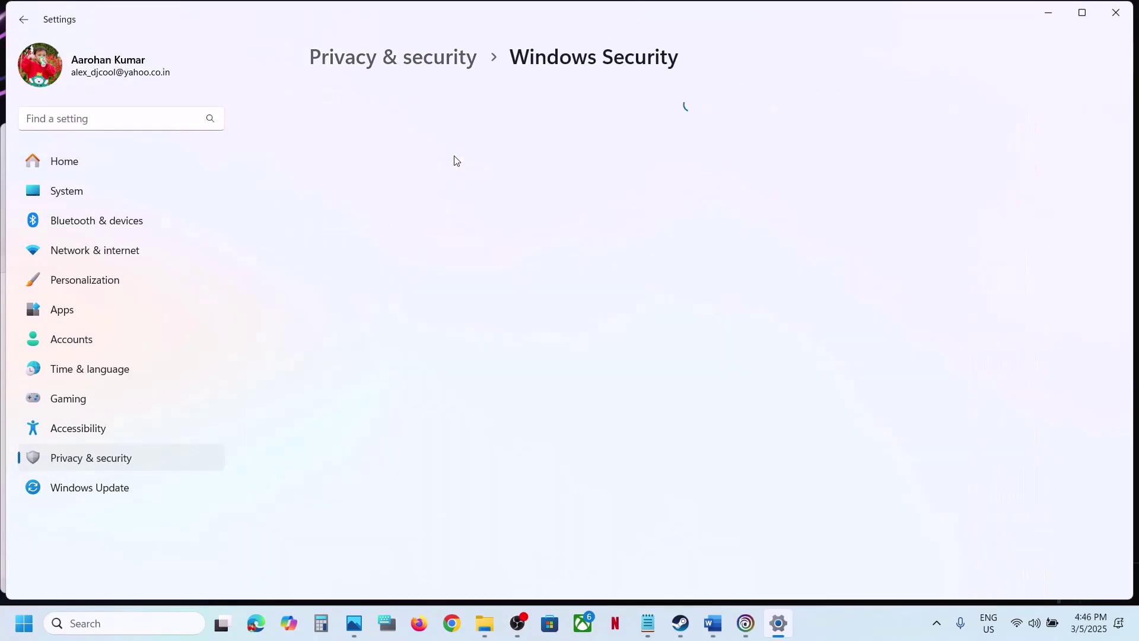
left_click(401, 240)
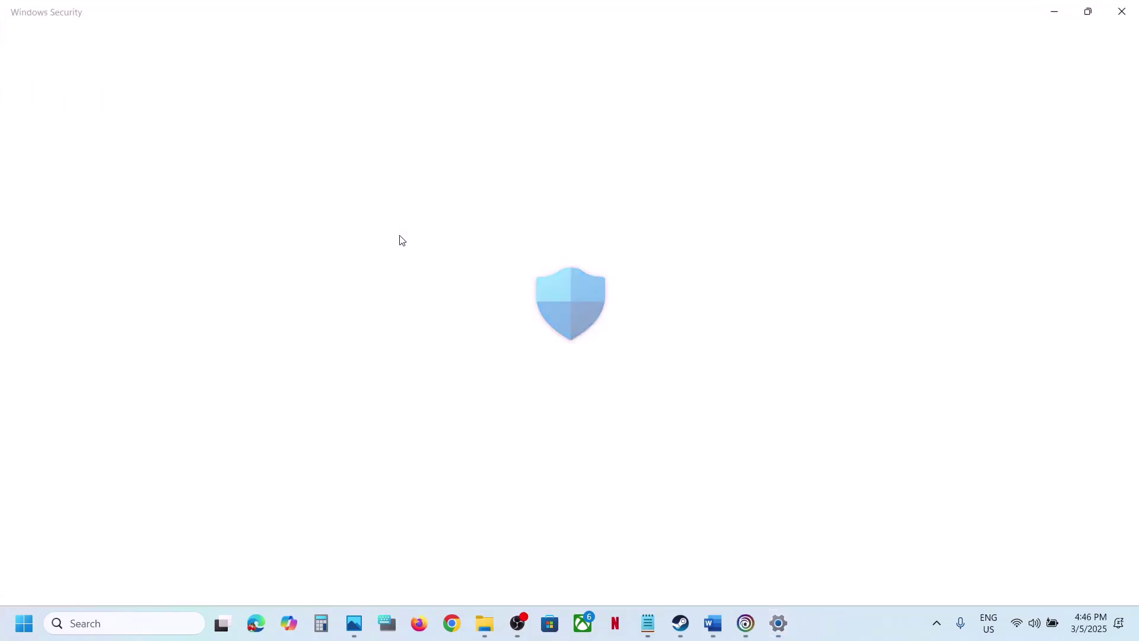
scroll(364, 415, "down", 3)
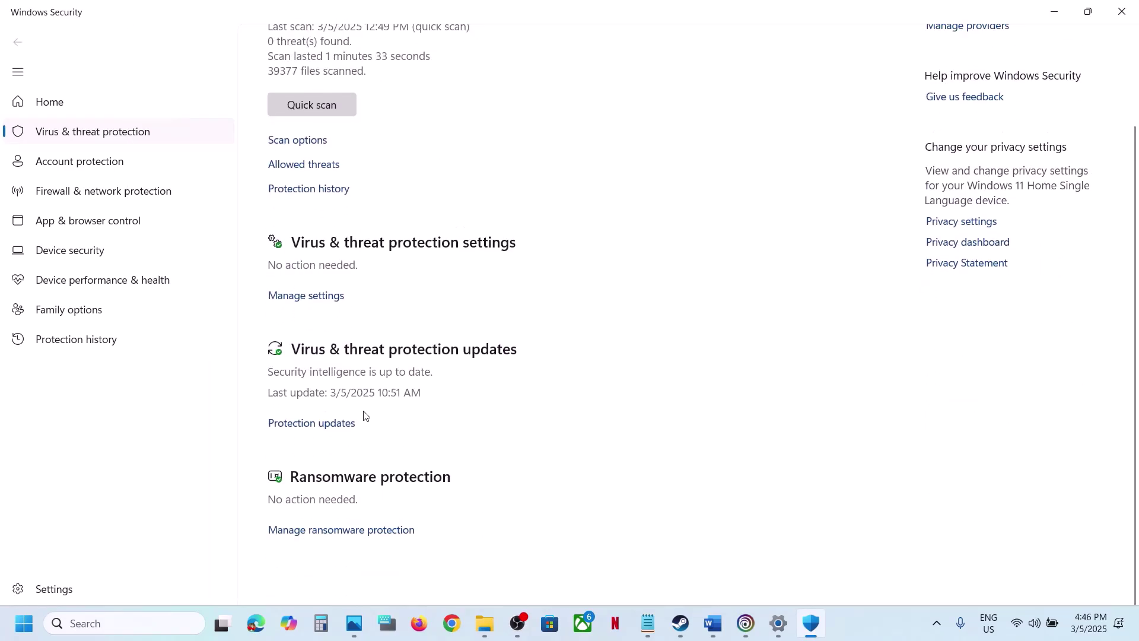
left_click(341, 551)
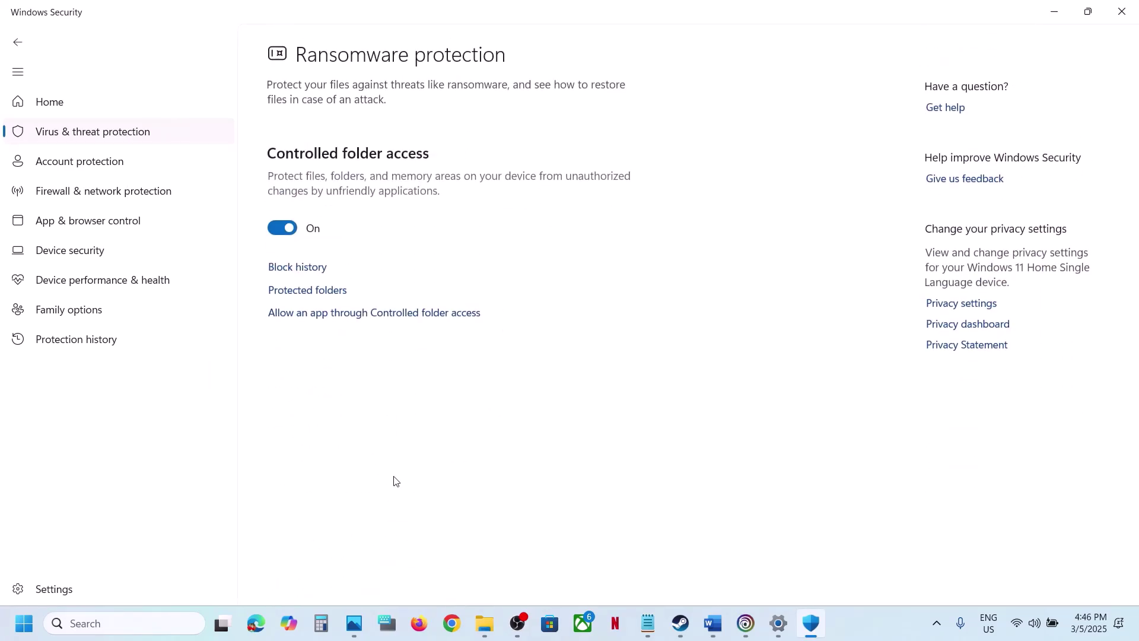
left_click(362, 313)
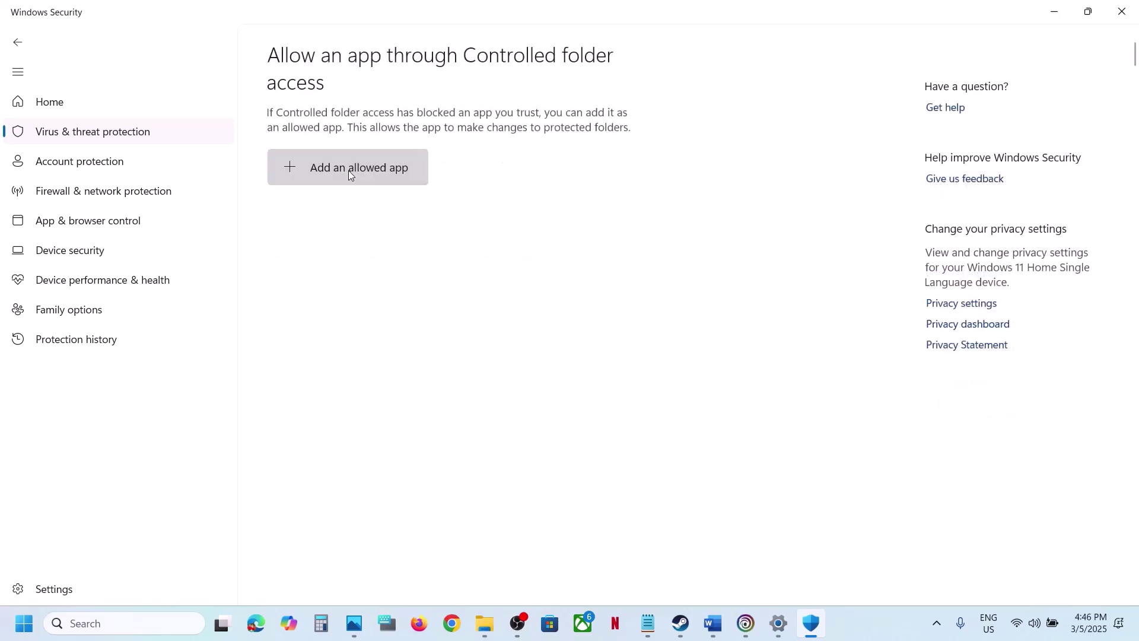
Allow RainbowSix from the Tom Clancy's Rainbow Six Siege folder through Controlled folder access
left_click(358, 176)
left_click(374, 219)
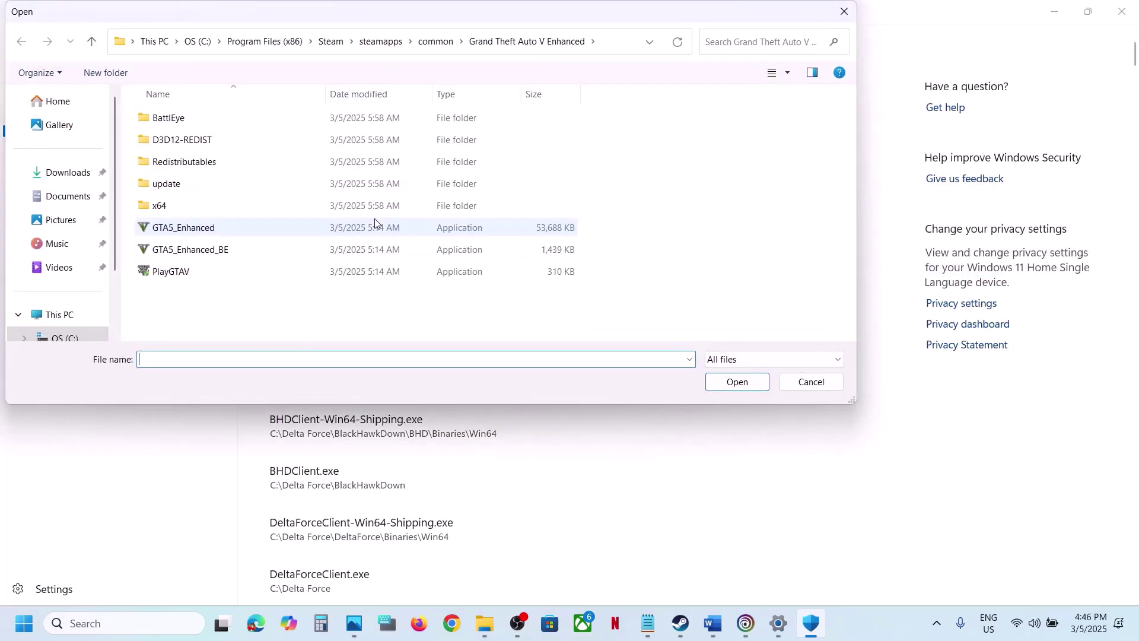
left_click(410, 43)
left_click(411, 44)
left_click(429, 43)
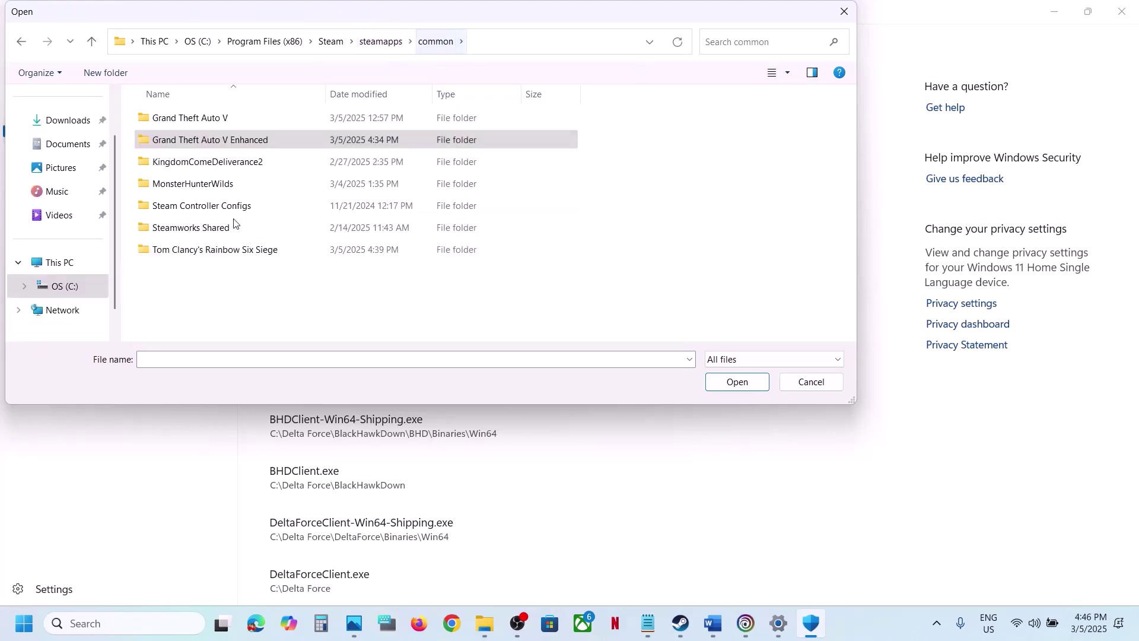
left_click(203, 253)
double_click(203, 253)
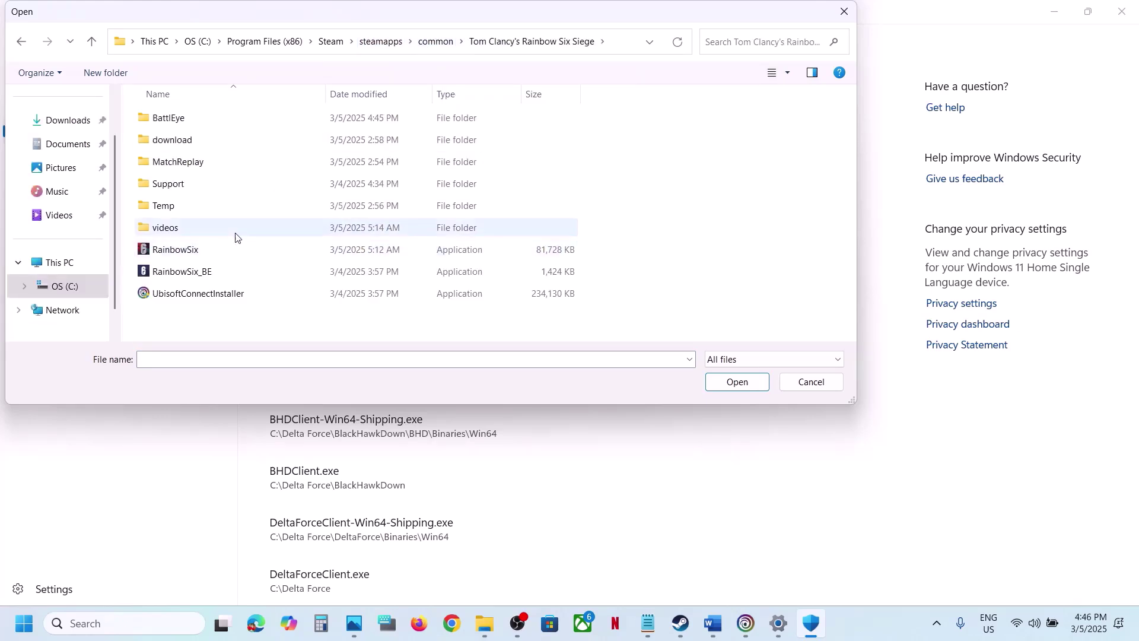
left_click(195, 254)
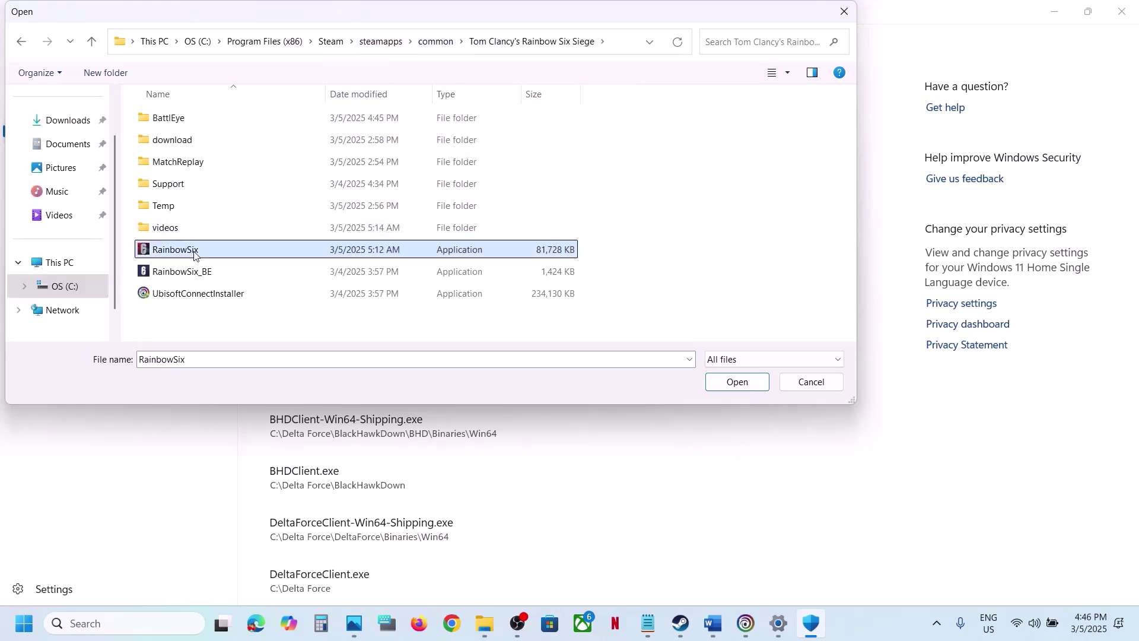
left_click(738, 382)
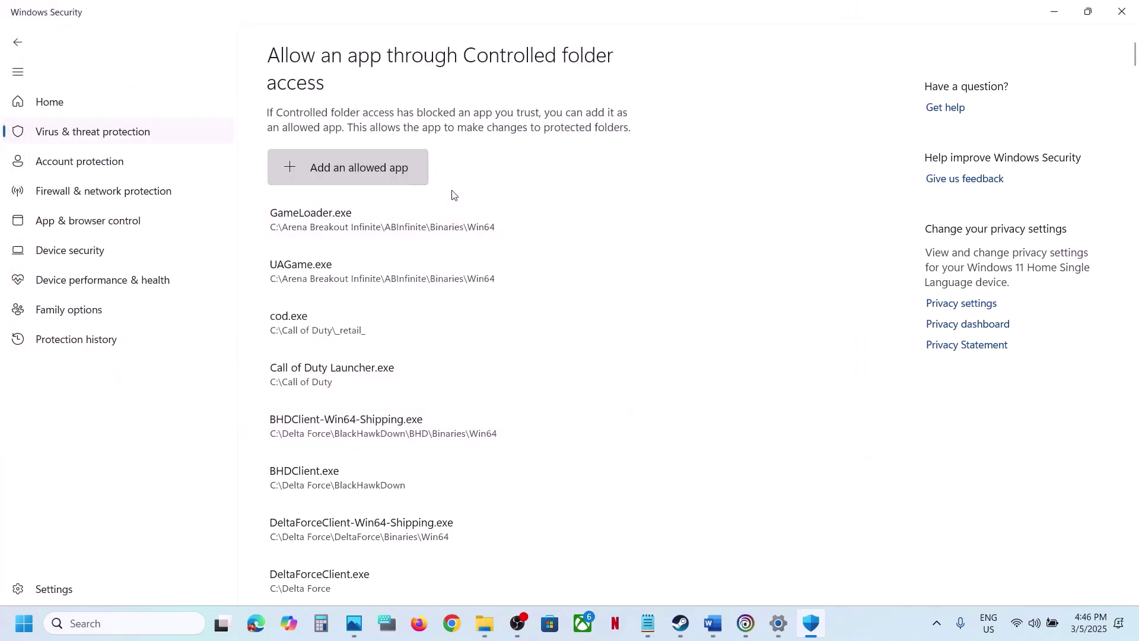
Also allow RainbowSix_BE and UbisoftConnectInstaller through Controlled folder access
left_click(386, 176)
left_click(368, 226)
left_click(160, 278)
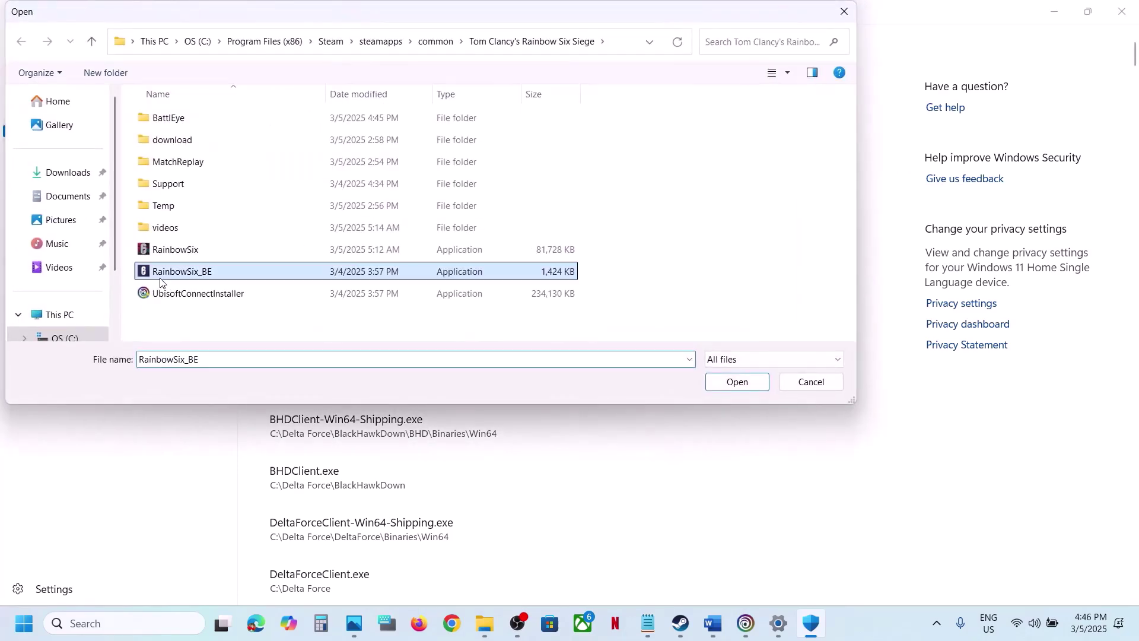
left_click(725, 382)
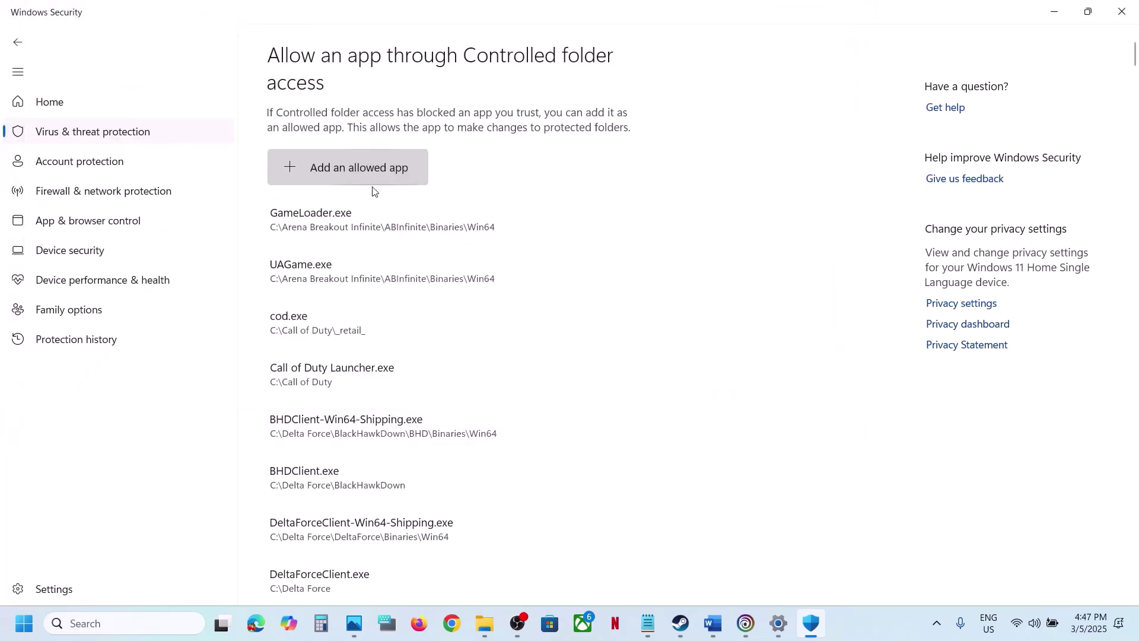
left_click(364, 168)
left_click(353, 225)
left_click(204, 297)
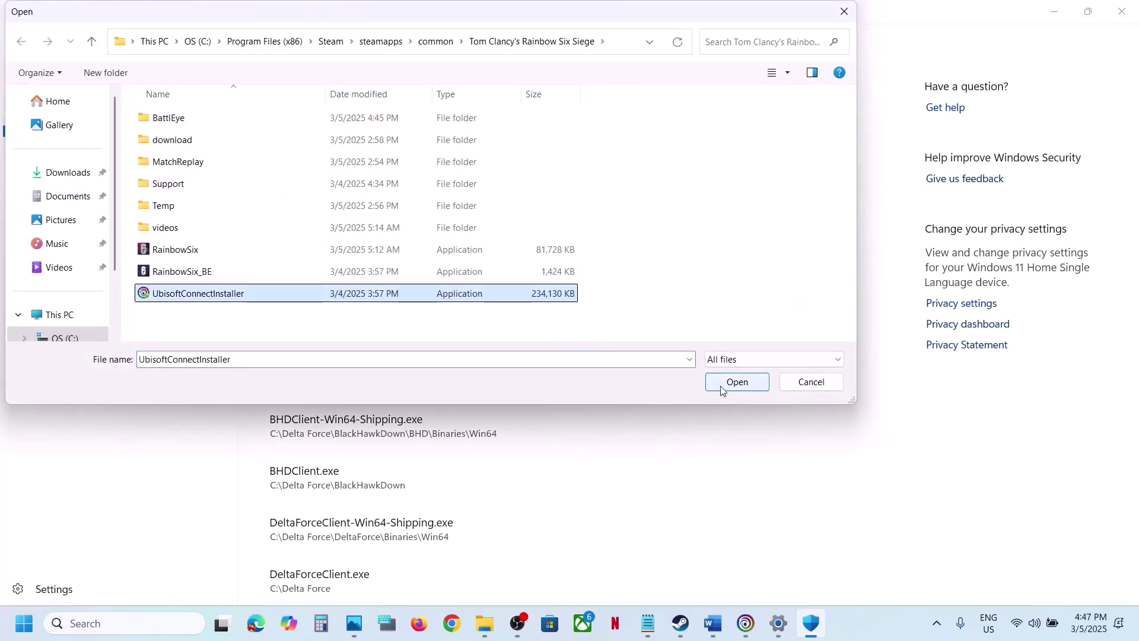
left_click(804, 379)
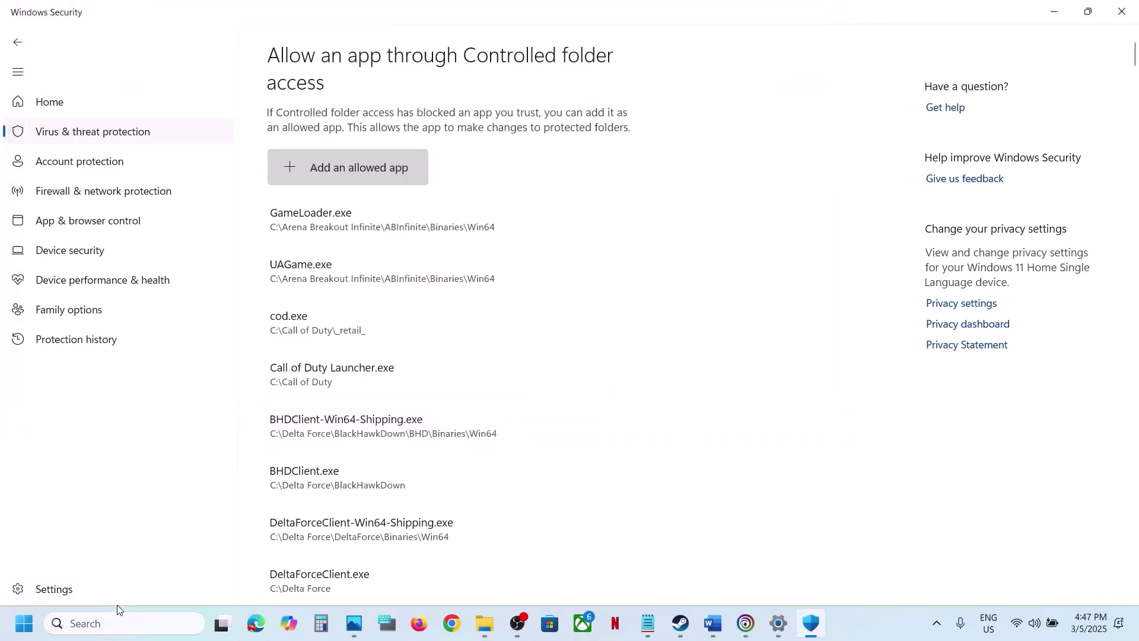
Search 'contr' in Windows search to open Control Panel
left_click(95, 624)
type("contr")
key("Return")
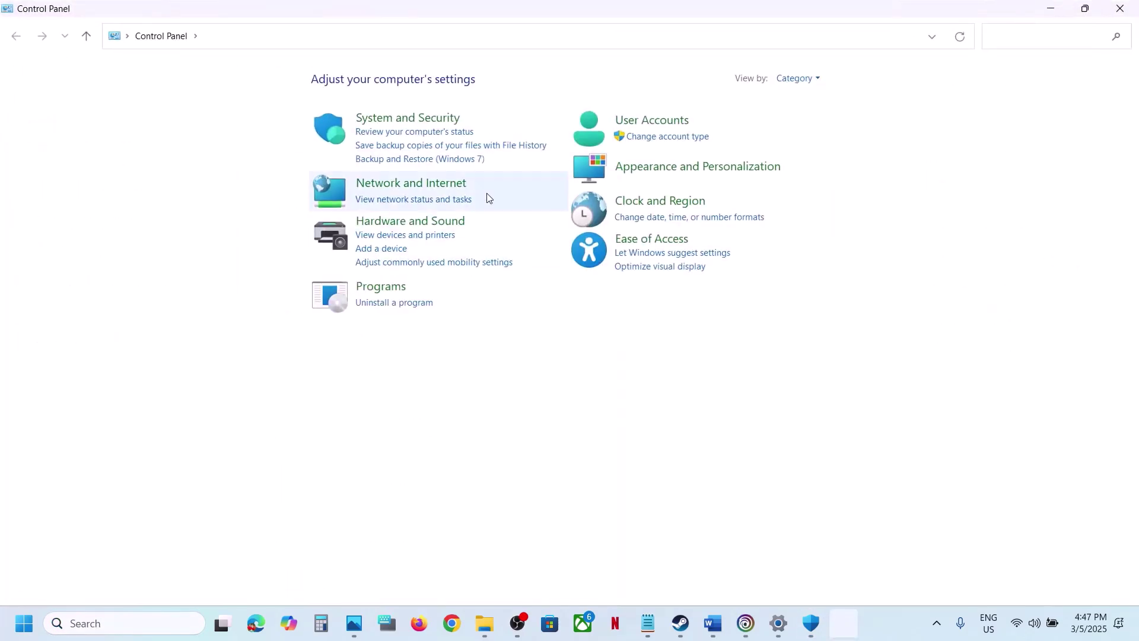
Open Windows Defender Firewall's allowed apps list and unlock it with Change settings
left_click(415, 119)
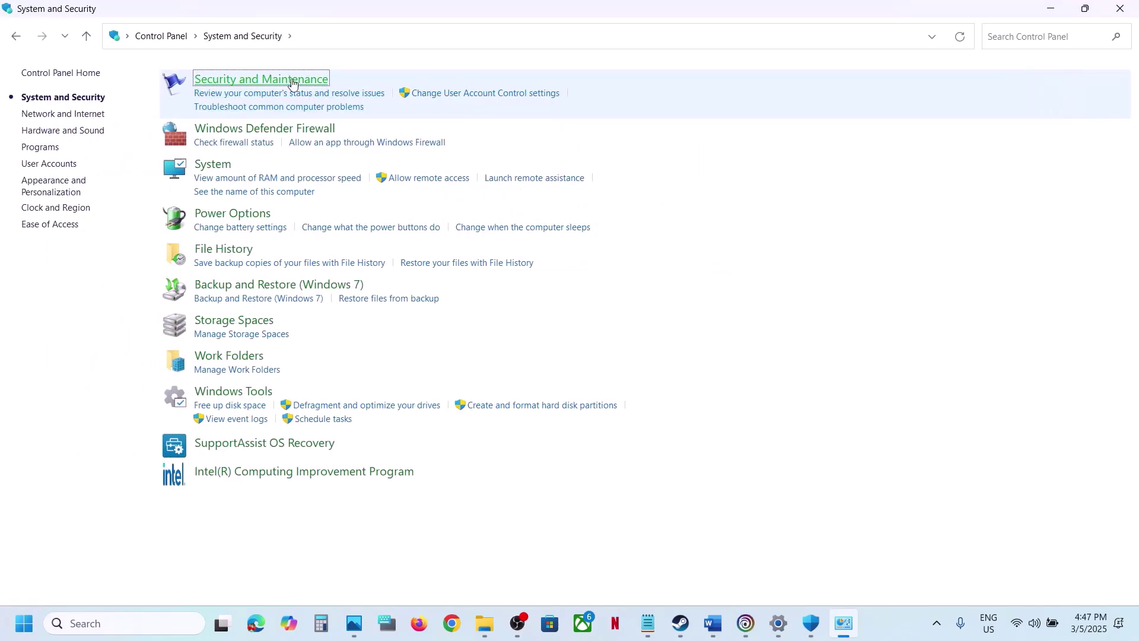
left_click(281, 129)
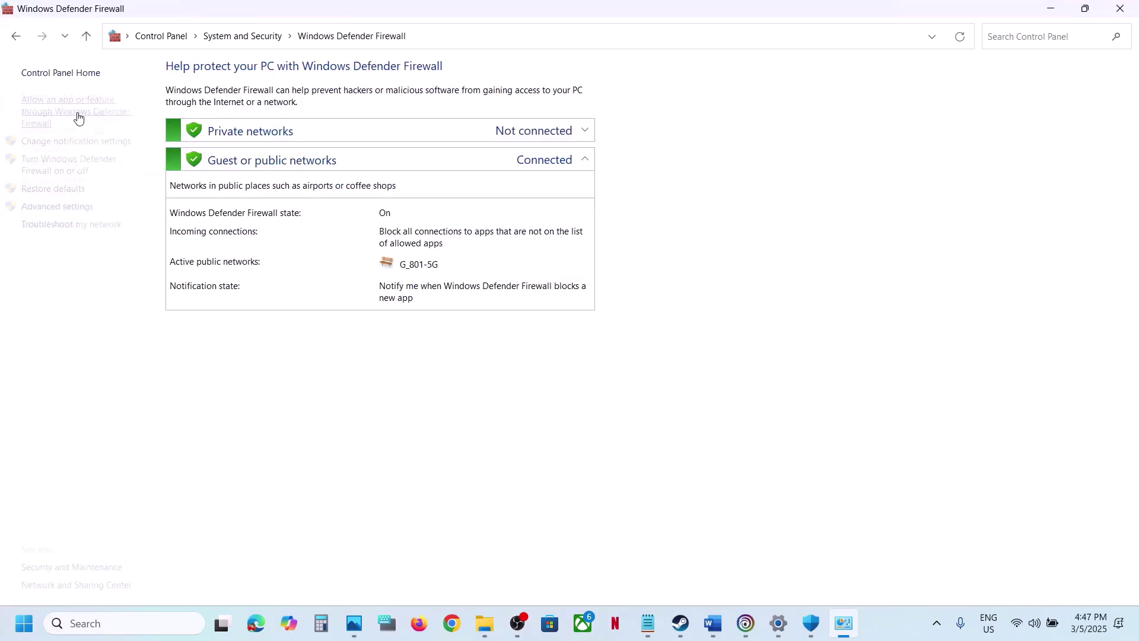
left_click(103, 115)
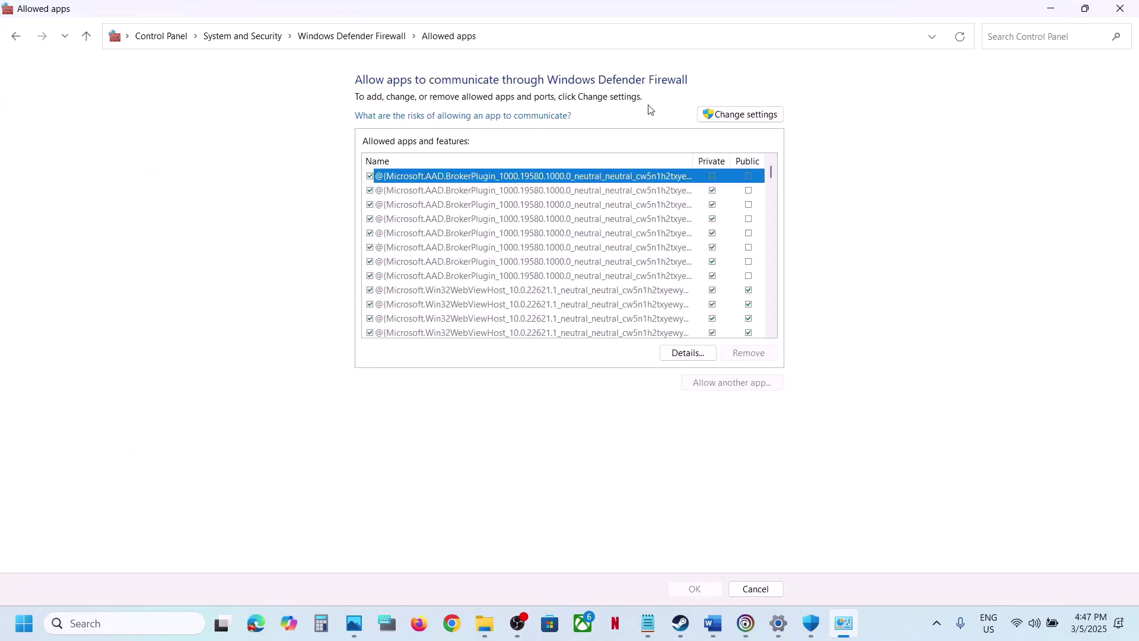
left_click(706, 116)
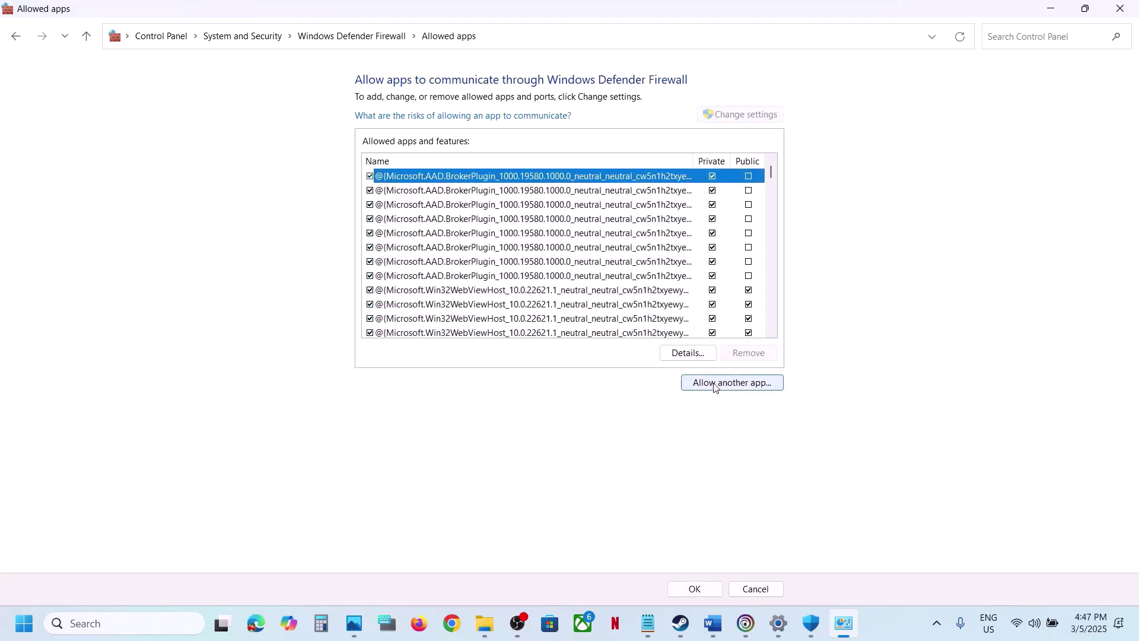
Try adding RainbowSix as a firewall app and dismiss the already-an-exception warning
left_click(714, 386)
left_click(679, 380)
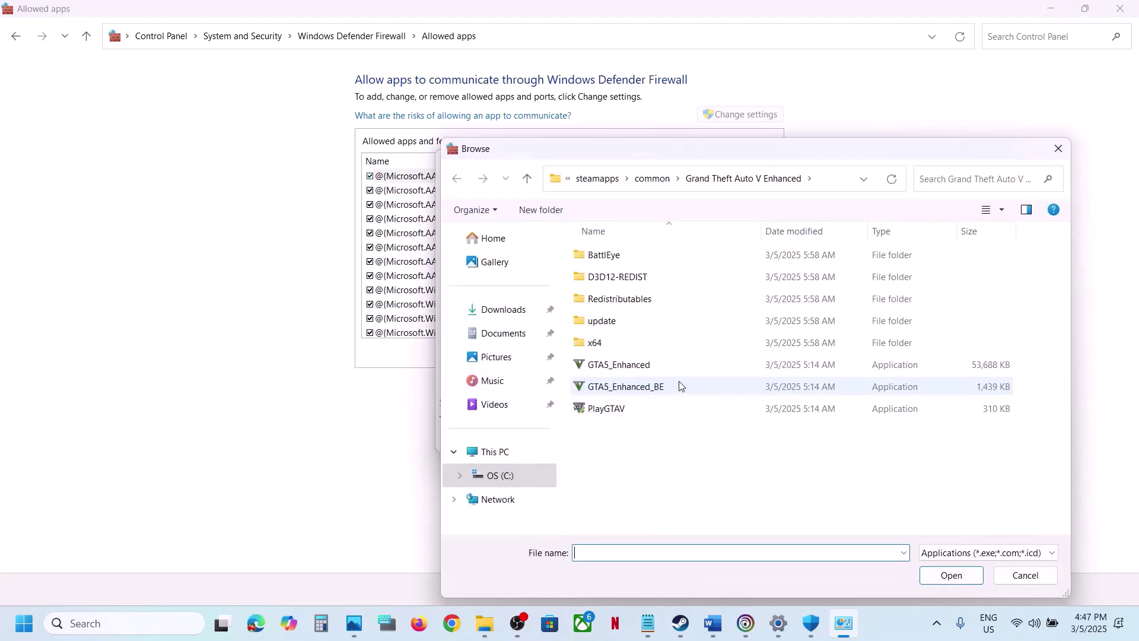
left_click(659, 181)
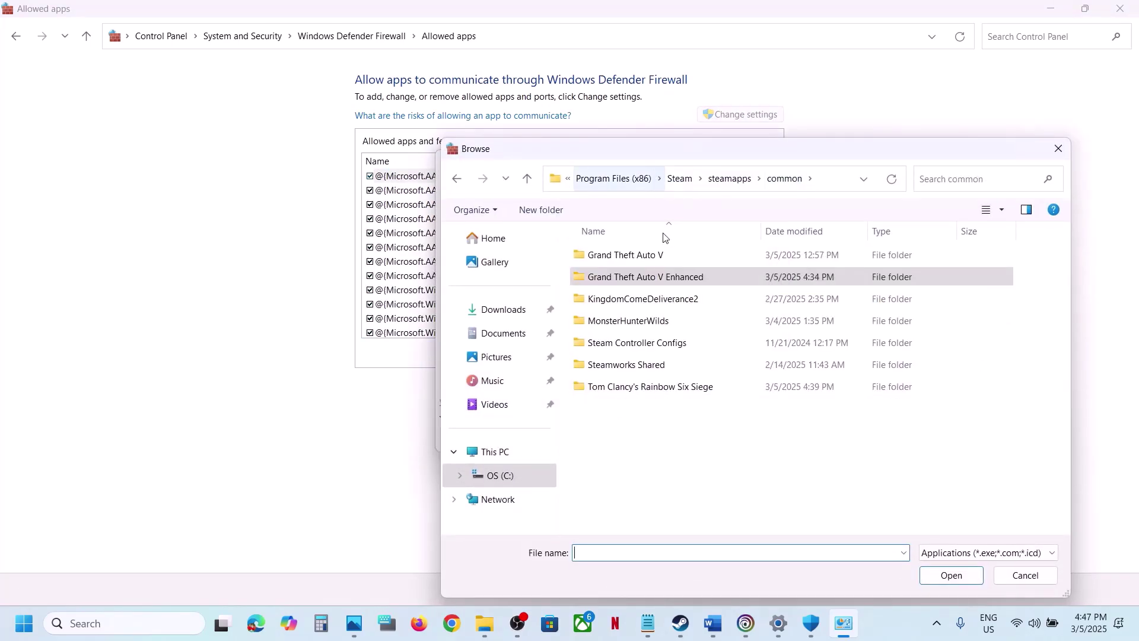
double_click(651, 386)
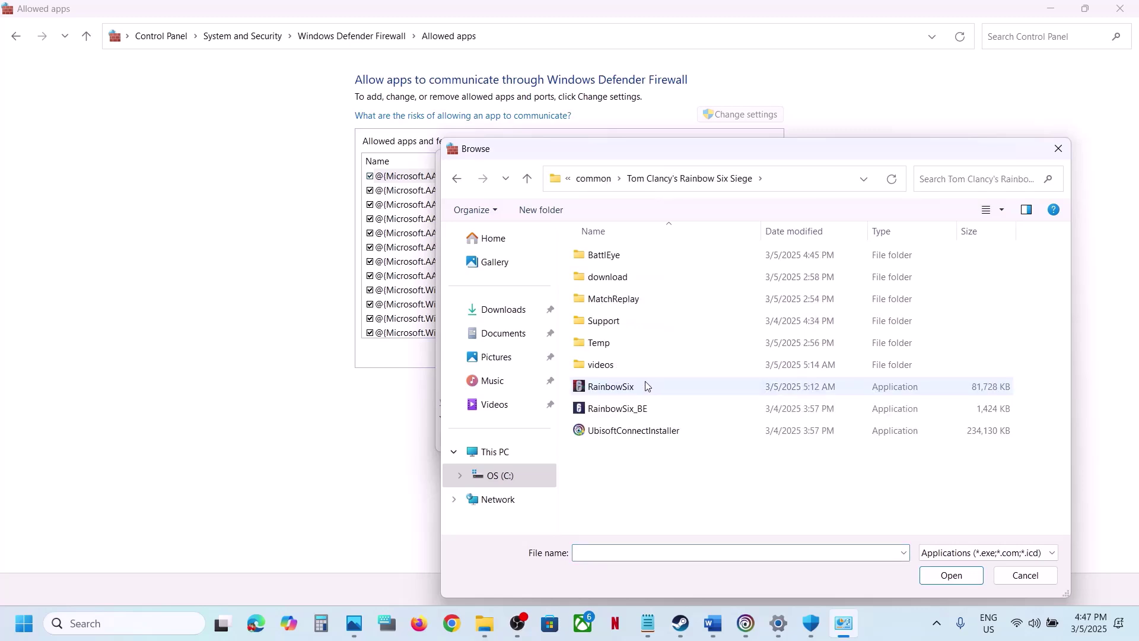
left_click(644, 387)
left_click(951, 575)
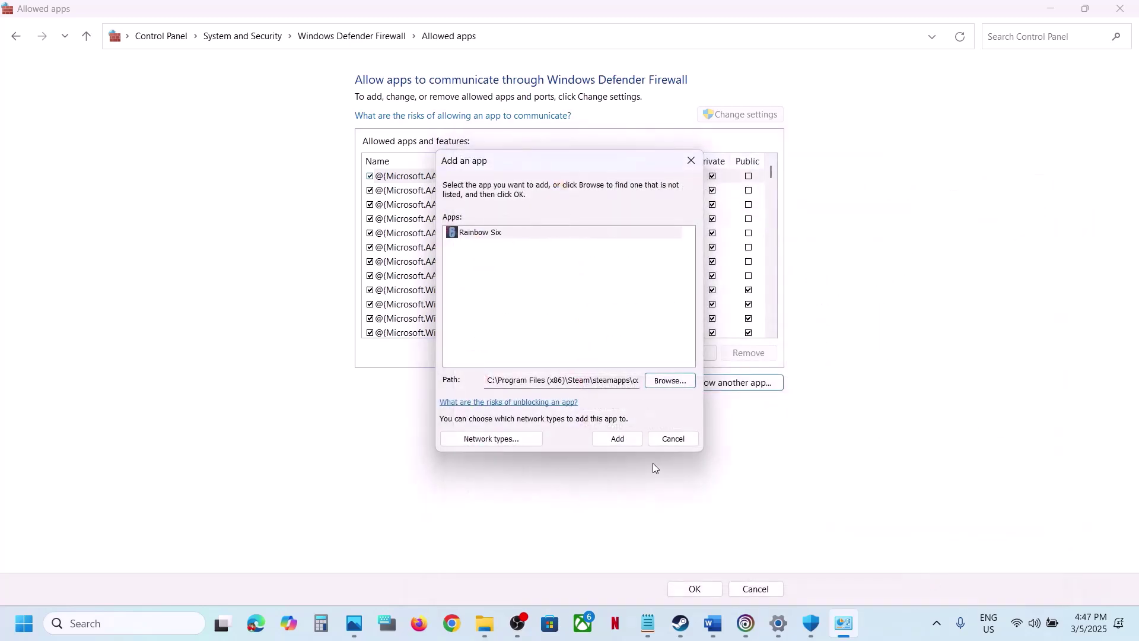
left_click(619, 439)
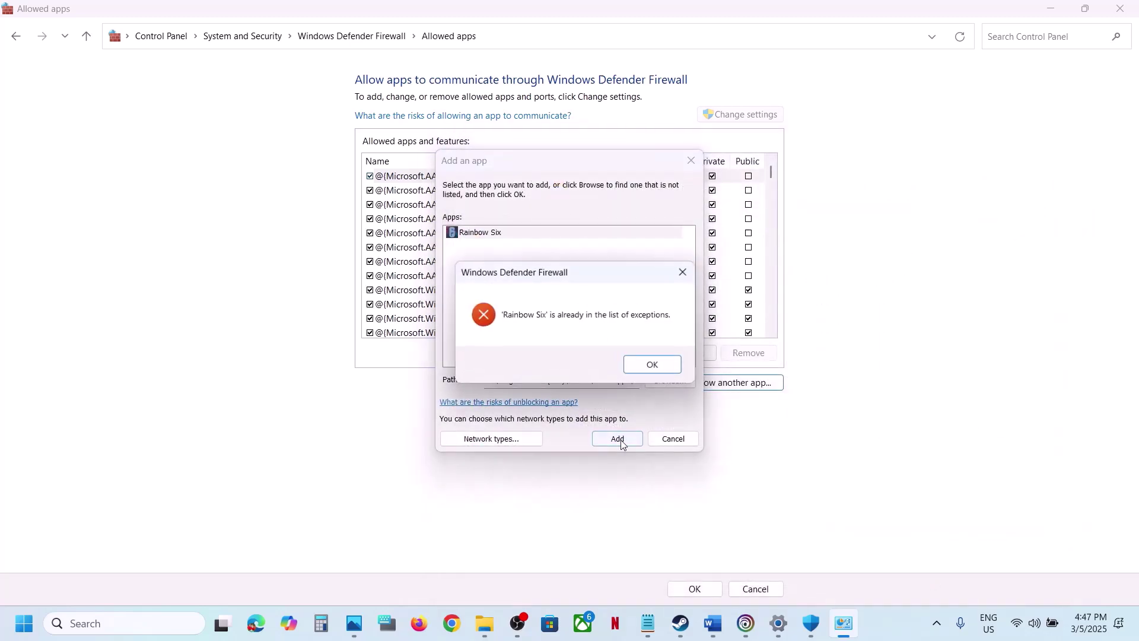
left_click(653, 364)
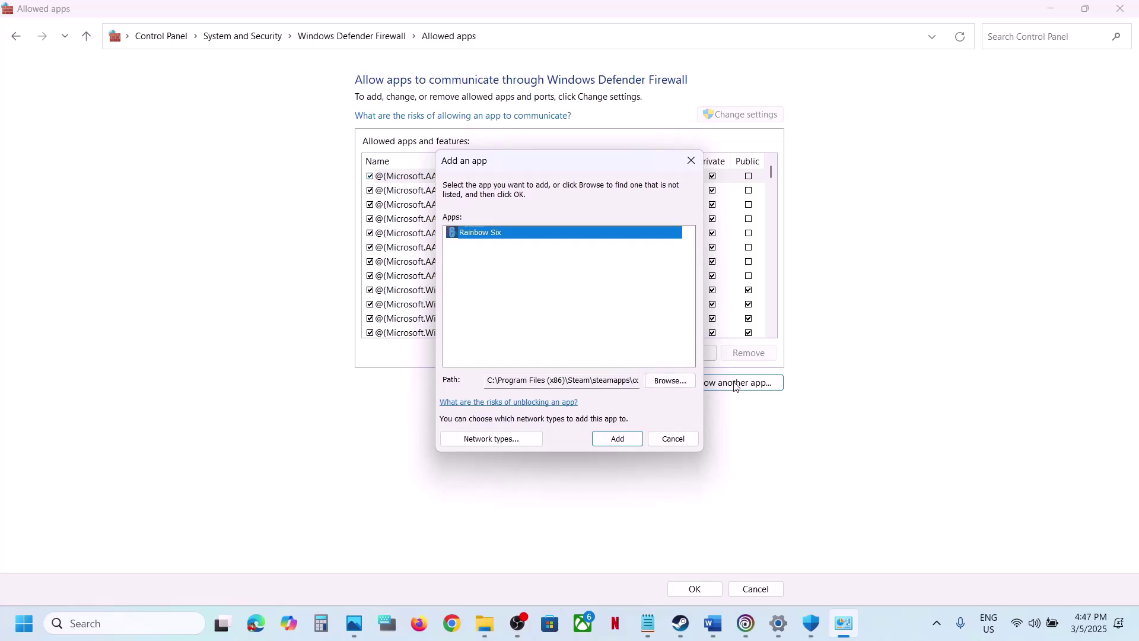
Try adding RainbowSix_BE (BattlEye Launcher), also already an exception, then close the firewall and Windows Security windows
left_click(672, 381)
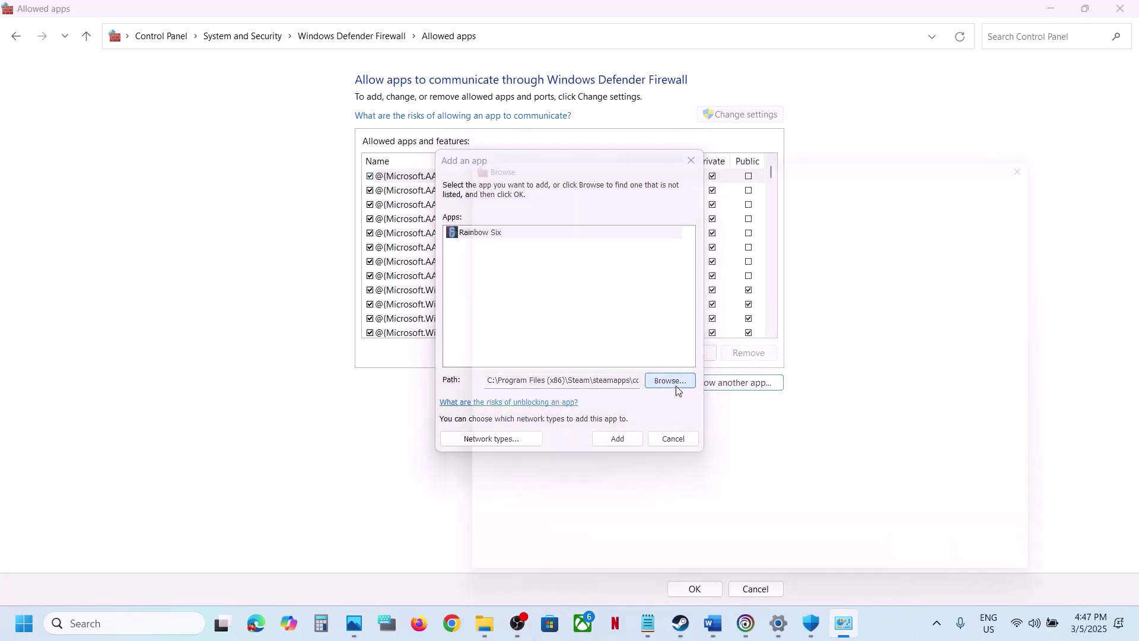
left_click(641, 410)
left_click(947, 573)
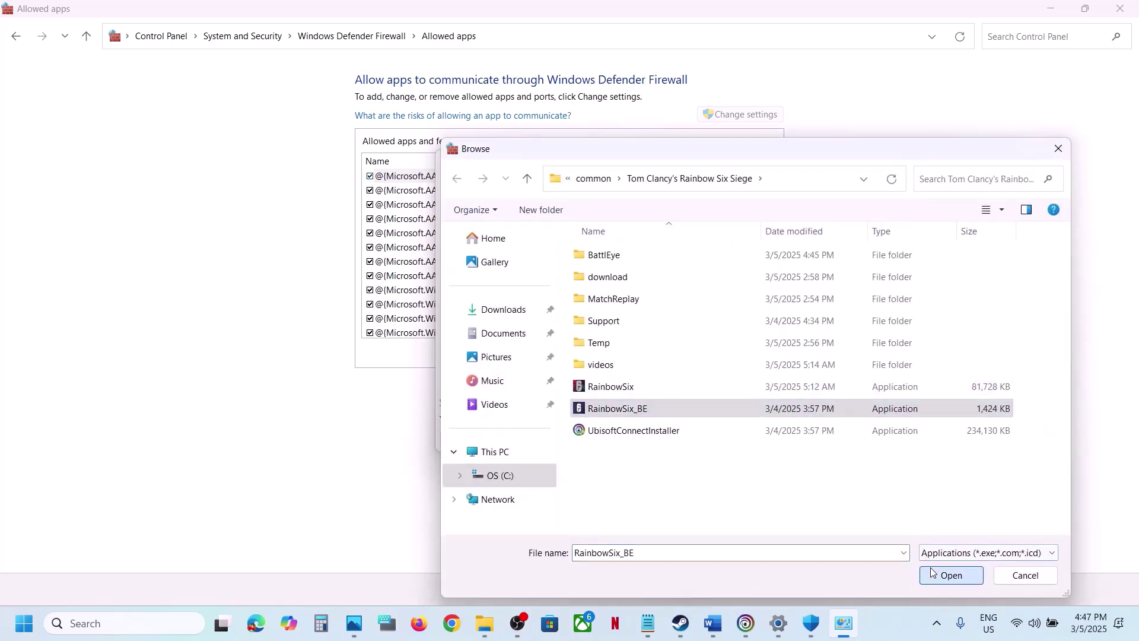
left_click(607, 442)
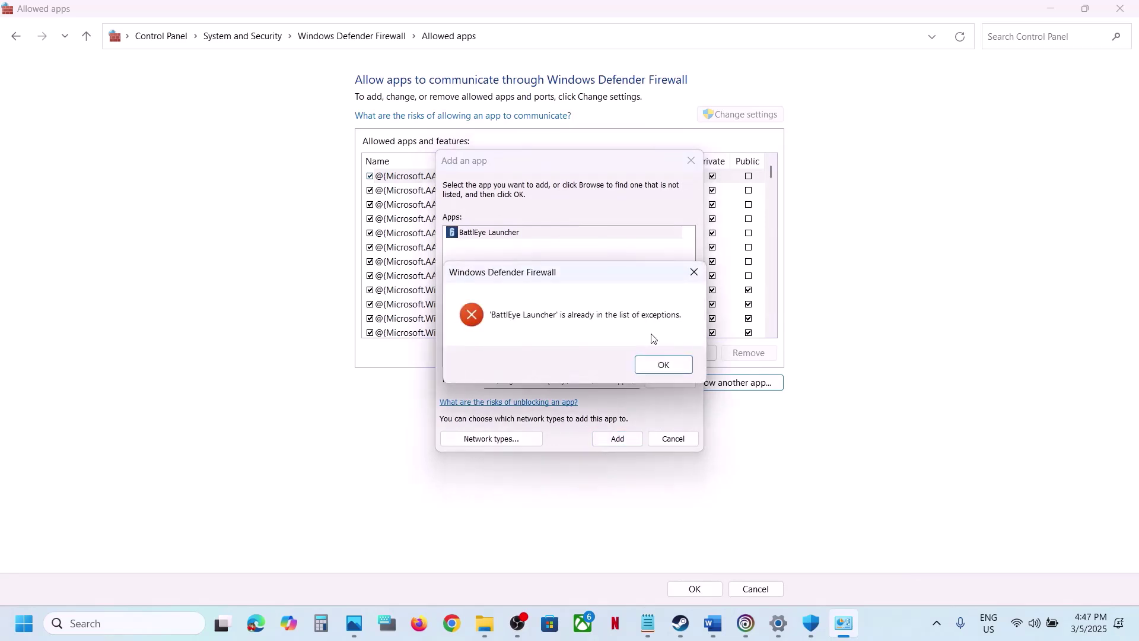
left_click(659, 365)
left_click(692, 161)
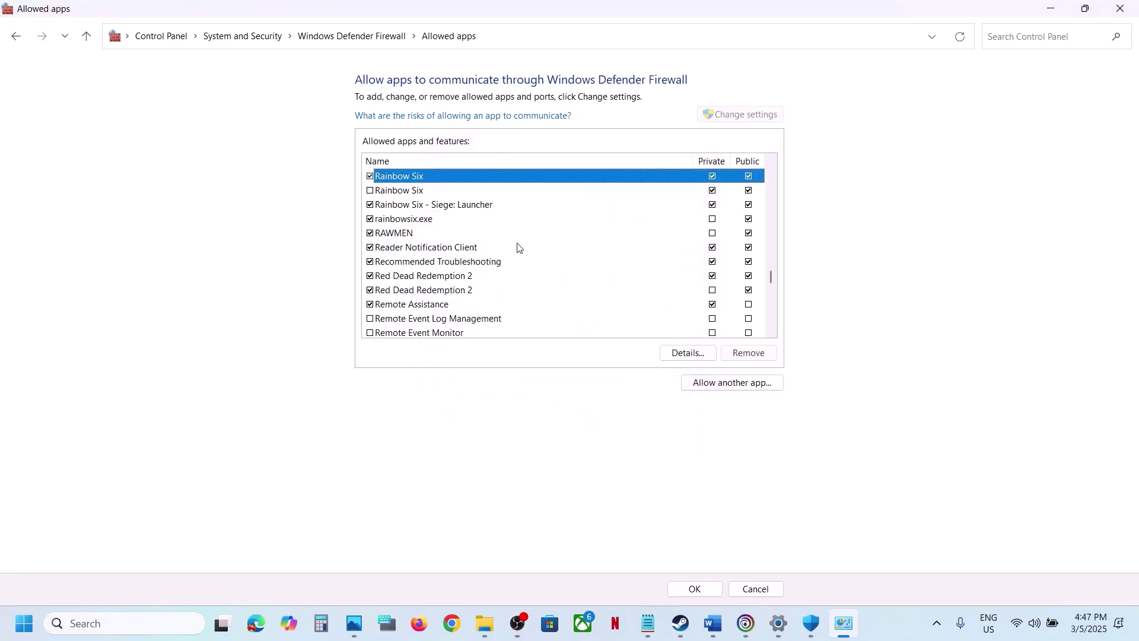
left_click(1121, 10)
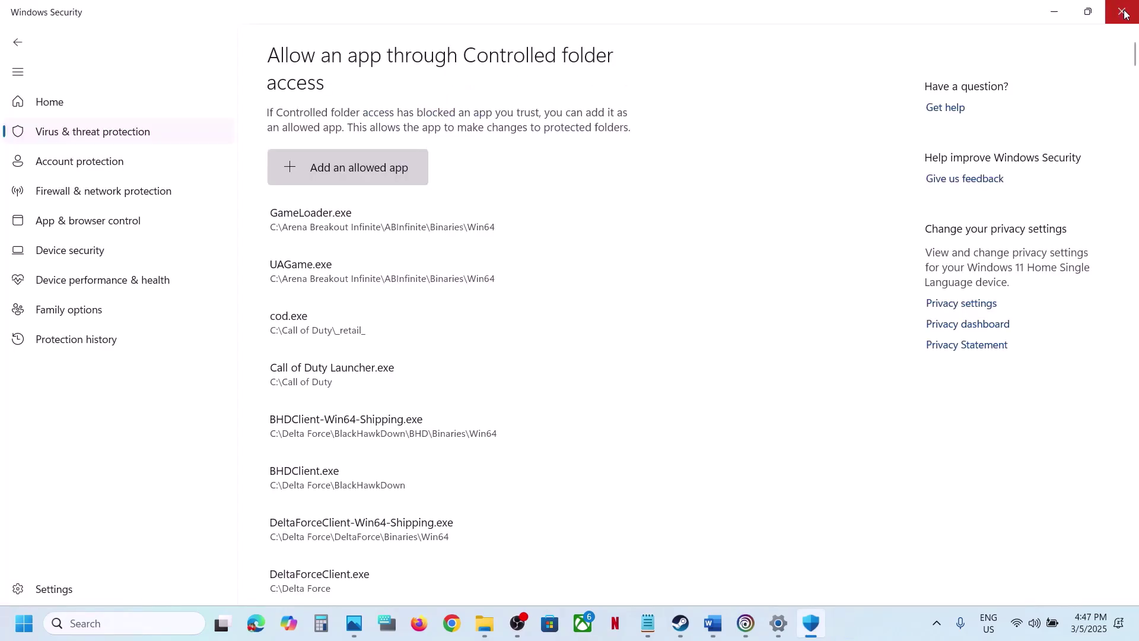
left_click(1125, 13)
Close Settings and scroll the Word guide to Step 11, selecting the NVIDIA and AMD driver links
left_click(1117, 13)
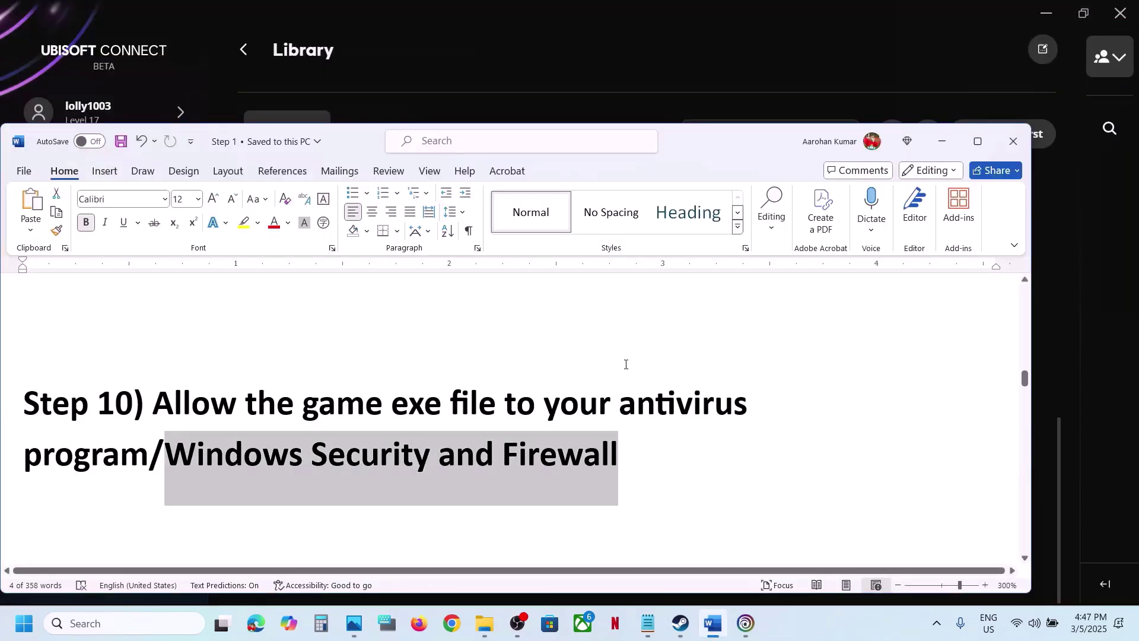
scroll(519, 464, "down", 3)
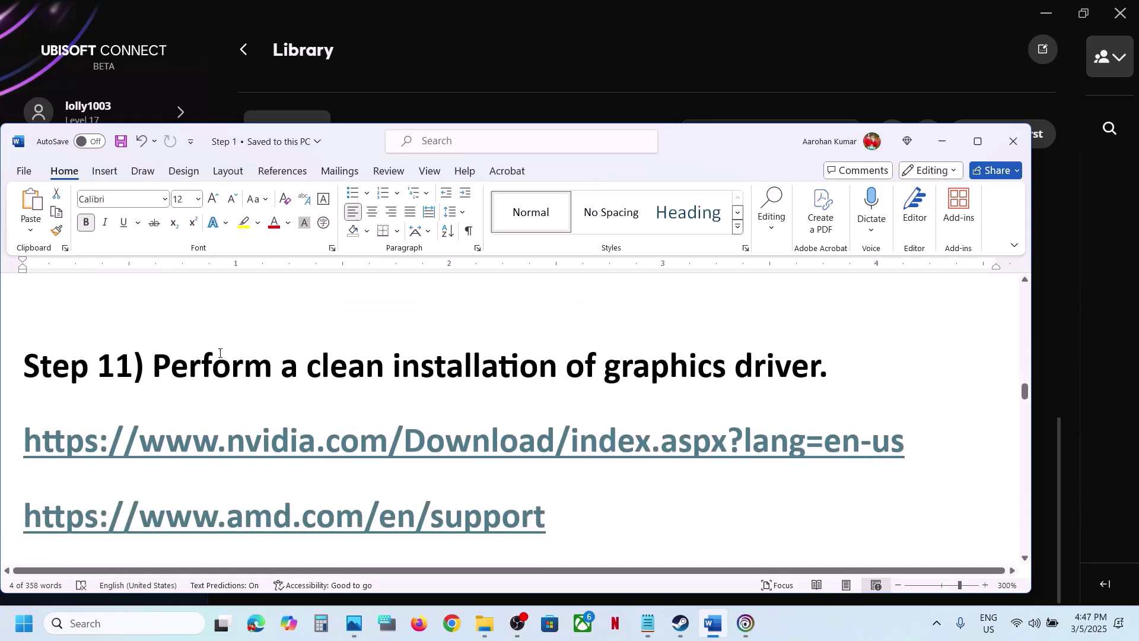
left_click_drag(192, 370, 826, 371)
left_click_drag(227, 442, 555, 440)
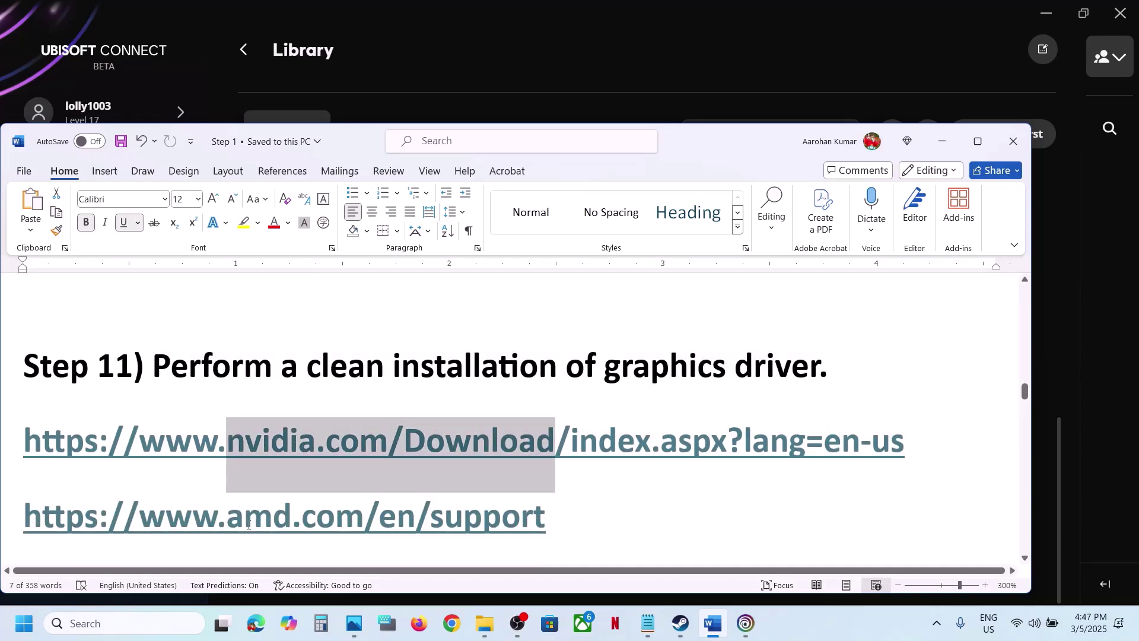
left_click_drag(249, 524, 537, 520)
left_click_drag(908, 454, 525, 385)
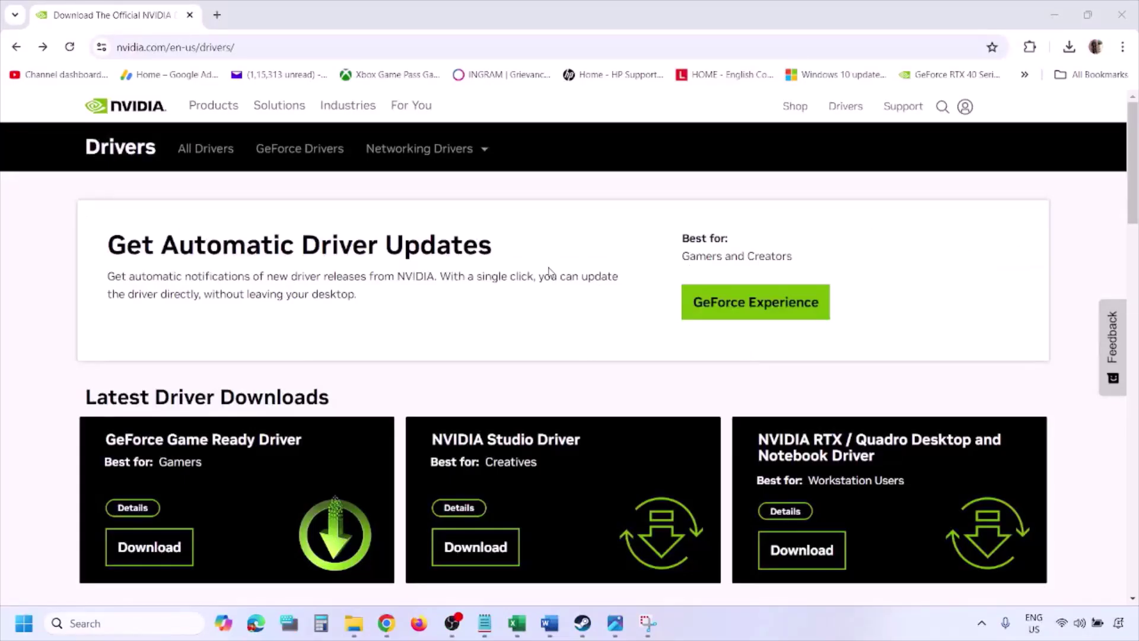
Search NVIDIA drivers for the RTX 3050 Laptop GPU on Windows 11, then view screenshot 1.png
scroll(267, 363, "down", 8)
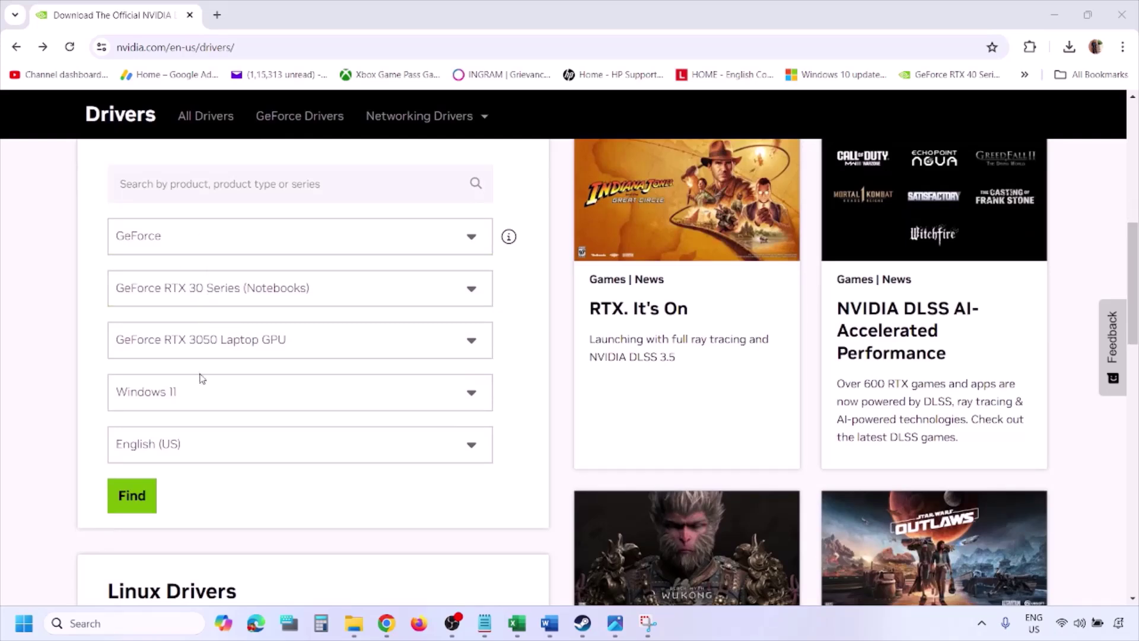
left_click(189, 396)
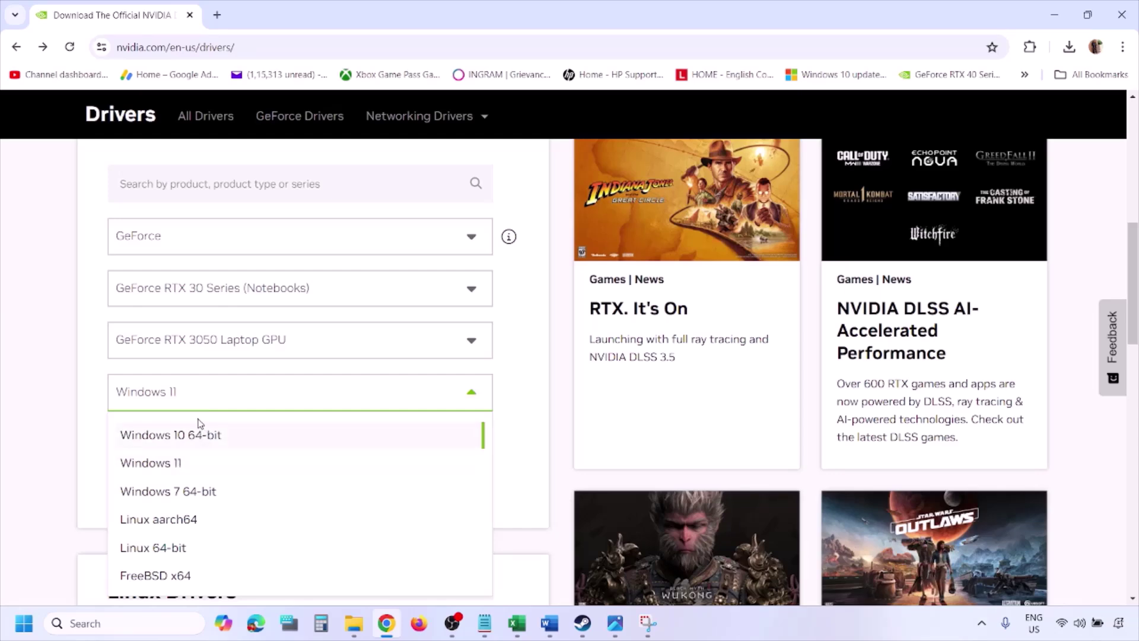
left_click(166, 468)
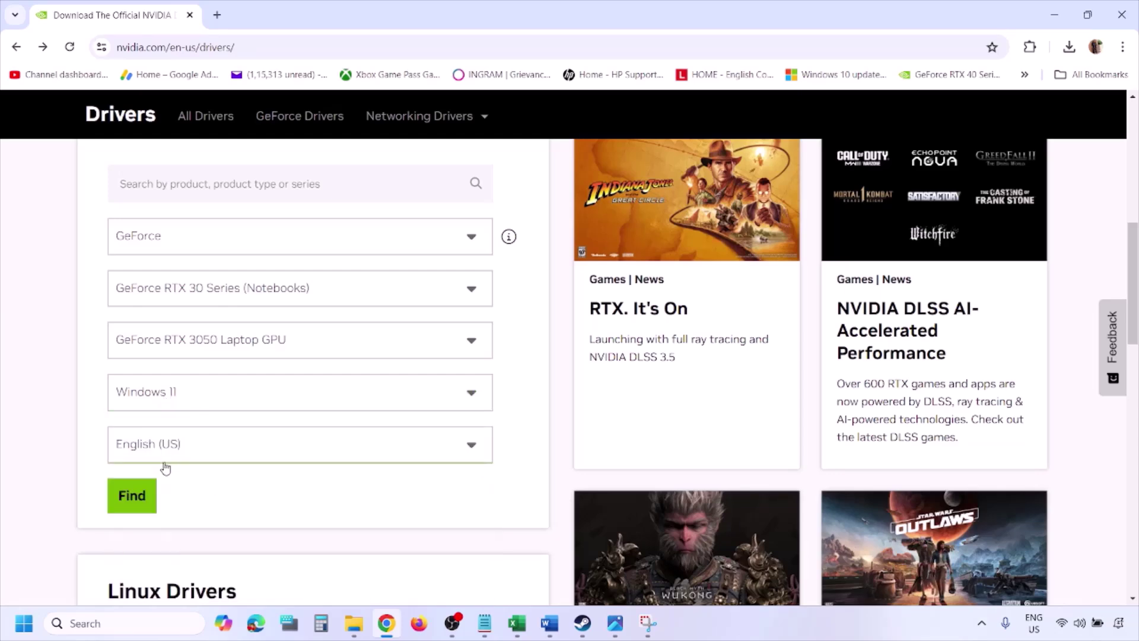
left_click(134, 498)
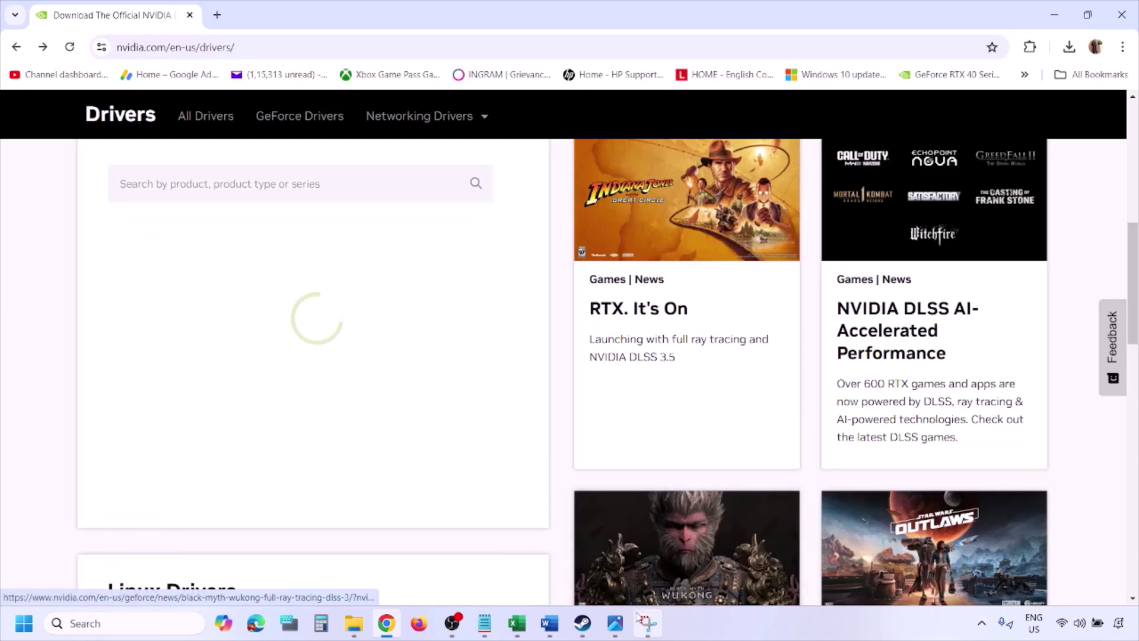
left_click(618, 632)
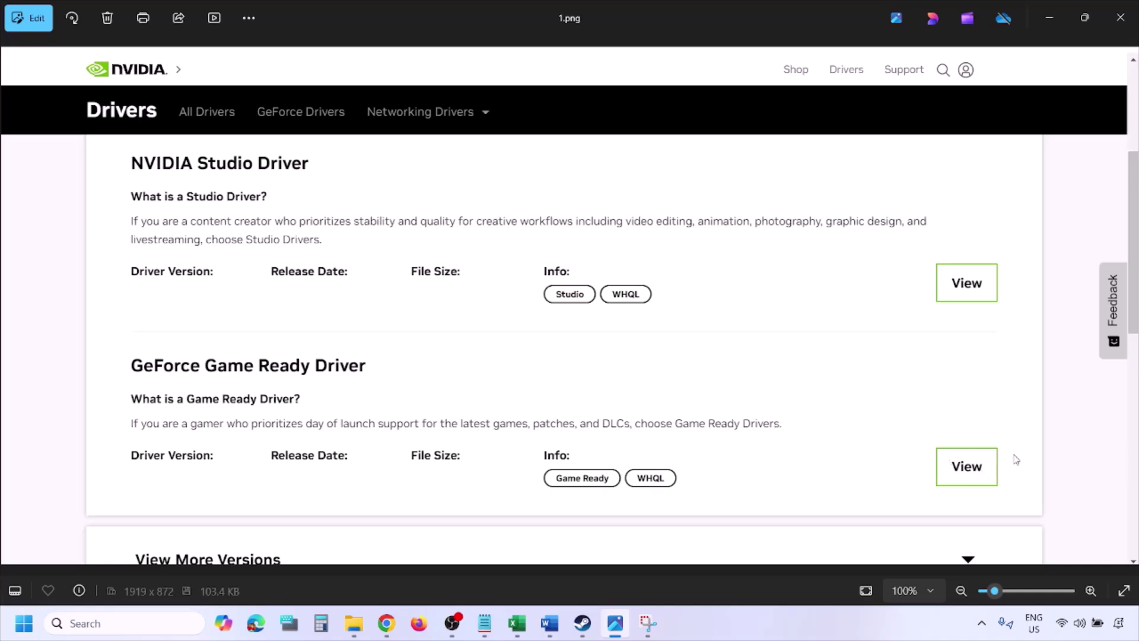
Page through screenshots 2.png to 5.png, ending on the custom clean-installation options
key("Right")
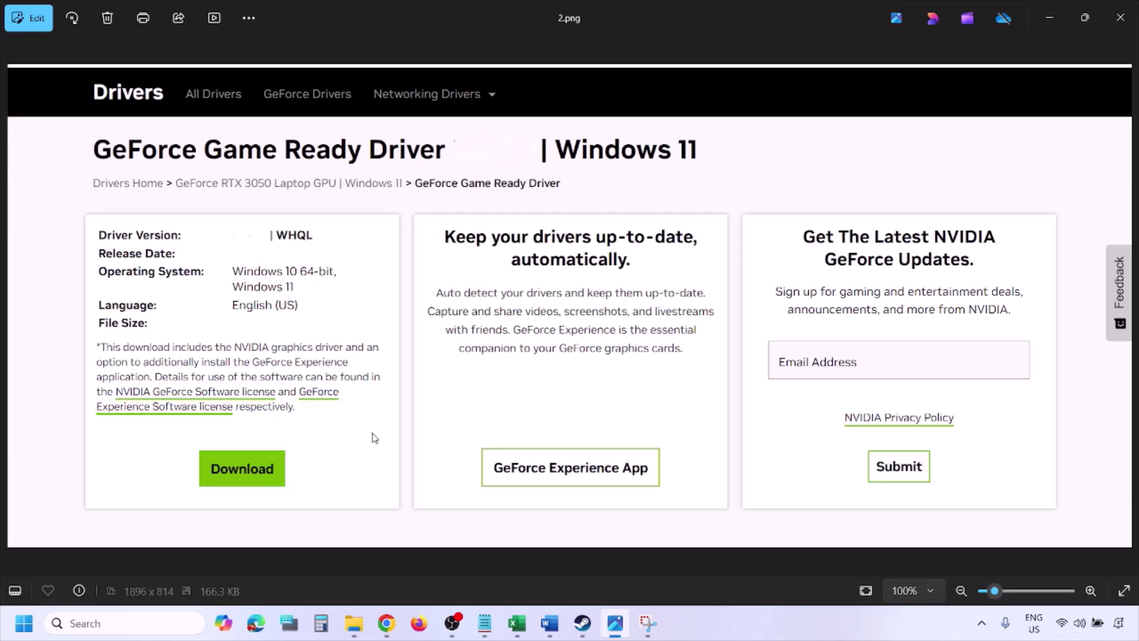
key("Right")
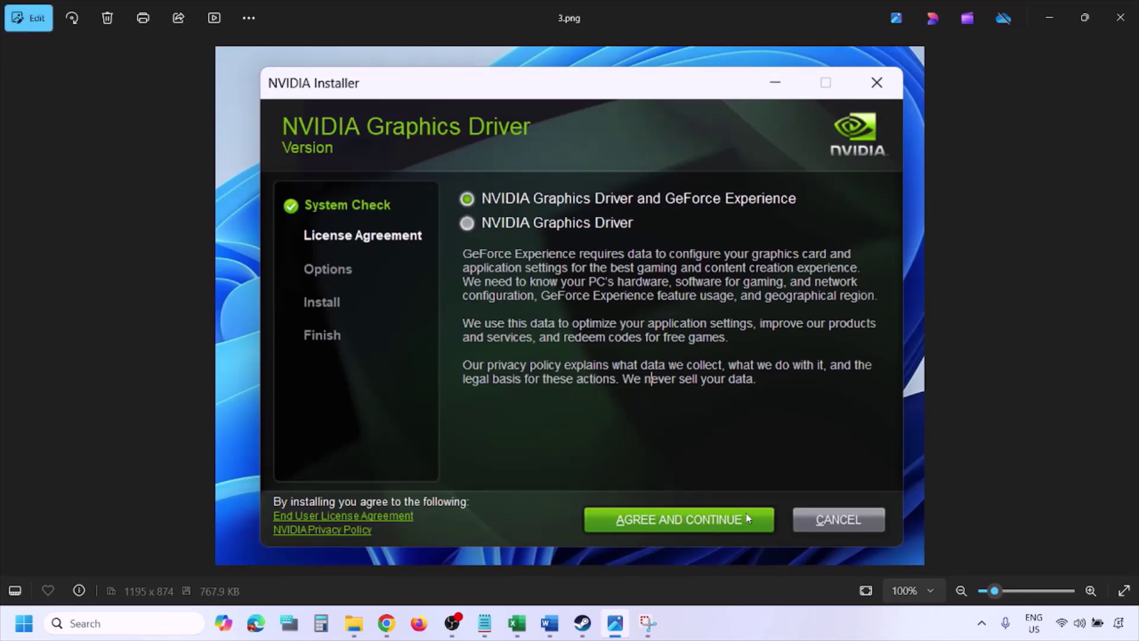
key("Right")
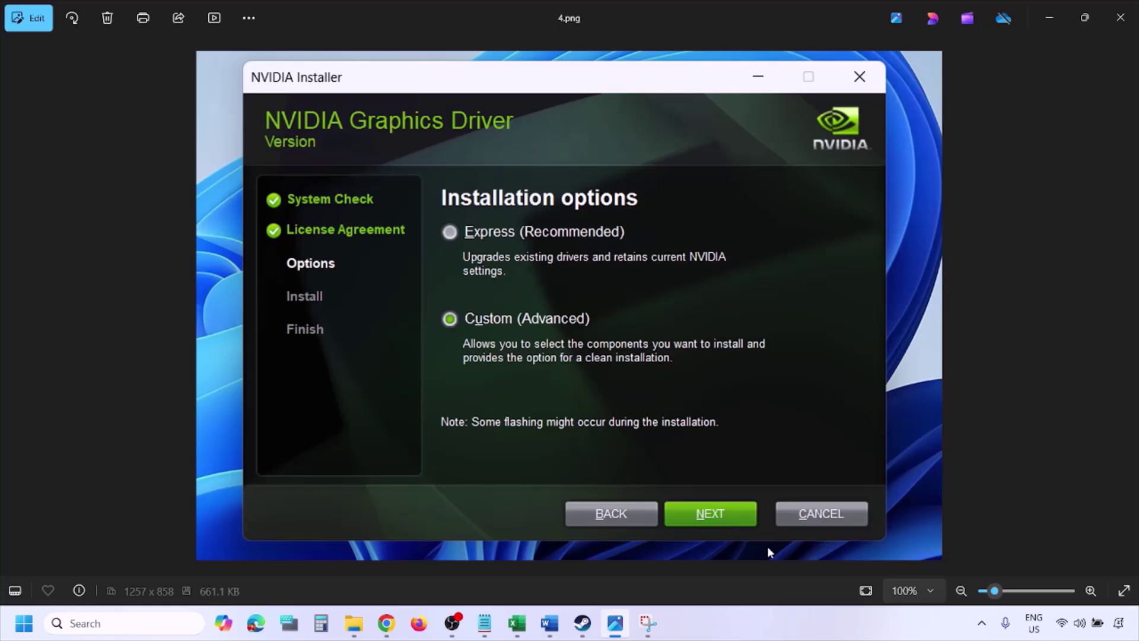
key("Right")
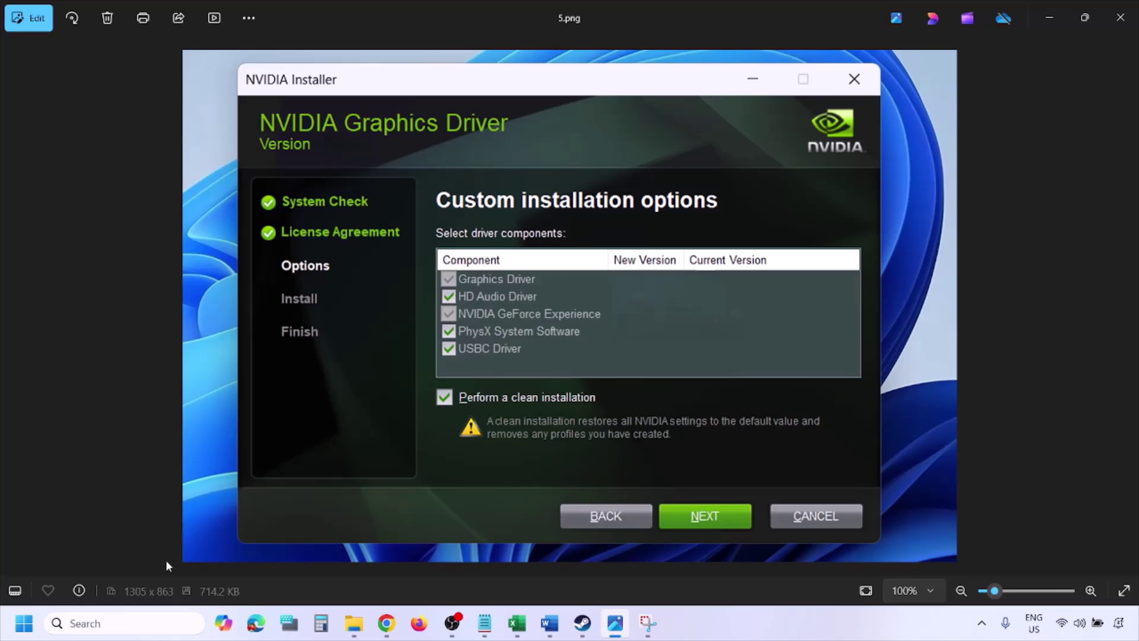
Restart the computer from the Start menu's power options
left_click(24, 623)
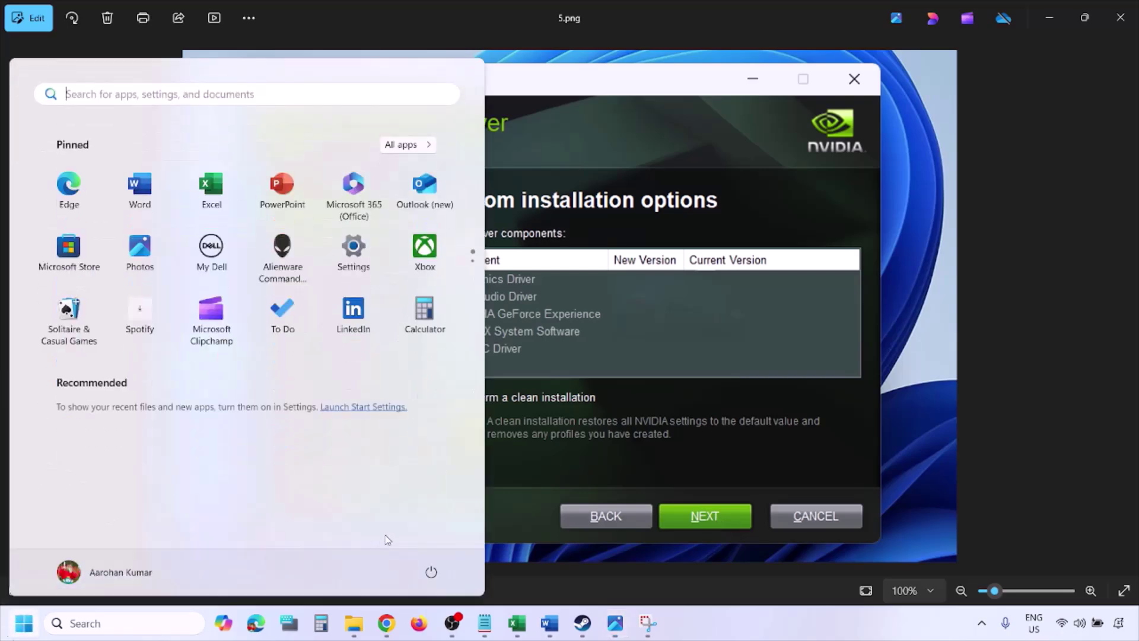
left_click(437, 578)
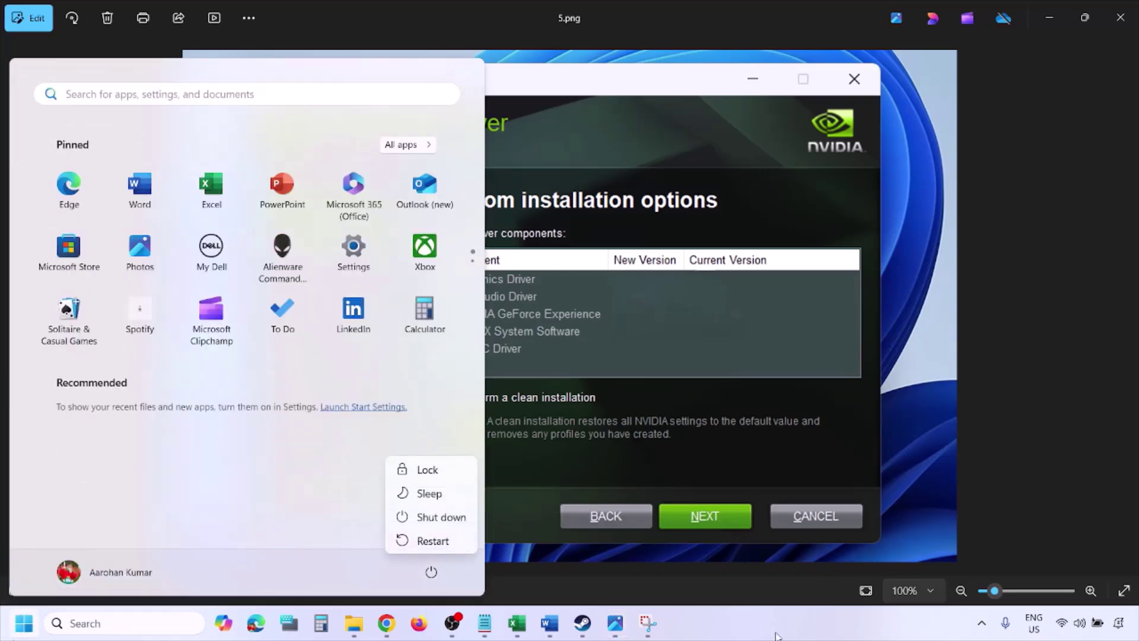
left_click(433, 541)
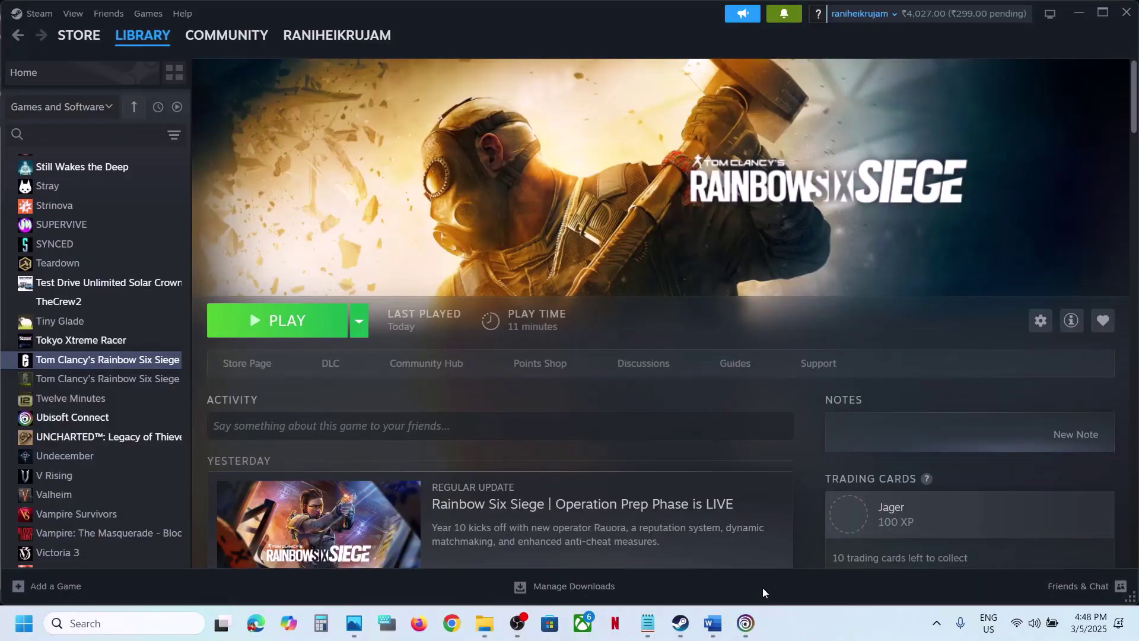
Scroll the Word guide past the AMD link to Step 12 and copy the word 'graphics'
left_click(713, 623)
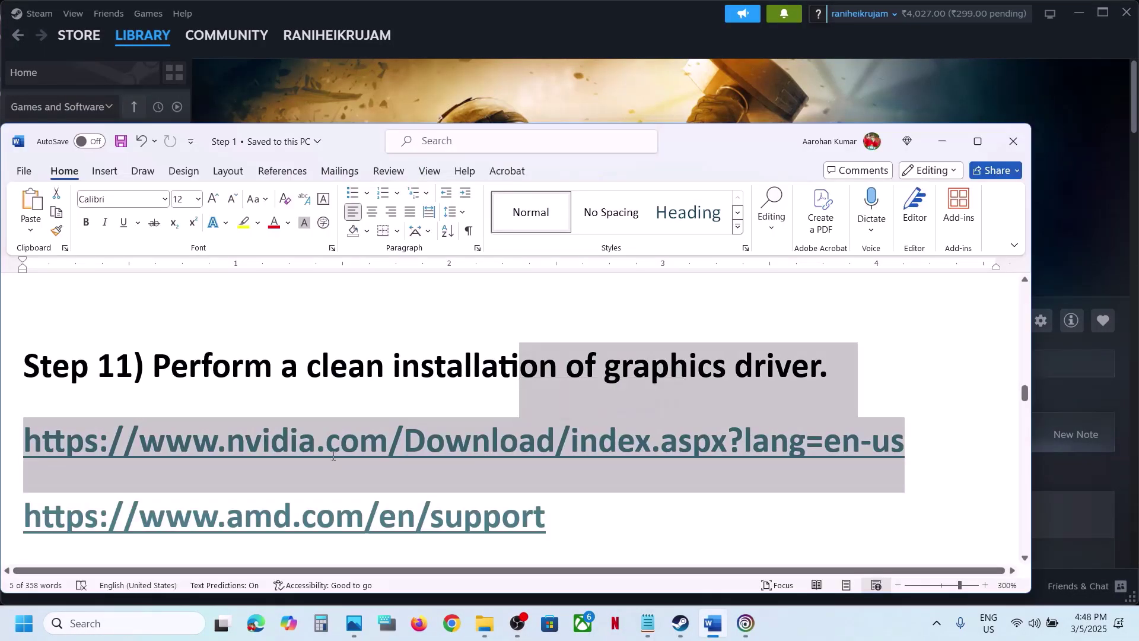
scroll(332, 454, "down", 1)
triple_click(590, 432)
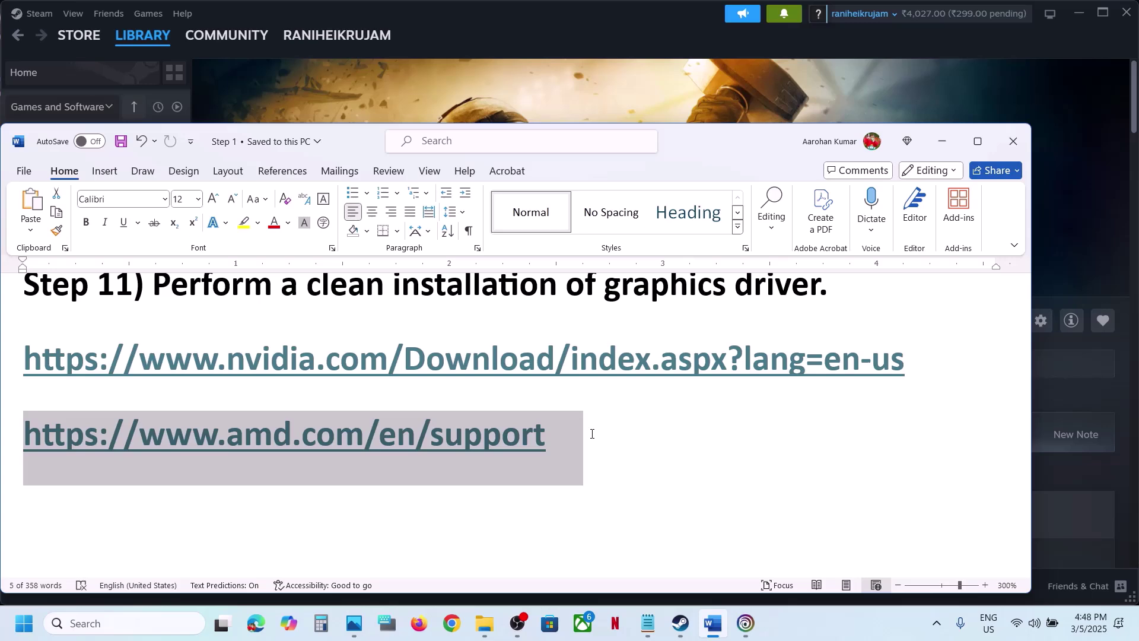
scroll(389, 465, "down", 3)
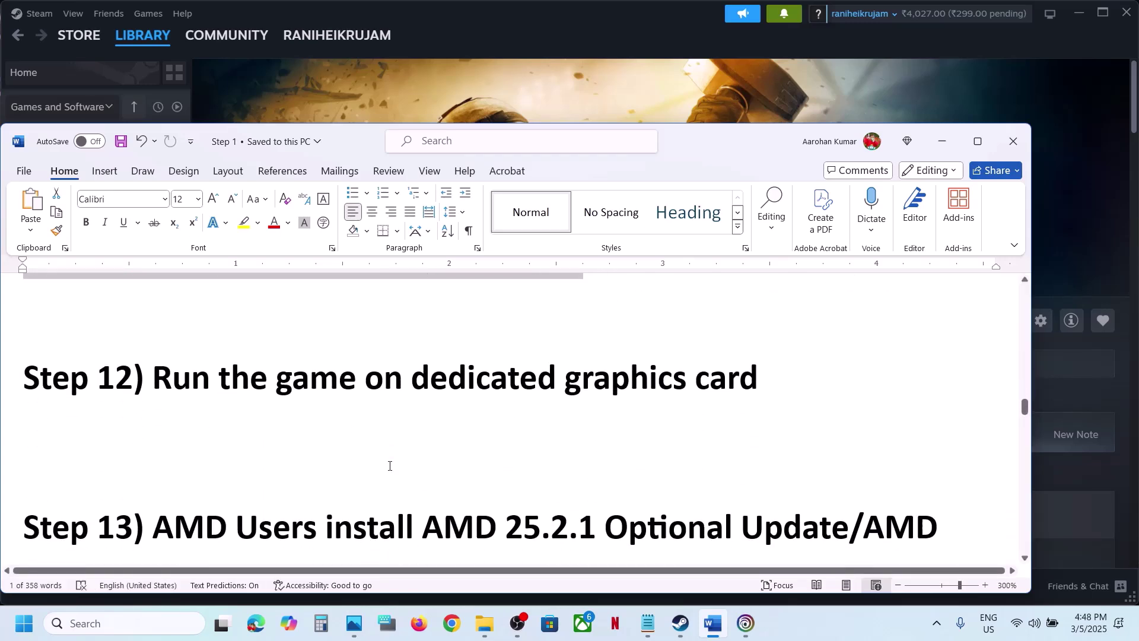
scroll(389, 466, "up", 1)
double_click(606, 446)
key("ctrl+c")
Open Graphics settings via search and add RainbowSix from the Rainbow Six Siege folder as a desktop app
left_click(118, 623)
key("ctrl+v")
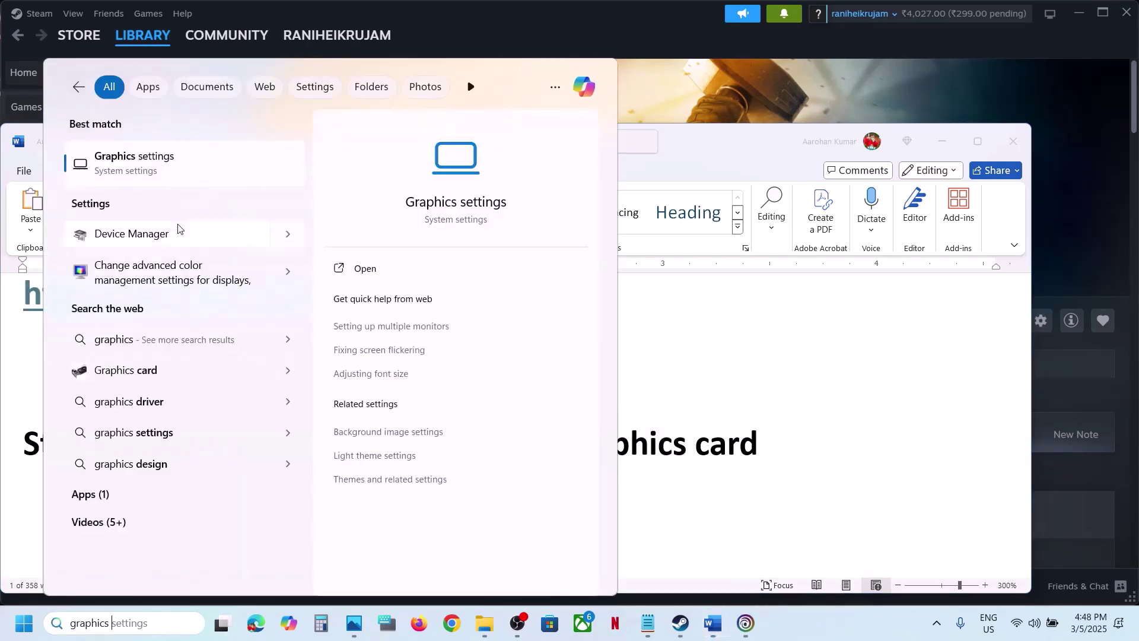
left_click(137, 163)
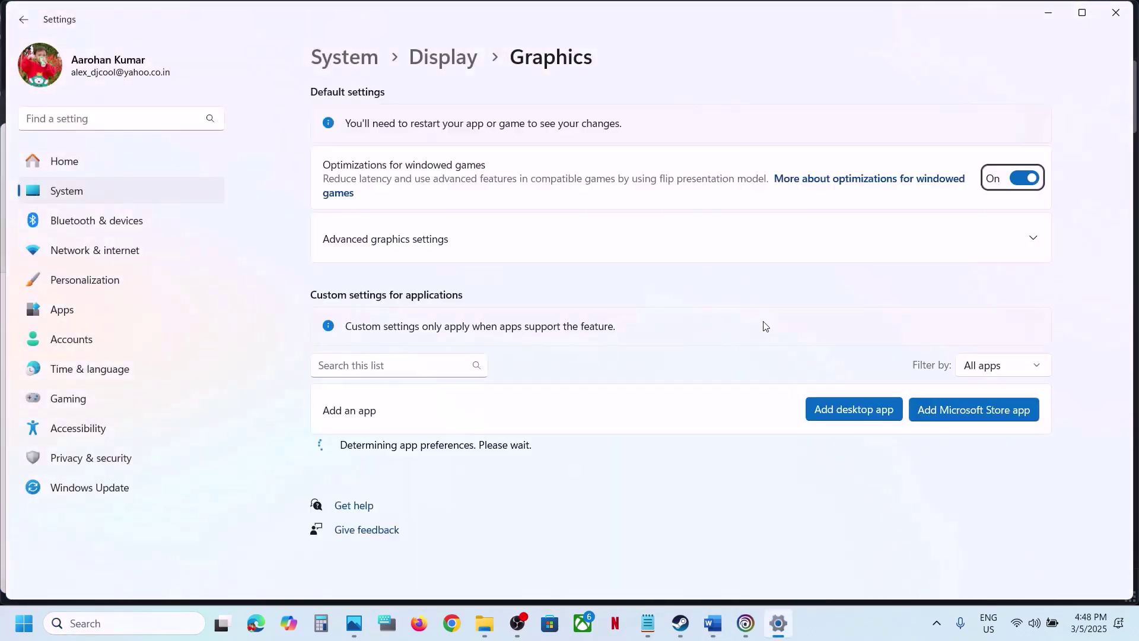
left_click(831, 407)
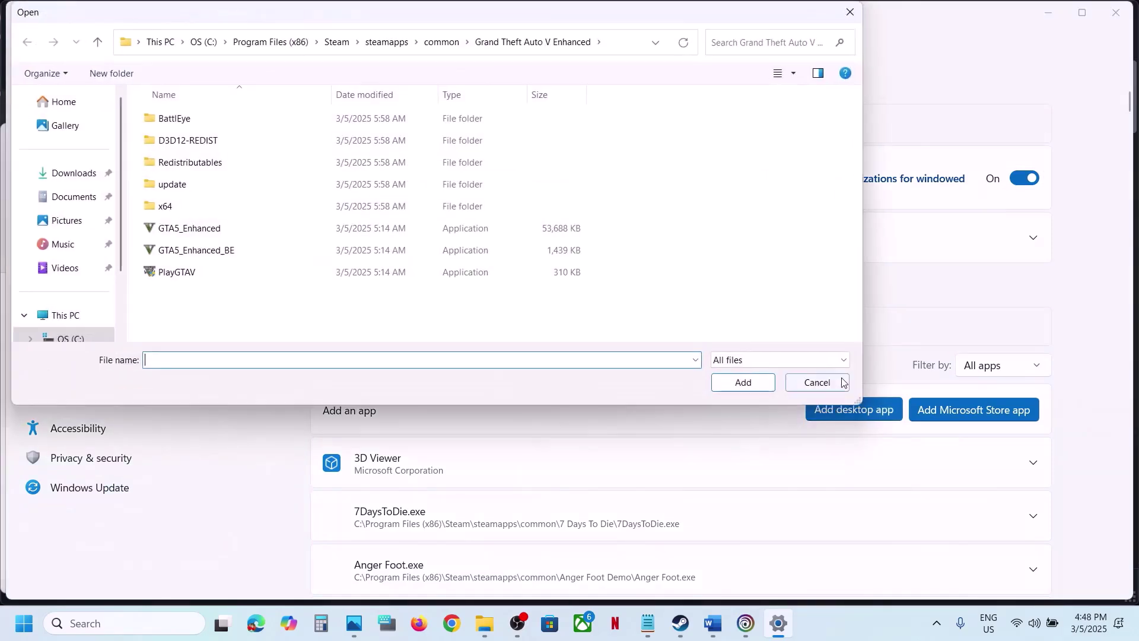
left_click(440, 42)
double_click(217, 252)
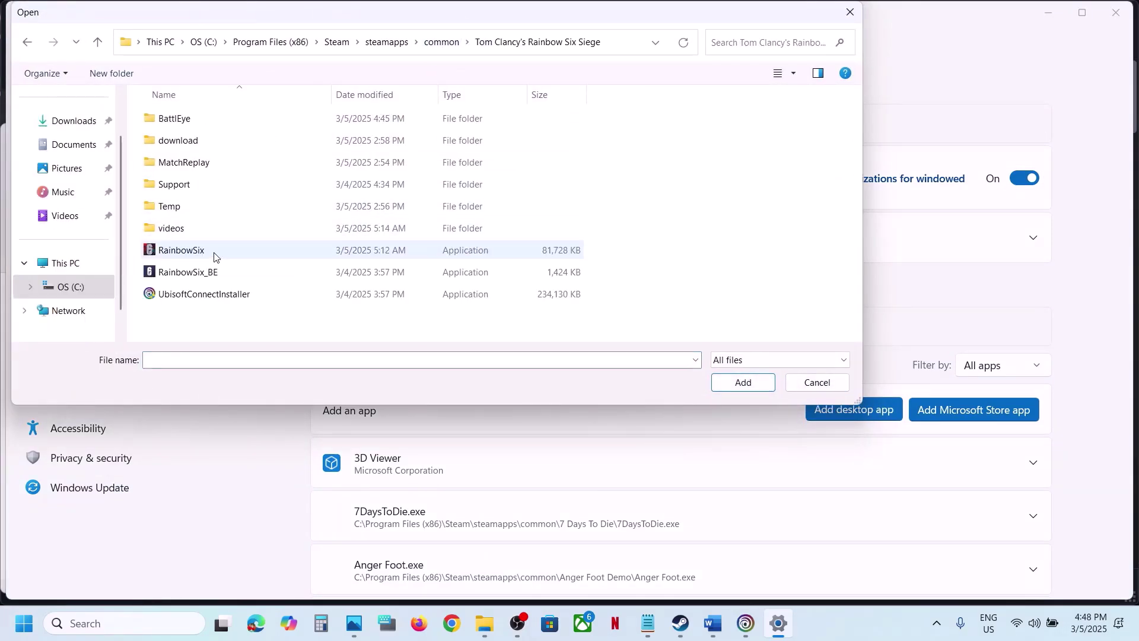
left_click(183, 251)
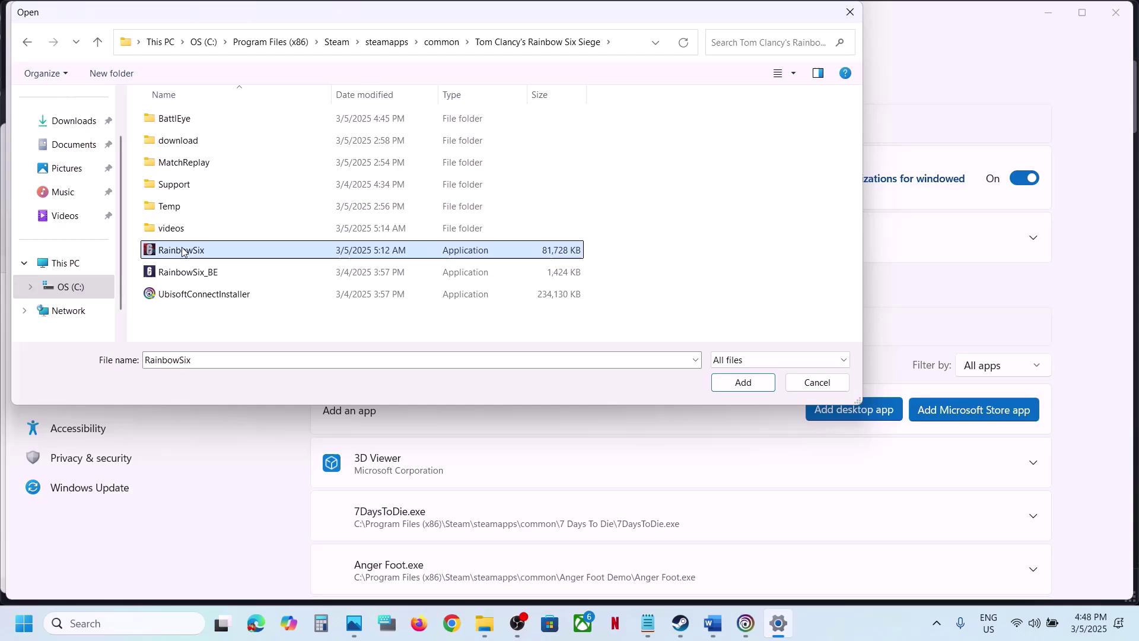
left_click(730, 388)
Set Rainbow Six's GPU preference to High Performance (NVIDIA GeForce RTX 3050 Laptop GPU) and close Settings
scroll(730, 392, "down", 14)
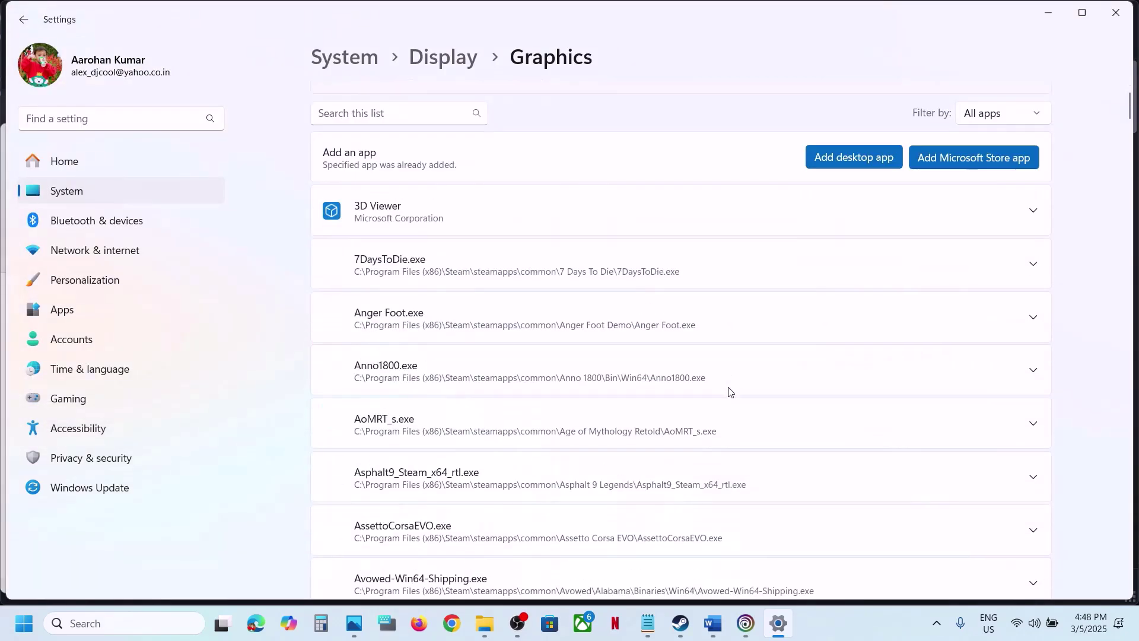
scroll(731, 392, "down", 15)
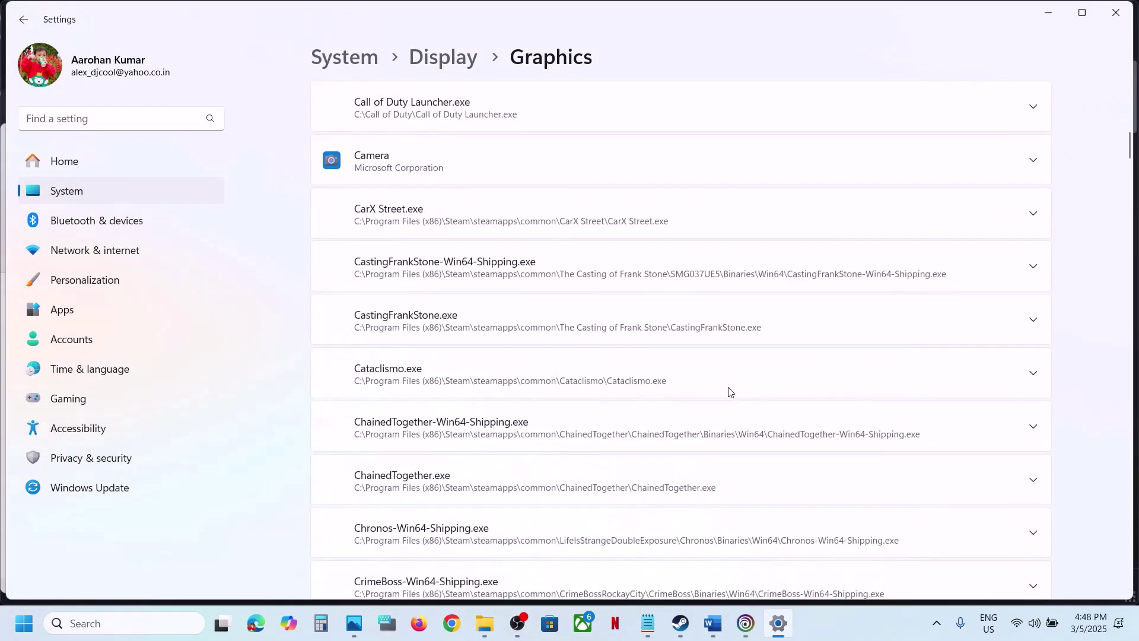
scroll(730, 392, "down", 15)
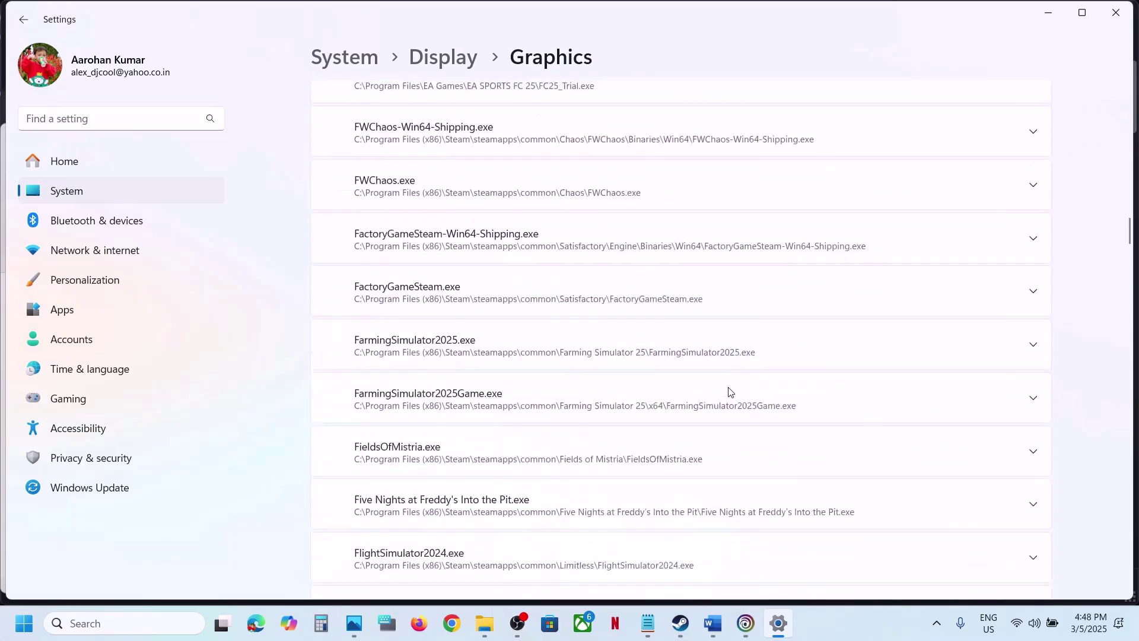
scroll(730, 391, "down", 15)
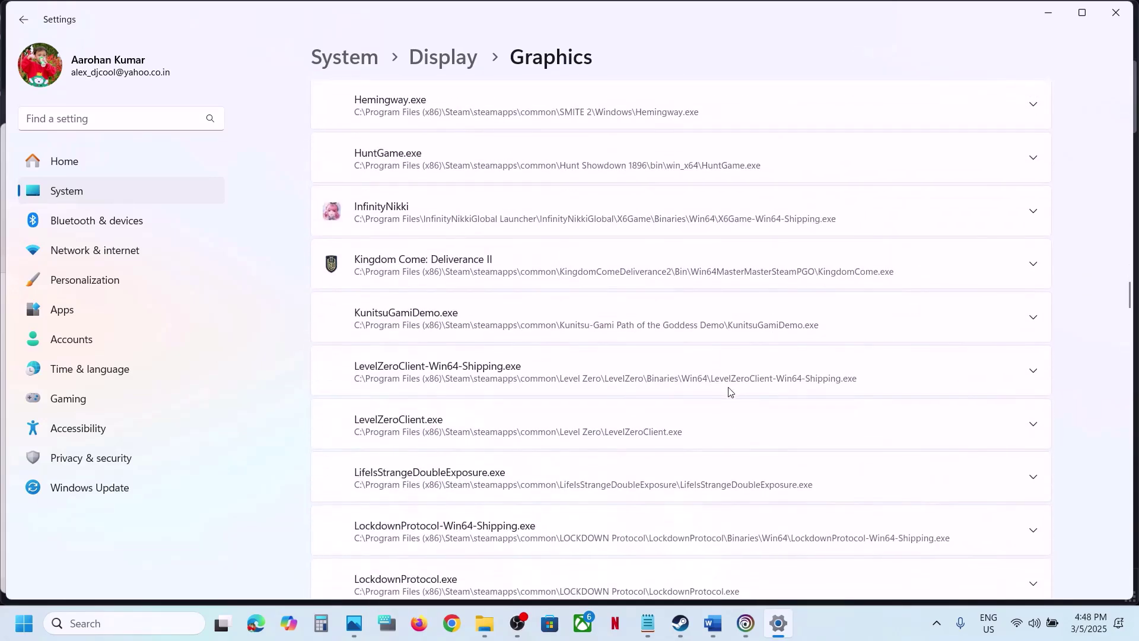
scroll(731, 392, "down", 15)
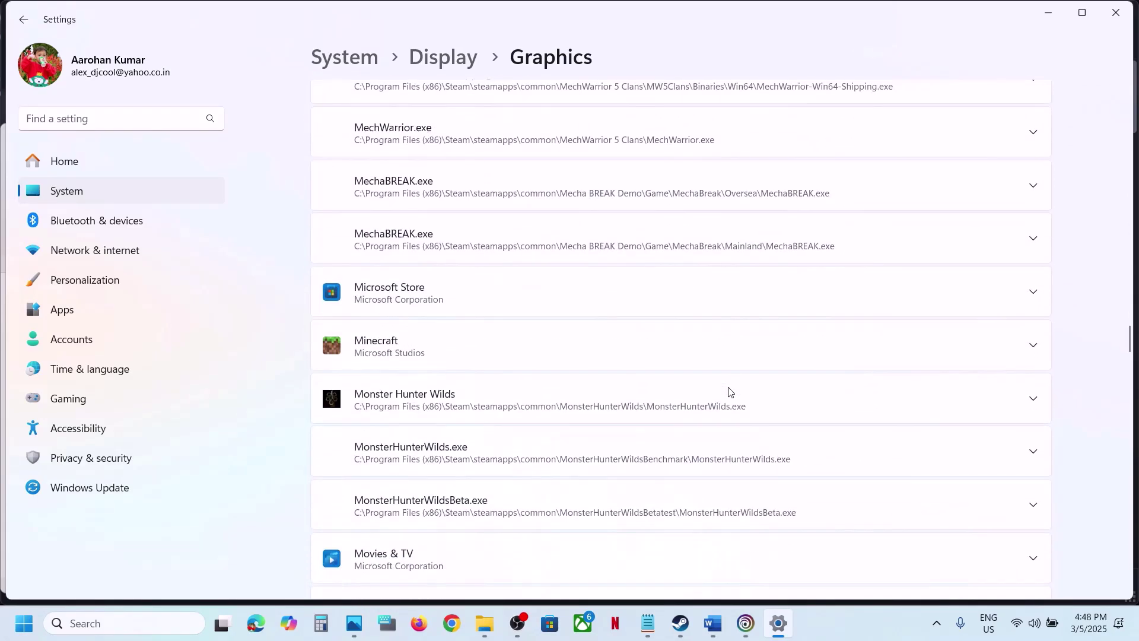
scroll(730, 391, "down", 10)
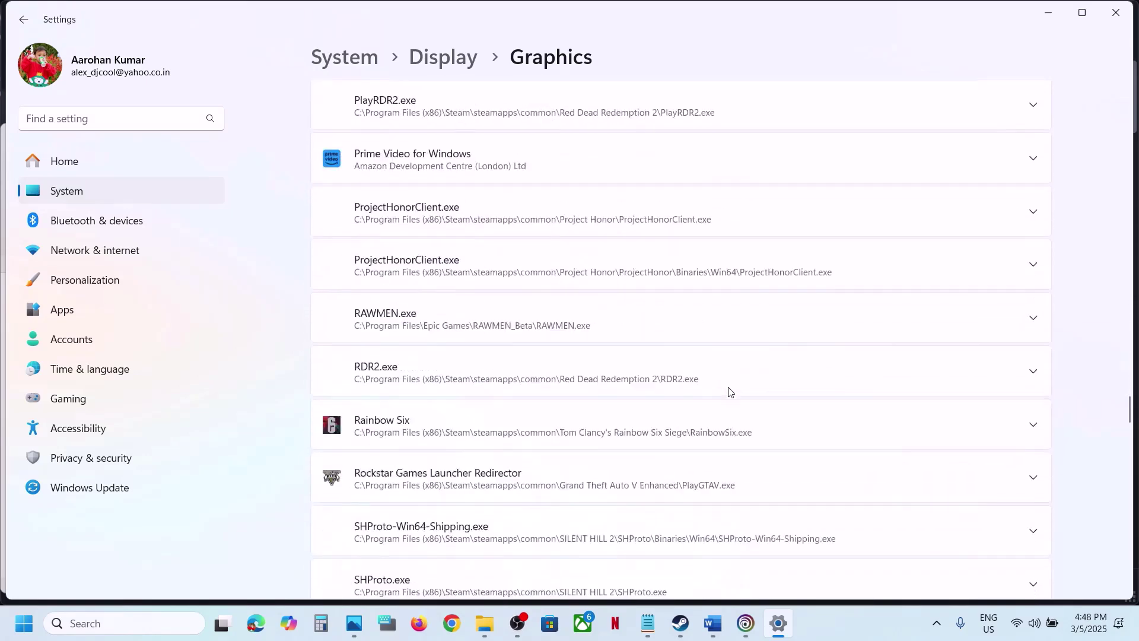
scroll(731, 392, "up", 2)
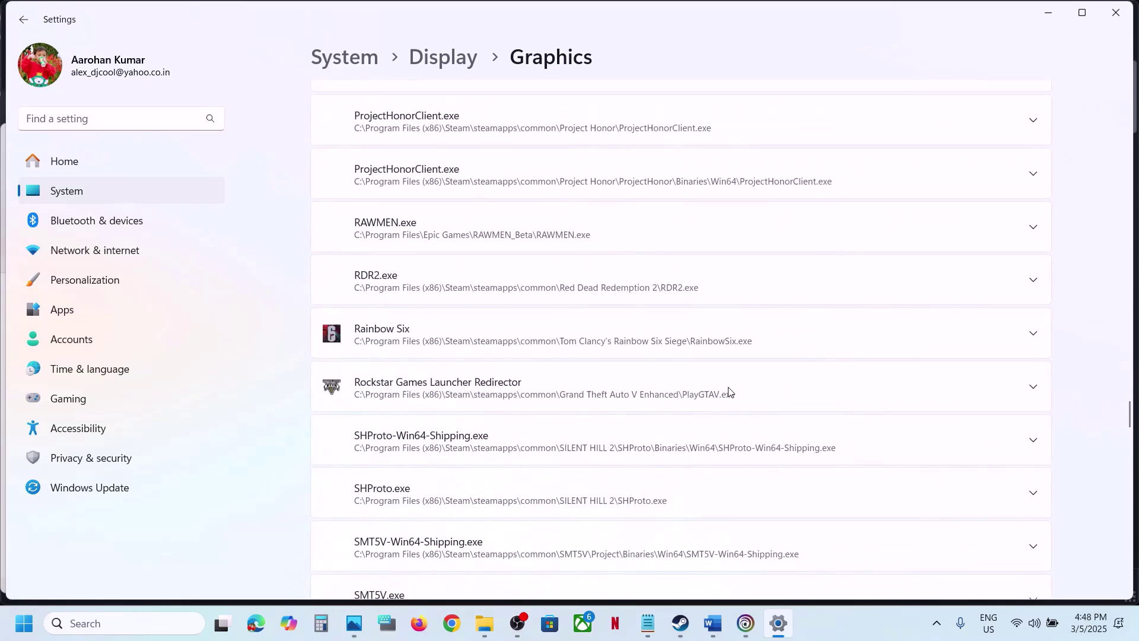
left_click(446, 345)
scroll(445, 348, "up", 1)
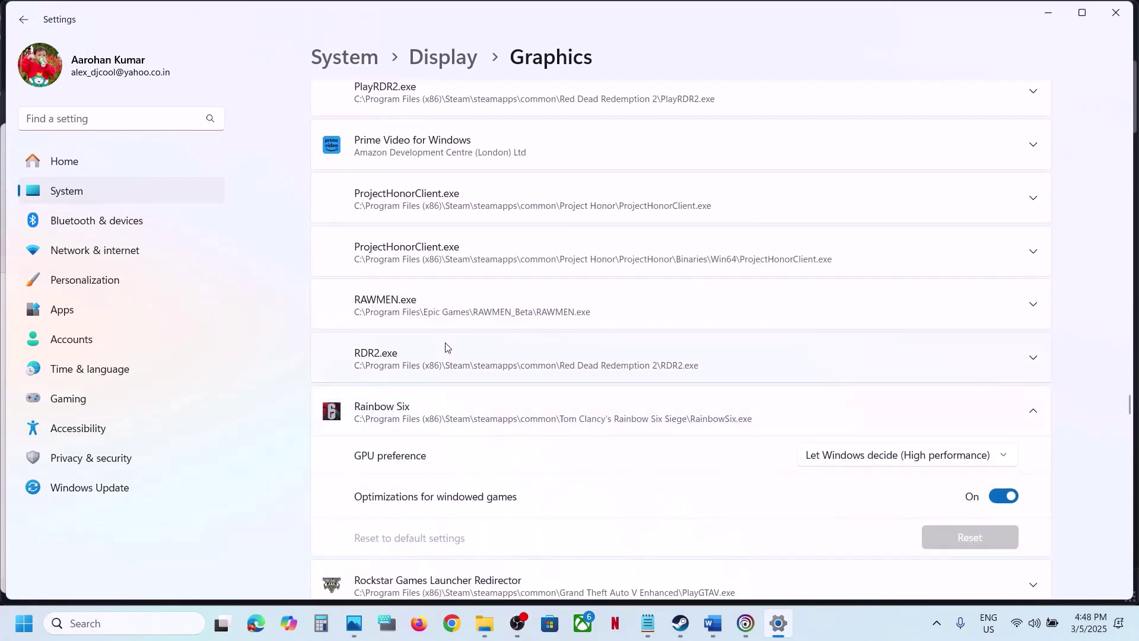
left_click(896, 465)
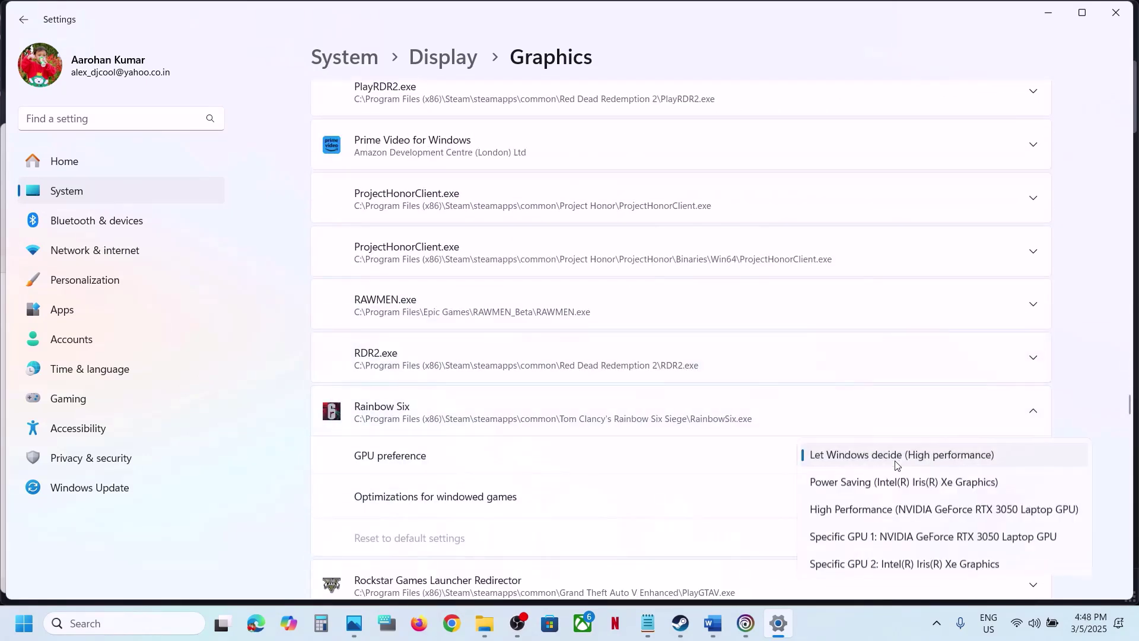
left_click(898, 514)
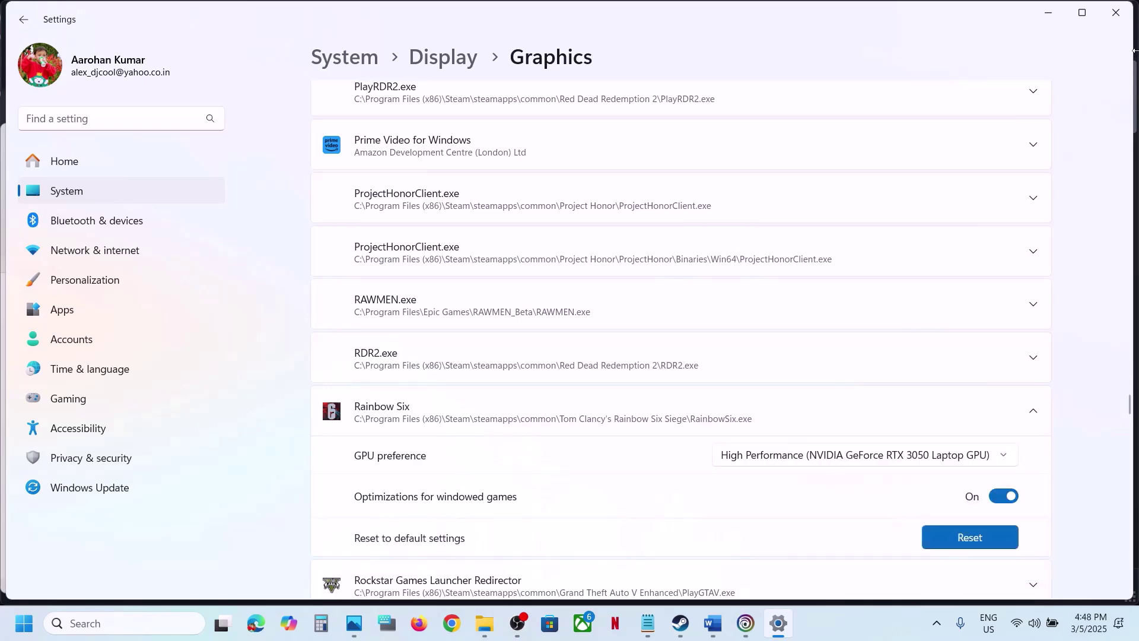
left_click(1113, 22)
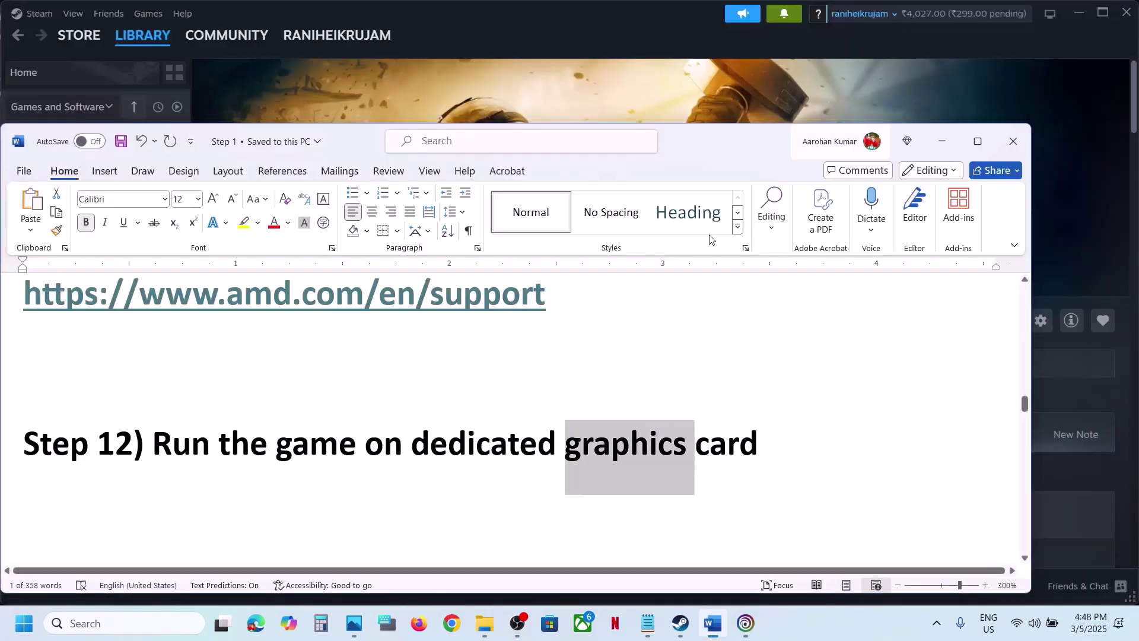
Search the name copied from Word, AMD Adrenalin 25.2.1 Optional Update, and download that driver from its release notes
scroll(483, 433, "down", 3)
scroll(485, 434, "up", 1)
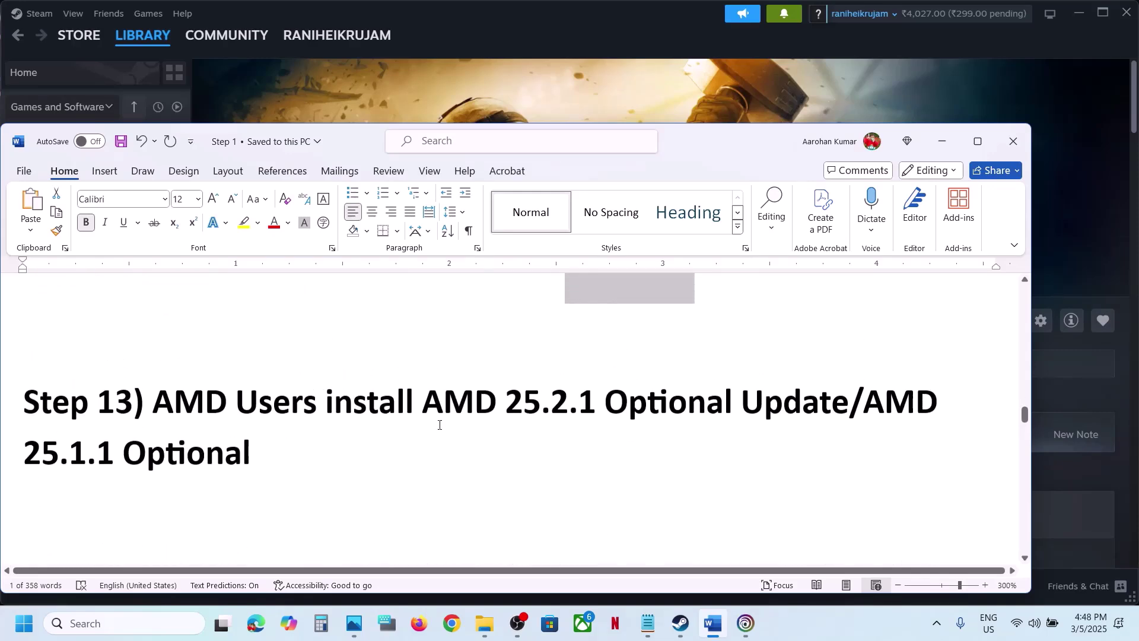
left_click_drag(426, 403, 795, 416)
key("ctrl+c")
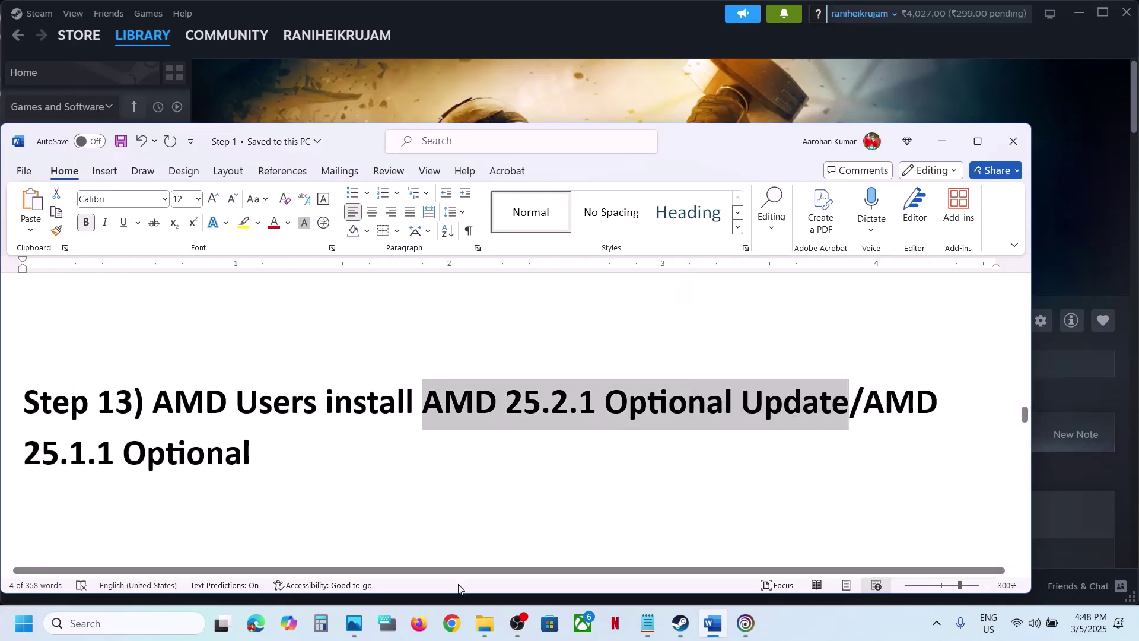
left_click(454, 610)
key("ctrl+v")
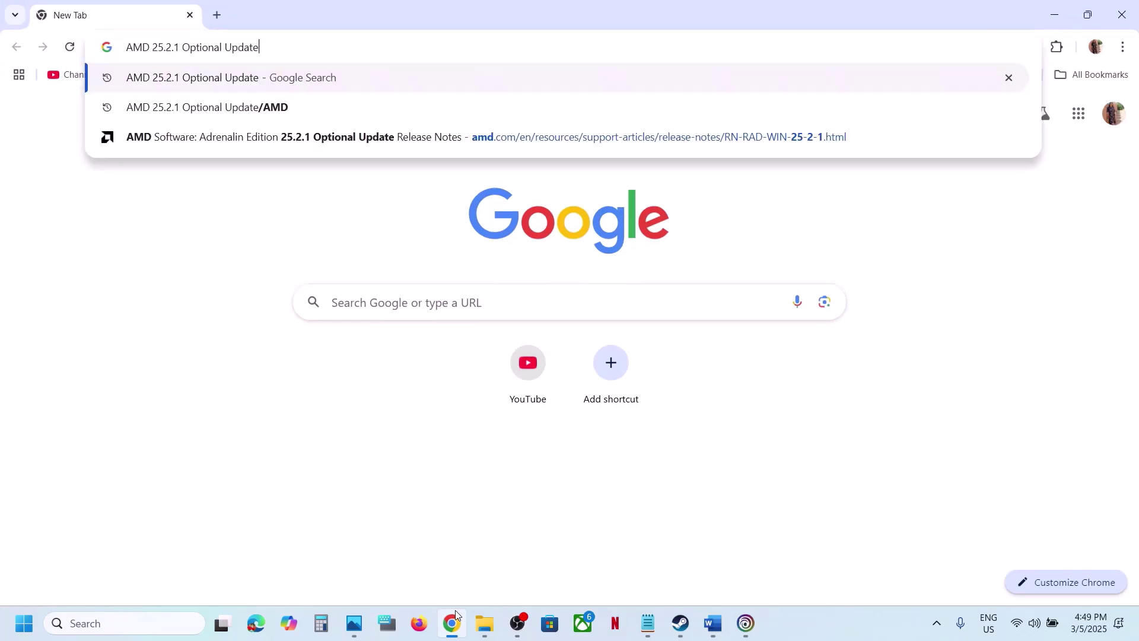
key("Return")
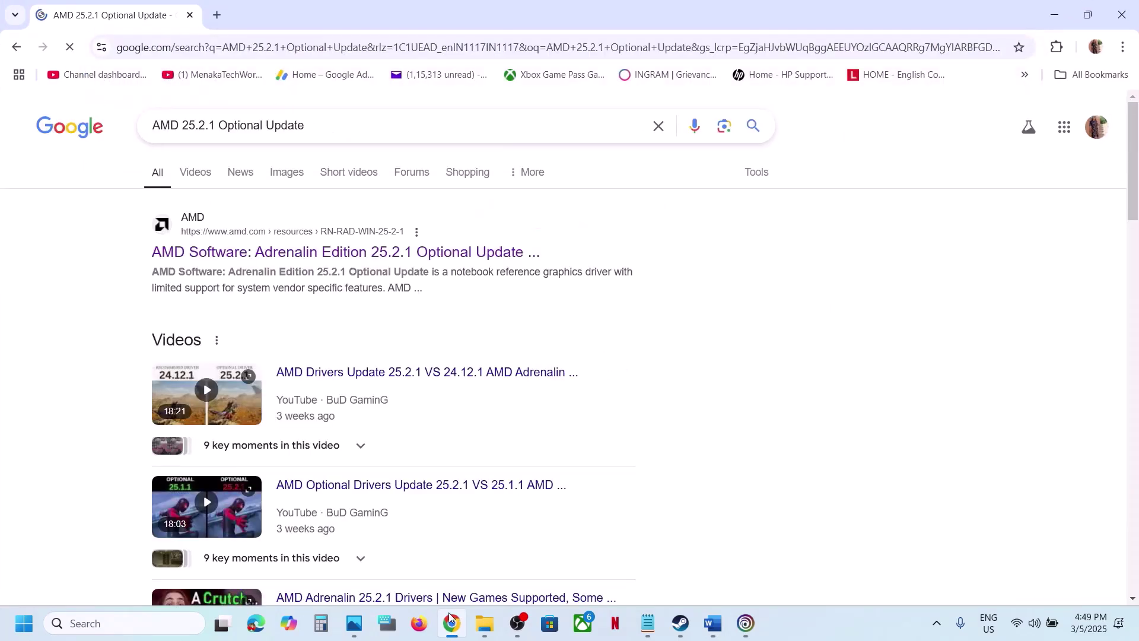
left_click(418, 252)
scroll(314, 420, "down", 9)
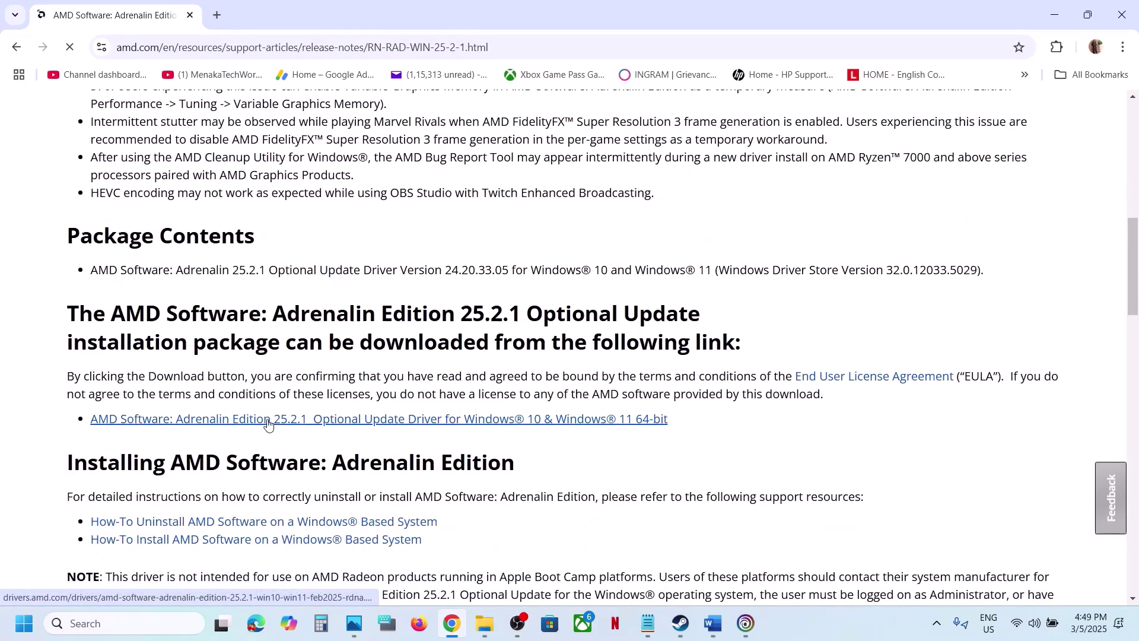
left_click(269, 420)
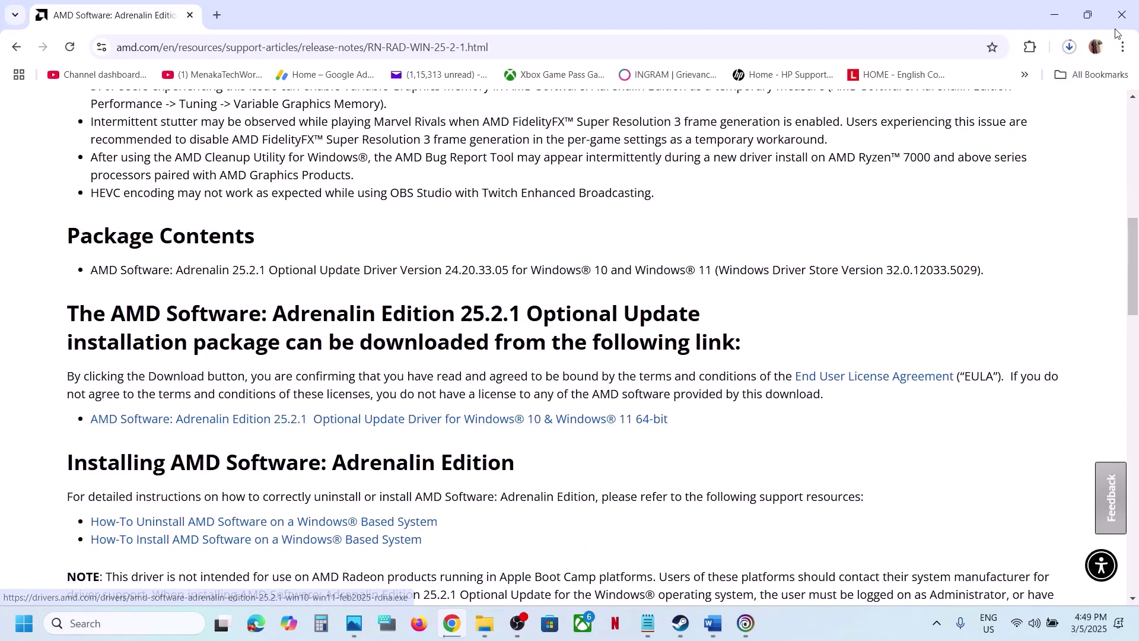
left_click(1070, 47)
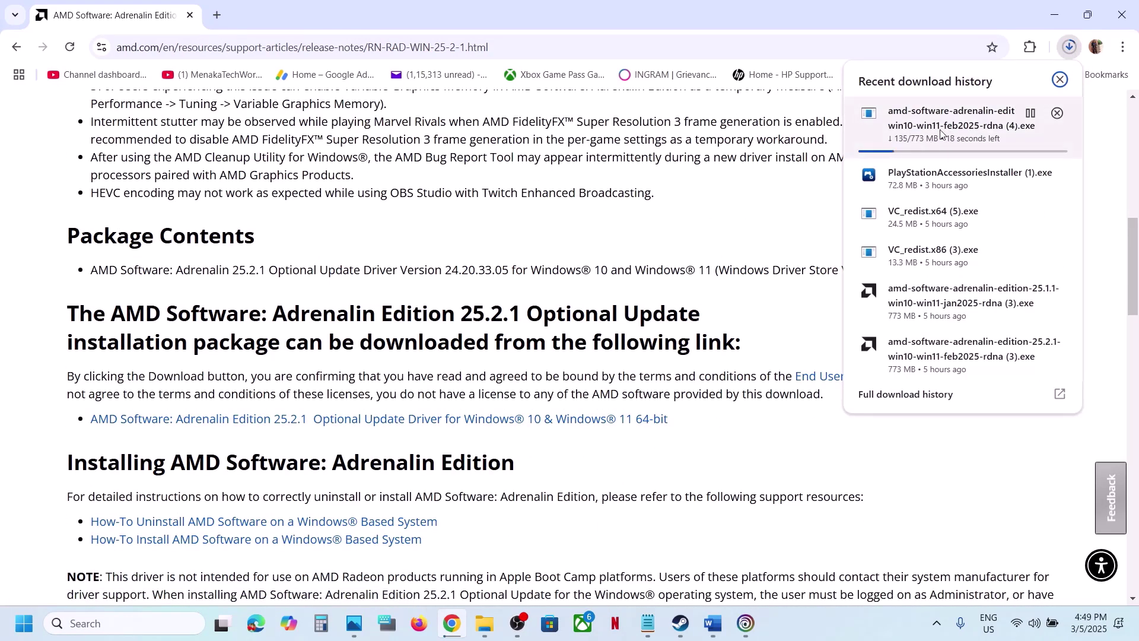
left_click(716, 230)
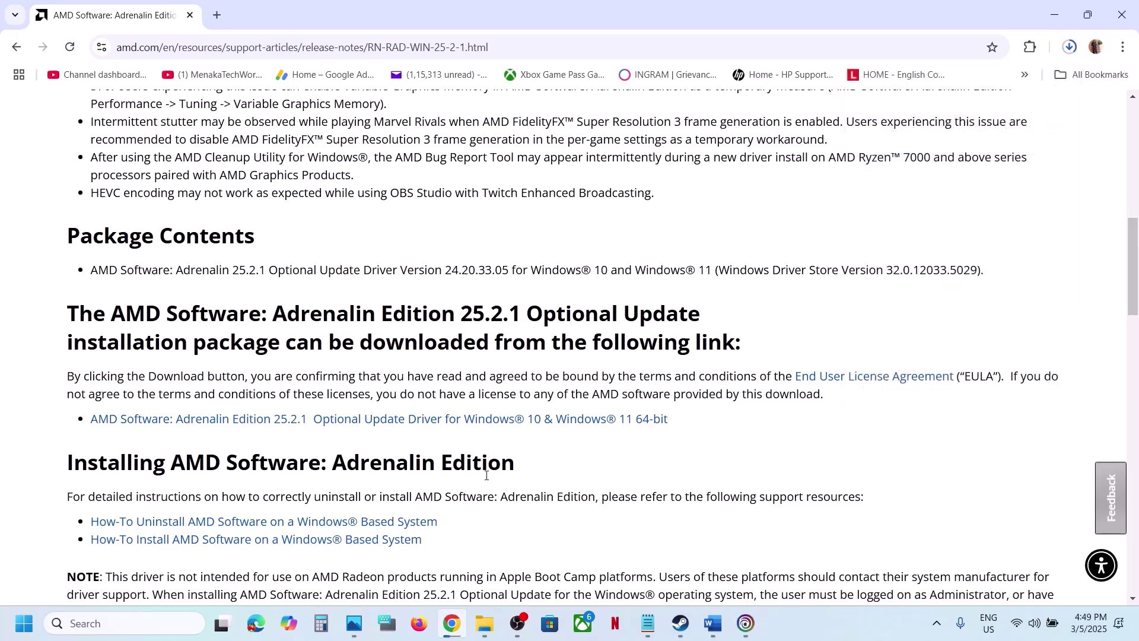
Download the AMD Adrenalin 25.1.1 Optional Update driver from its AMD release-notes page
left_click(711, 624)
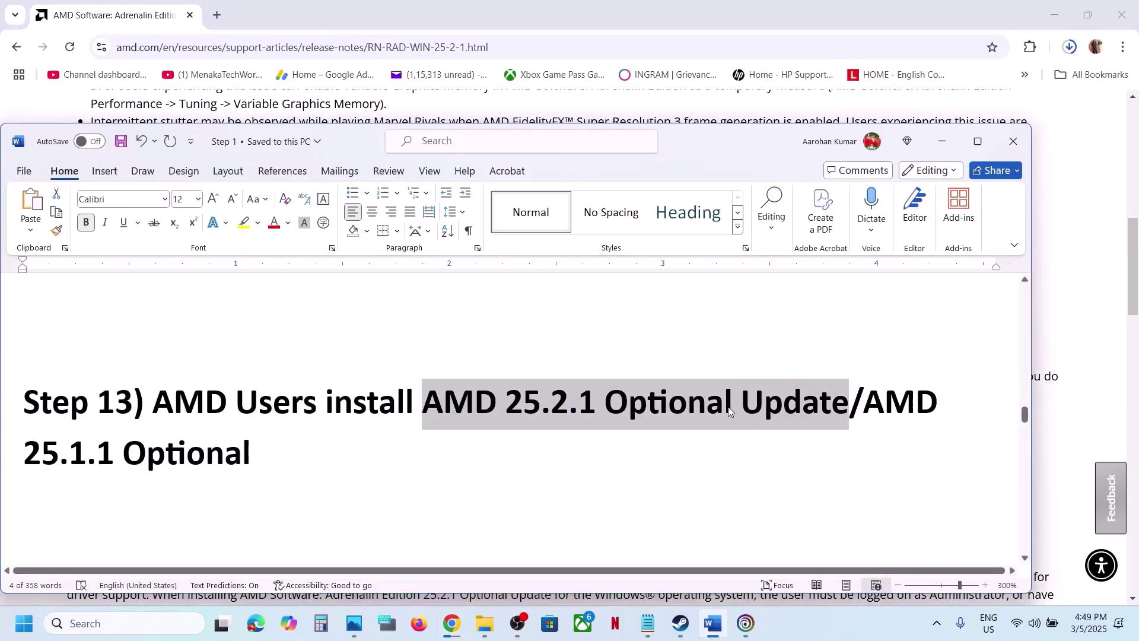
left_click_drag(873, 399, 224, 458)
key("ctrl+c")
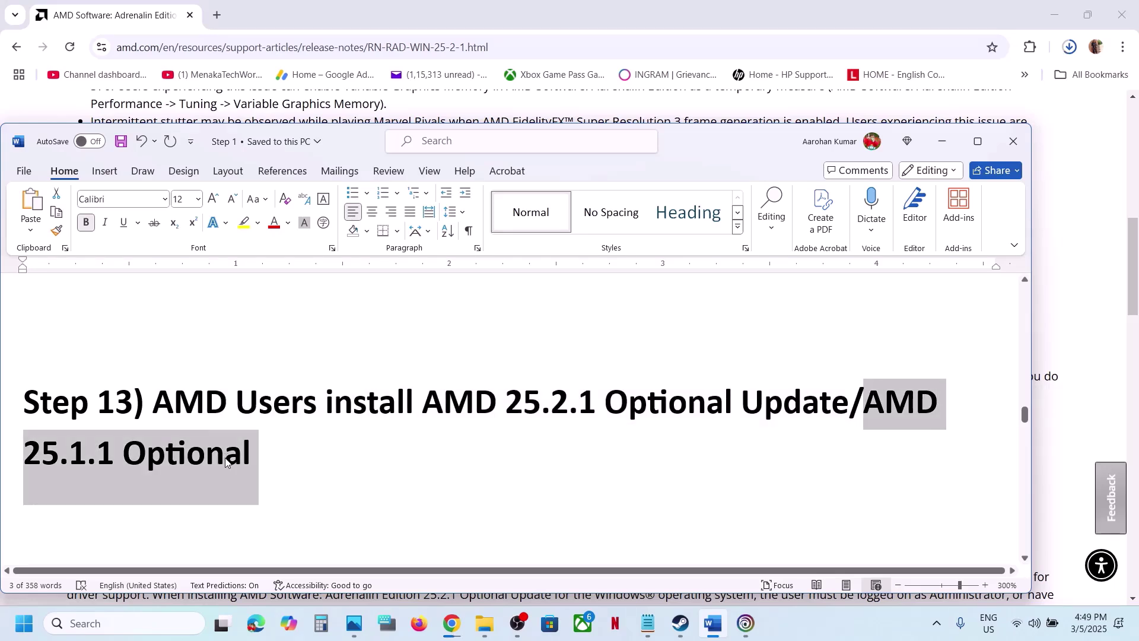
left_click(452, 625)
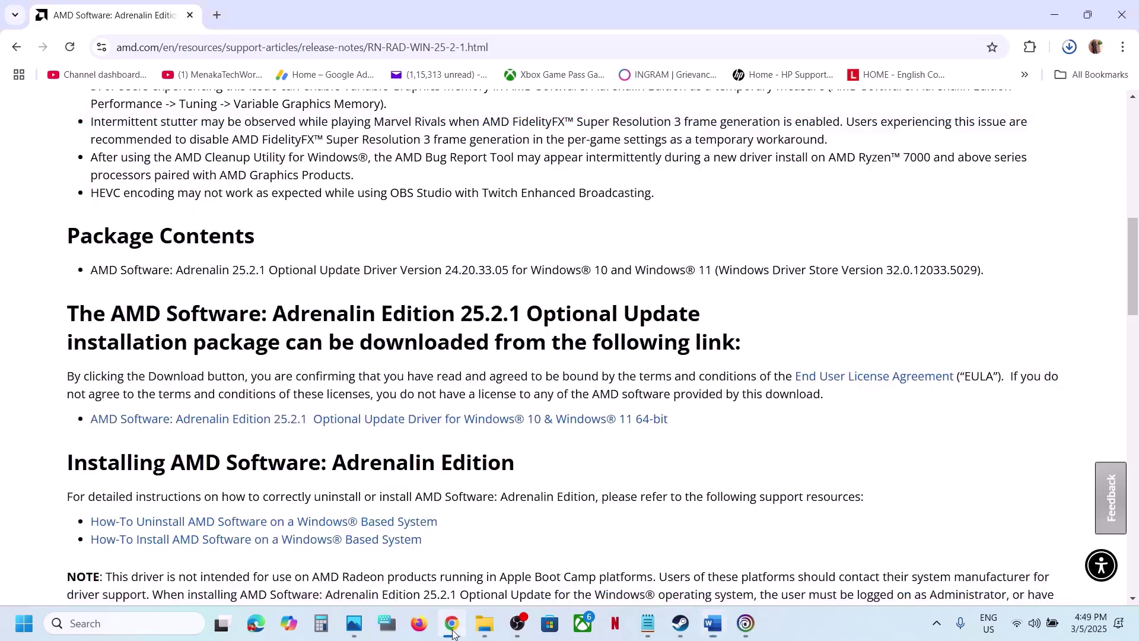
left_click(218, 15)
key("ctrl+v")
key("Return")
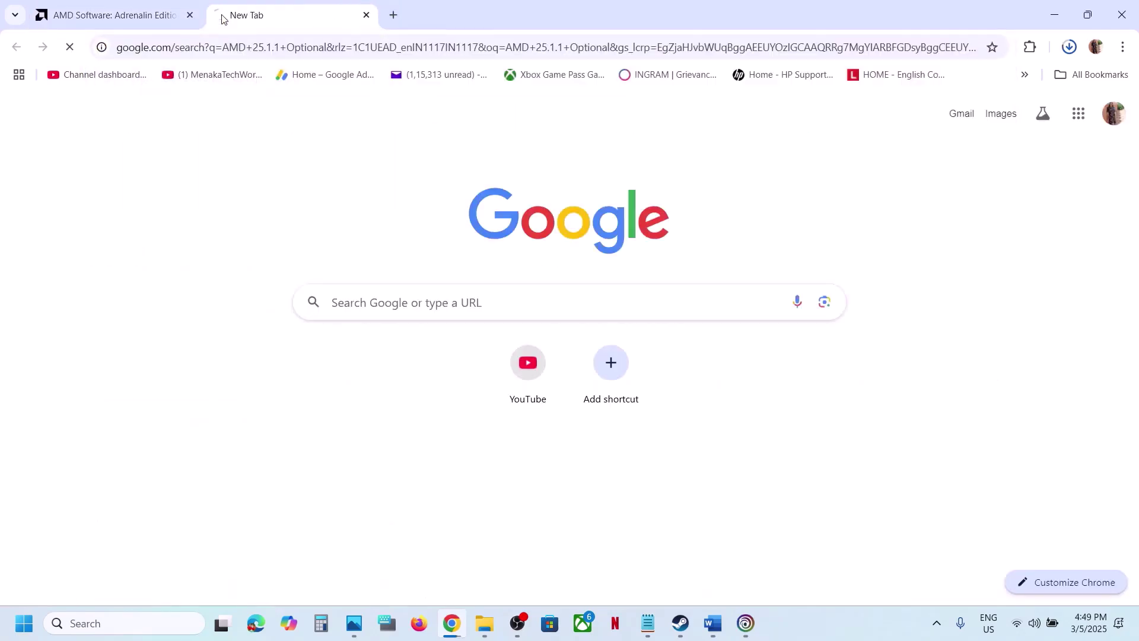
left_click(251, 253)
scroll(343, 415, "down", 5)
scroll(343, 415, "down", 4)
left_click(356, 422)
left_click(1070, 47)
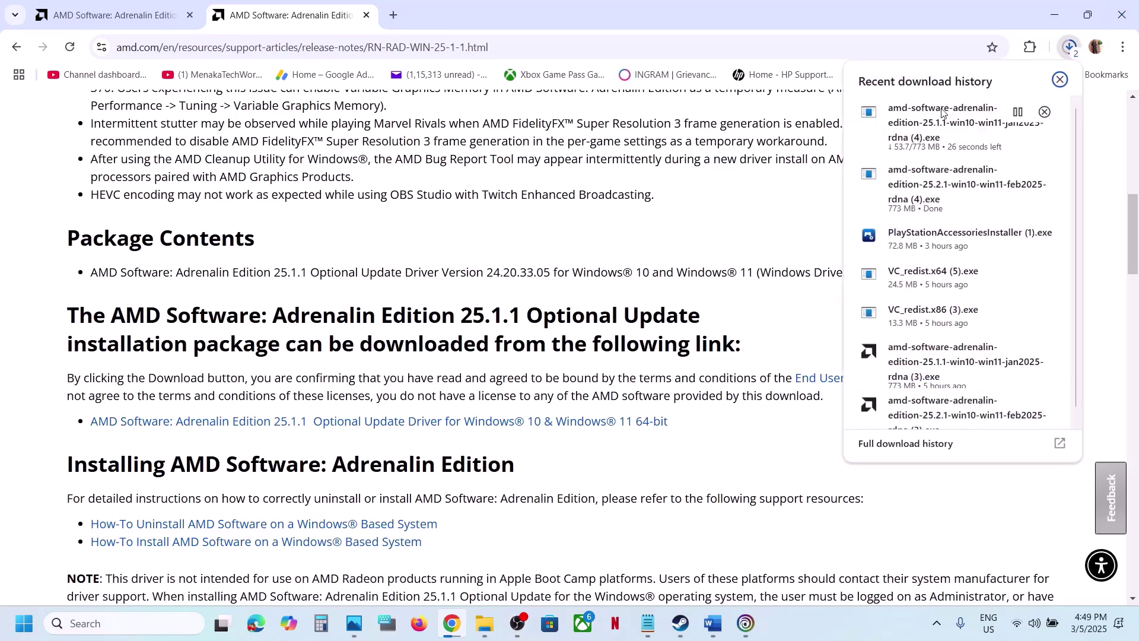
left_click(594, 253)
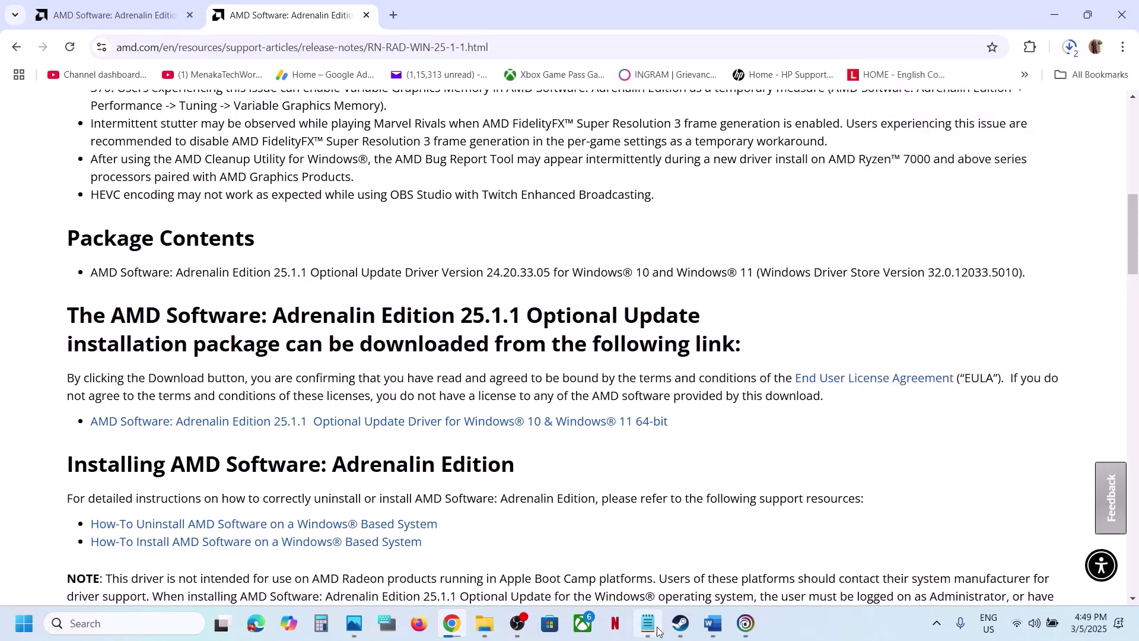
left_click(713, 623)
scroll(475, 428, "down", 3)
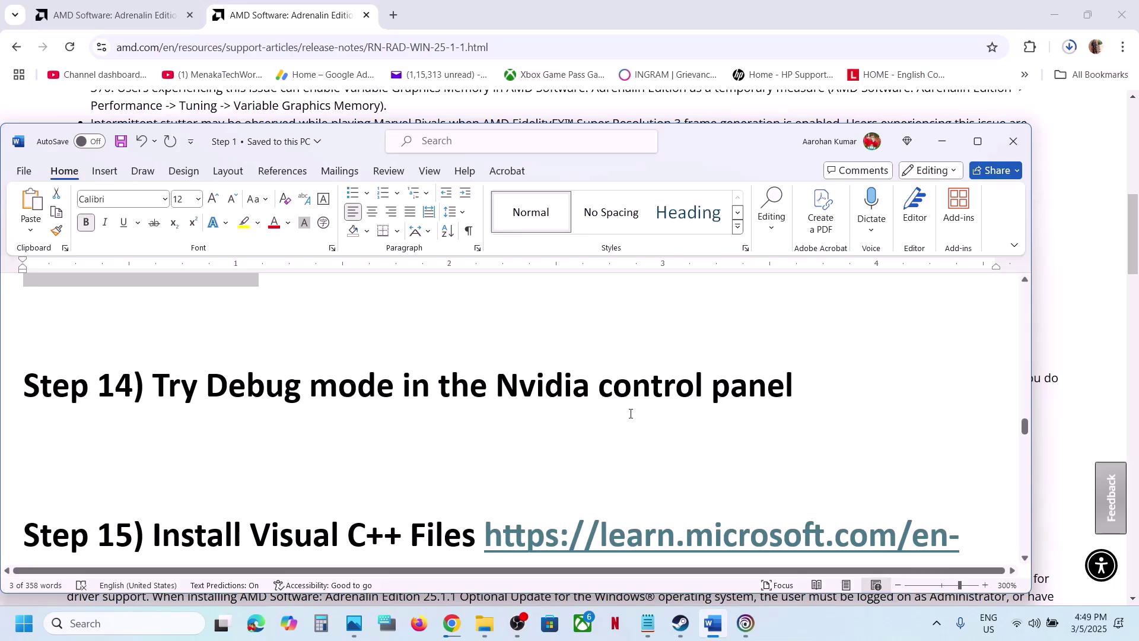
key("super+d")
Launch NVIDIA Control Panel from the desktop menu, enable Help > Debug Mode, and close it
right_click(535, 326)
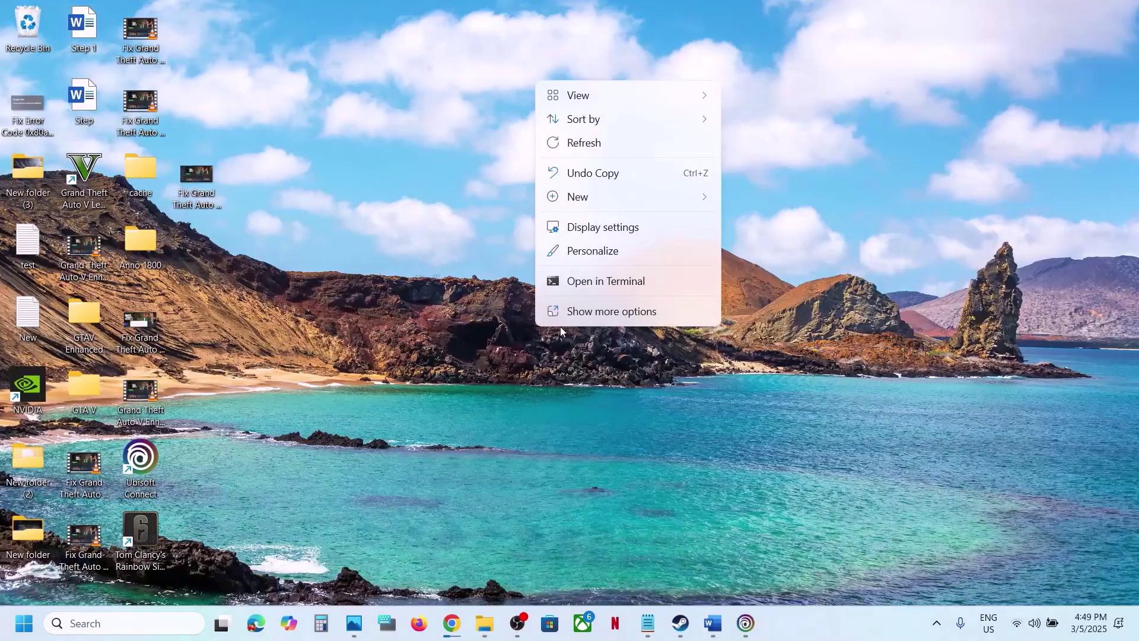
left_click(584, 310)
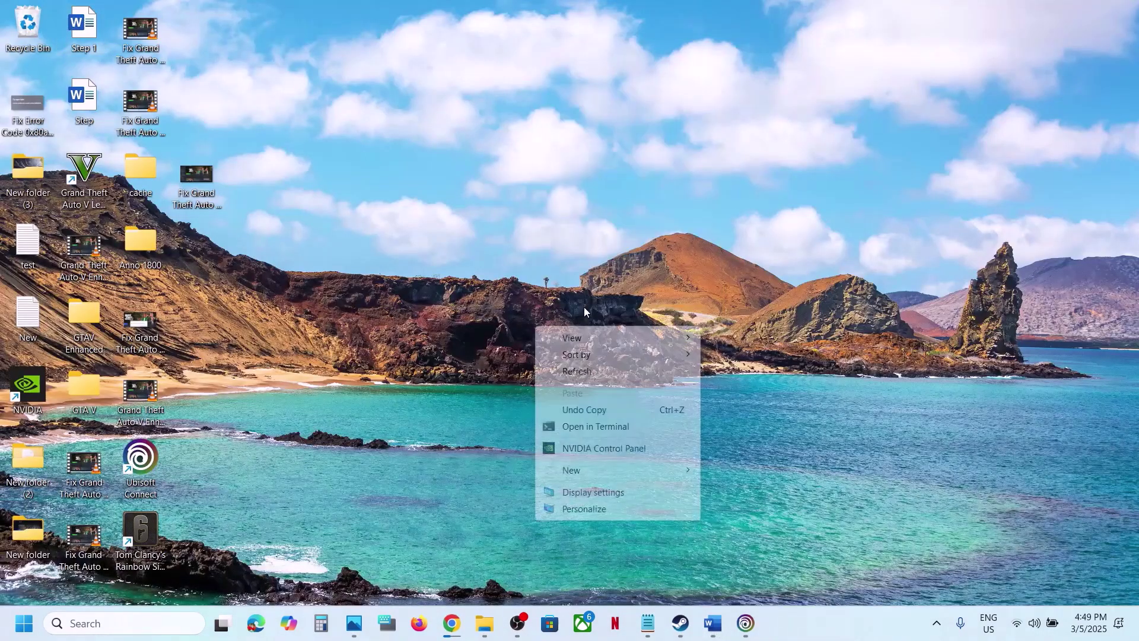
left_click(589, 448)
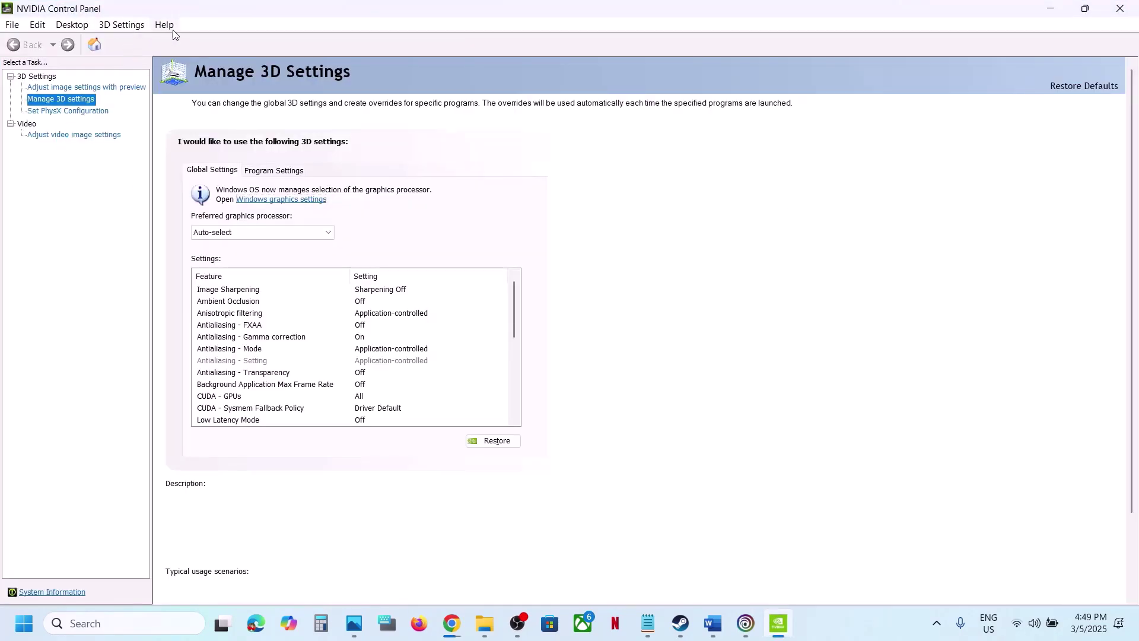
left_click(165, 26)
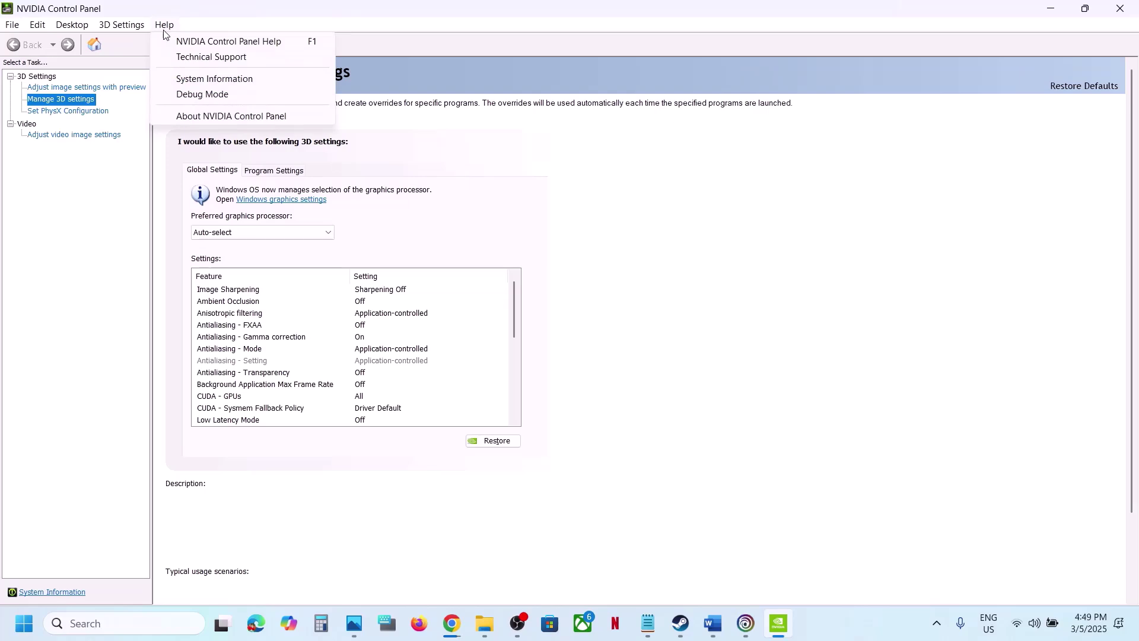
left_click(219, 96)
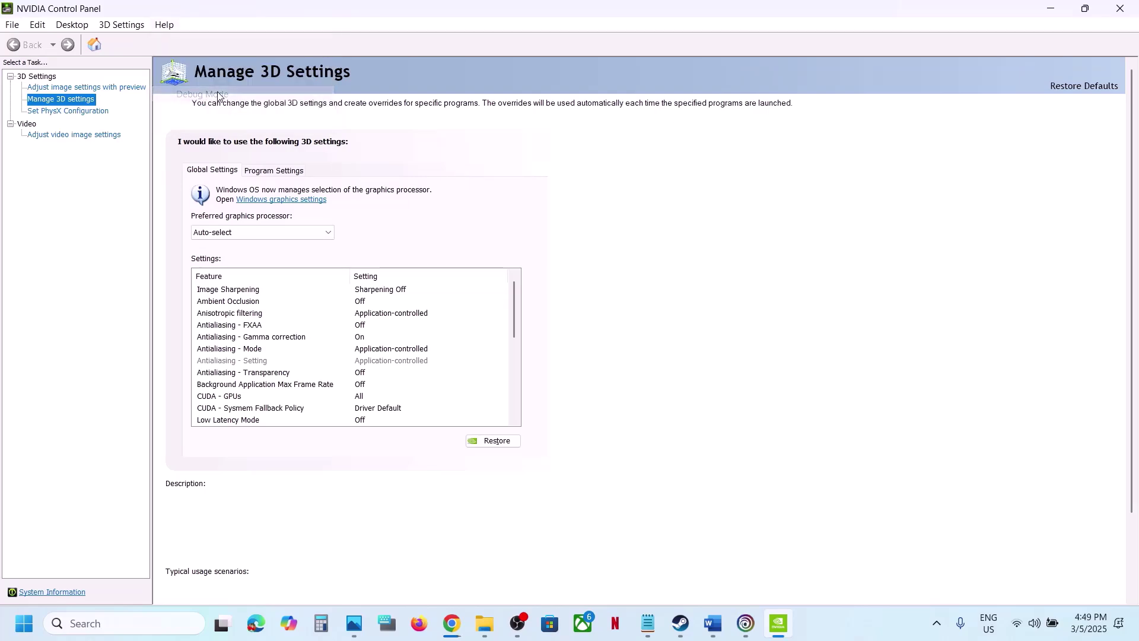
left_click(1122, 9)
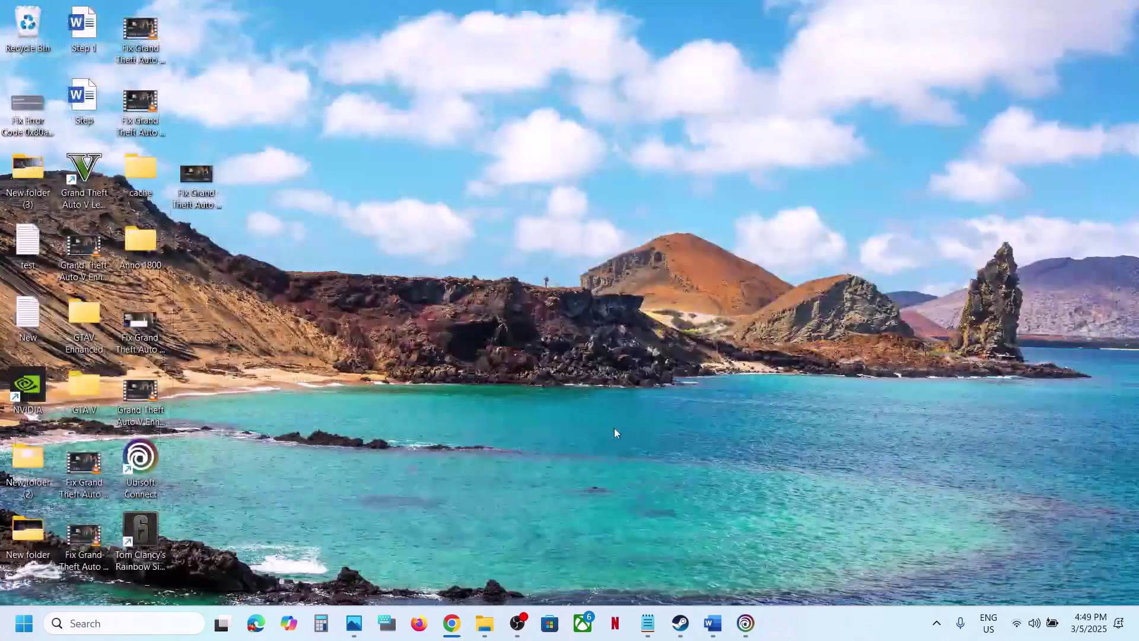
Download the x86 and x64 Visual C++ redistributables from the Microsoft Learn URL in Step 15
left_click(679, 622)
left_click(712, 624)
scroll(502, 452, "down", 1)
scroll(502, 452, "down", 3)
left_click_drag(931, 401, 491, 352)
key("ctrl+c")
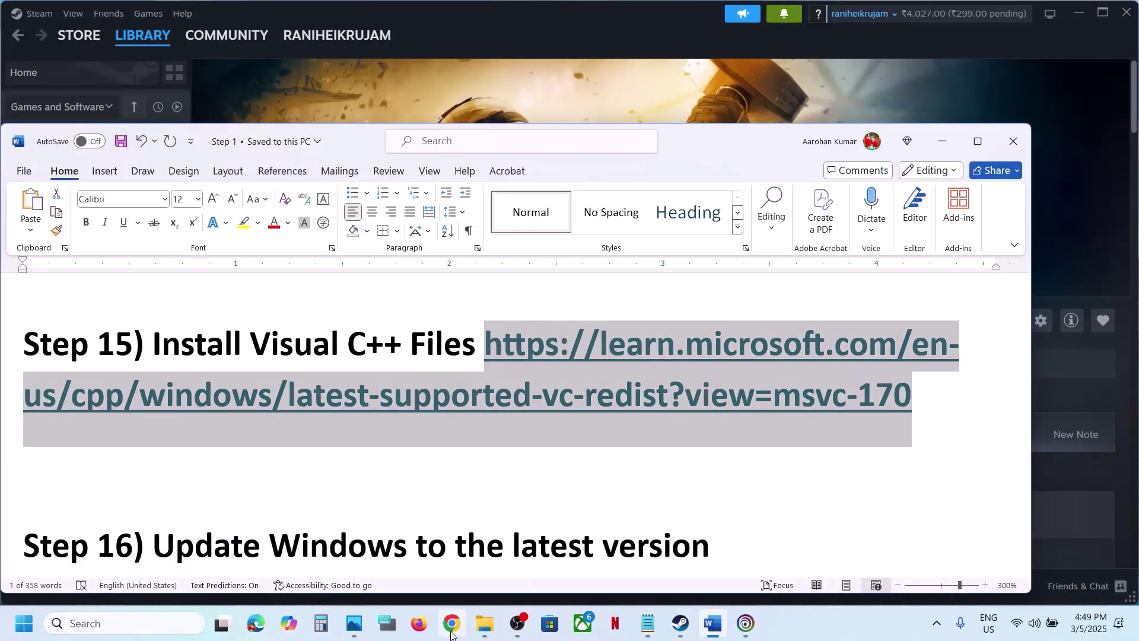
left_click(451, 623)
left_click(394, 15)
key("ctrl+v")
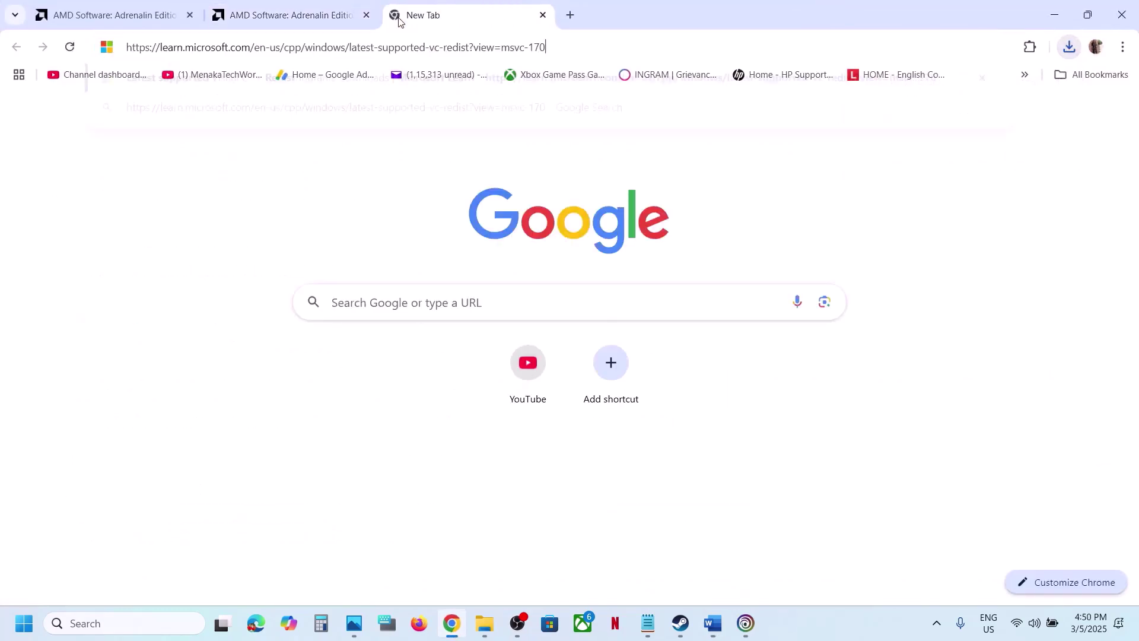
key("Return")
scroll(460, 319, "down", 8)
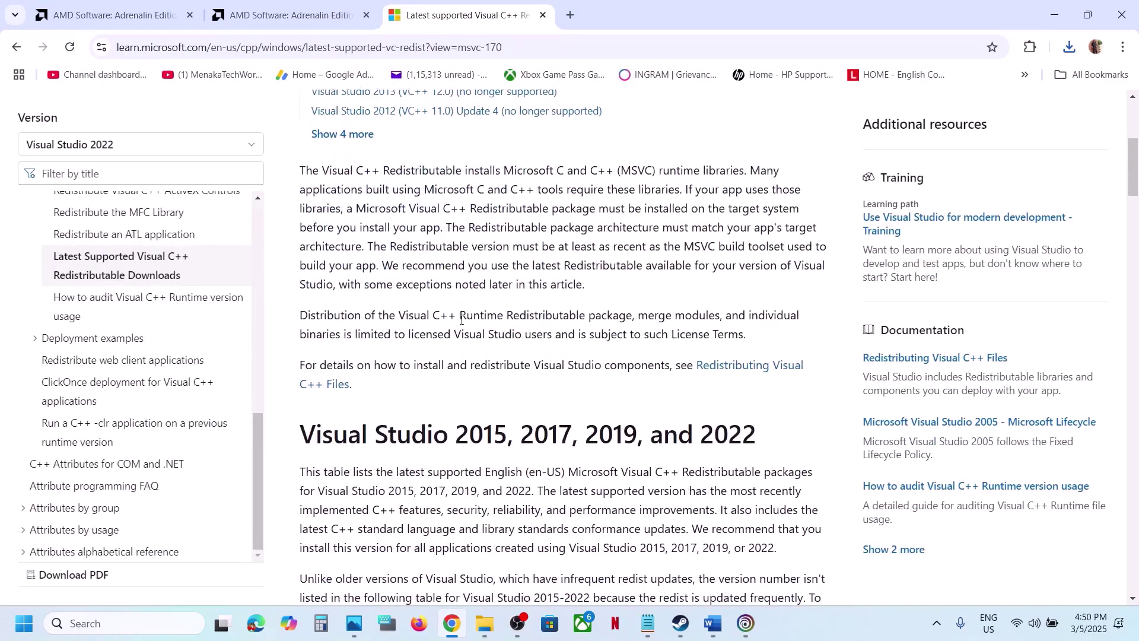
scroll(551, 295, "down", 8)
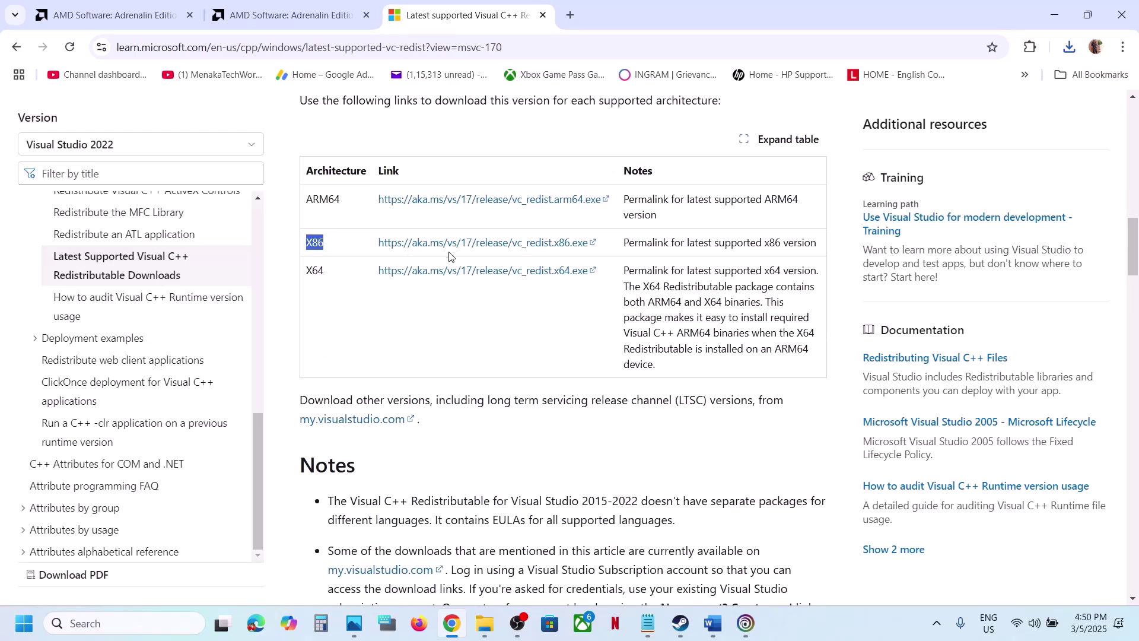
left_click(450, 247)
left_click(457, 273)
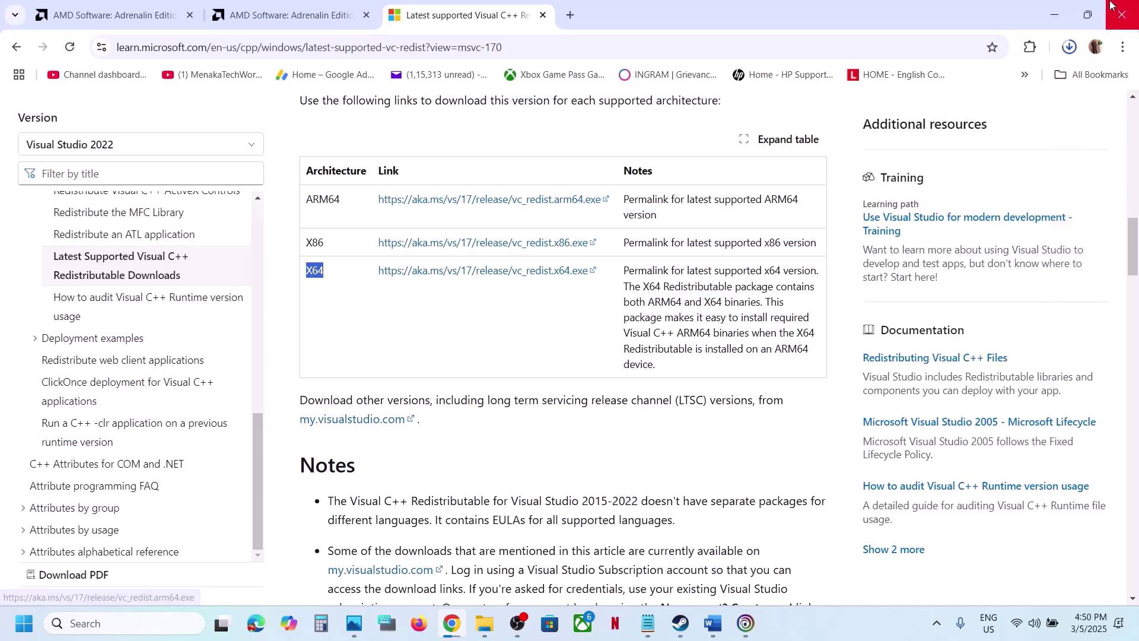
Run Repair in both VC_redist.x86 and VC_redist.x64, closing each after Setup Successful
left_click(1072, 46)
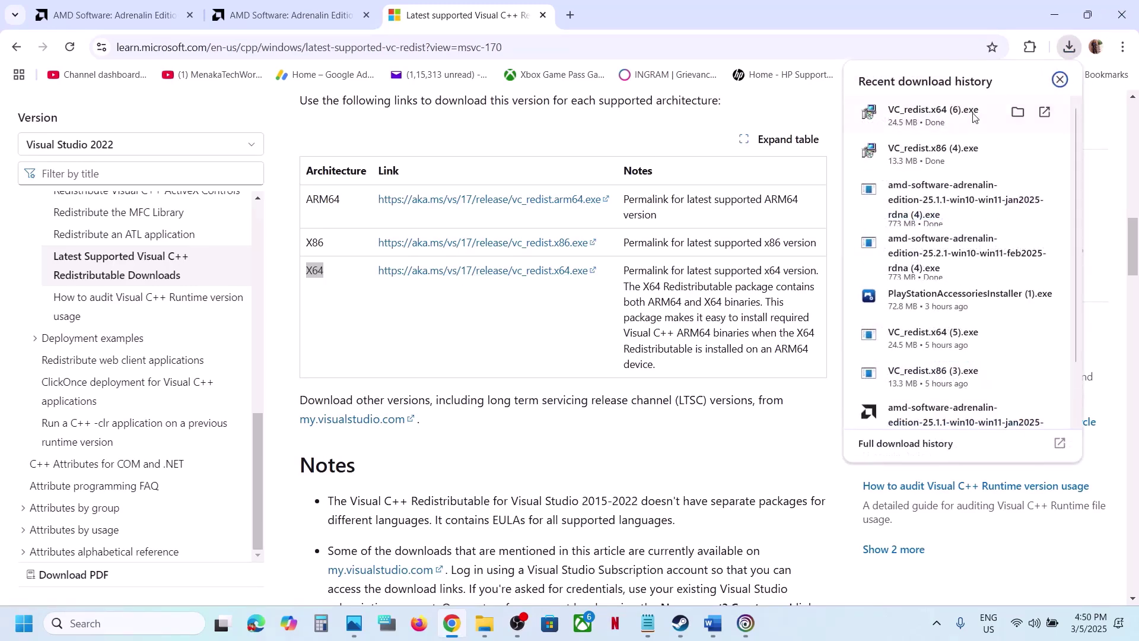
left_click(935, 159)
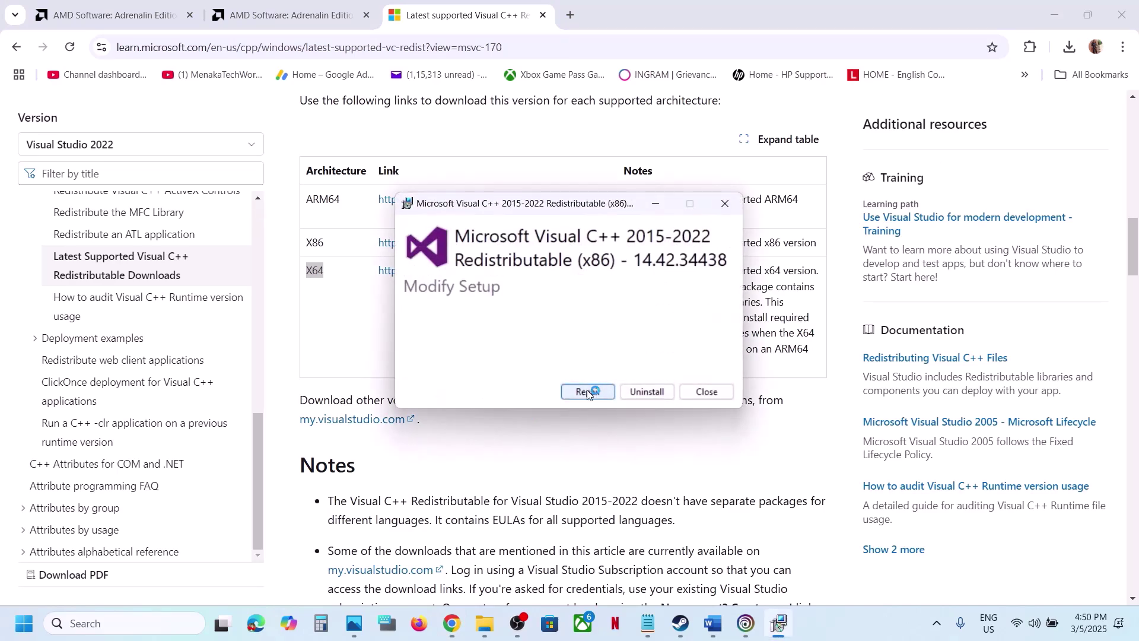
left_click(587, 390)
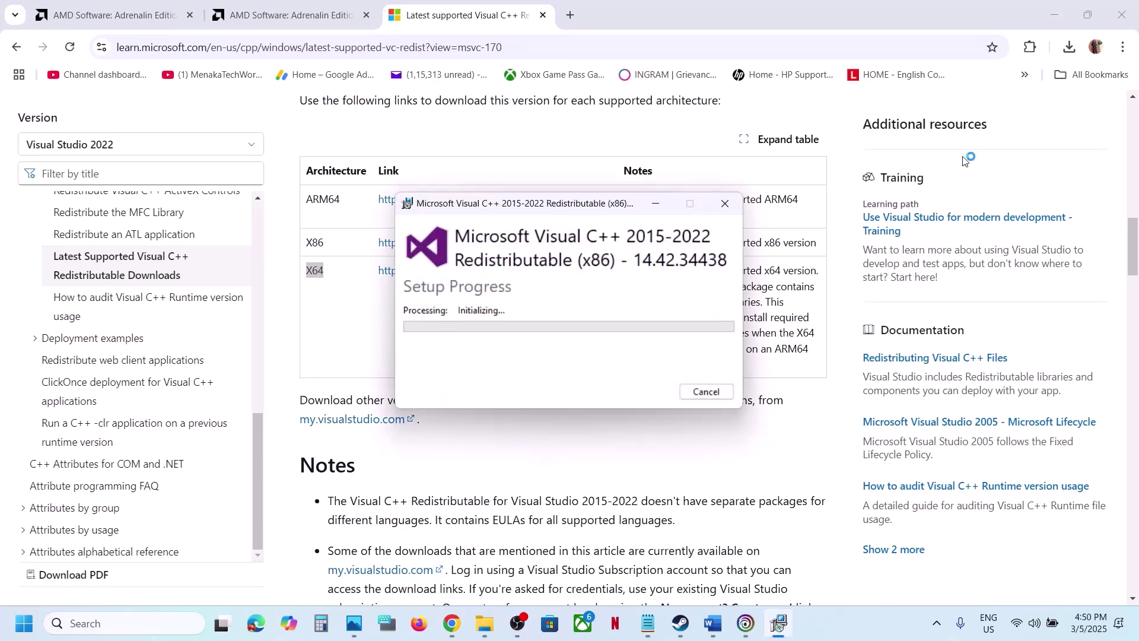
left_click(1070, 46)
left_click(989, 113)
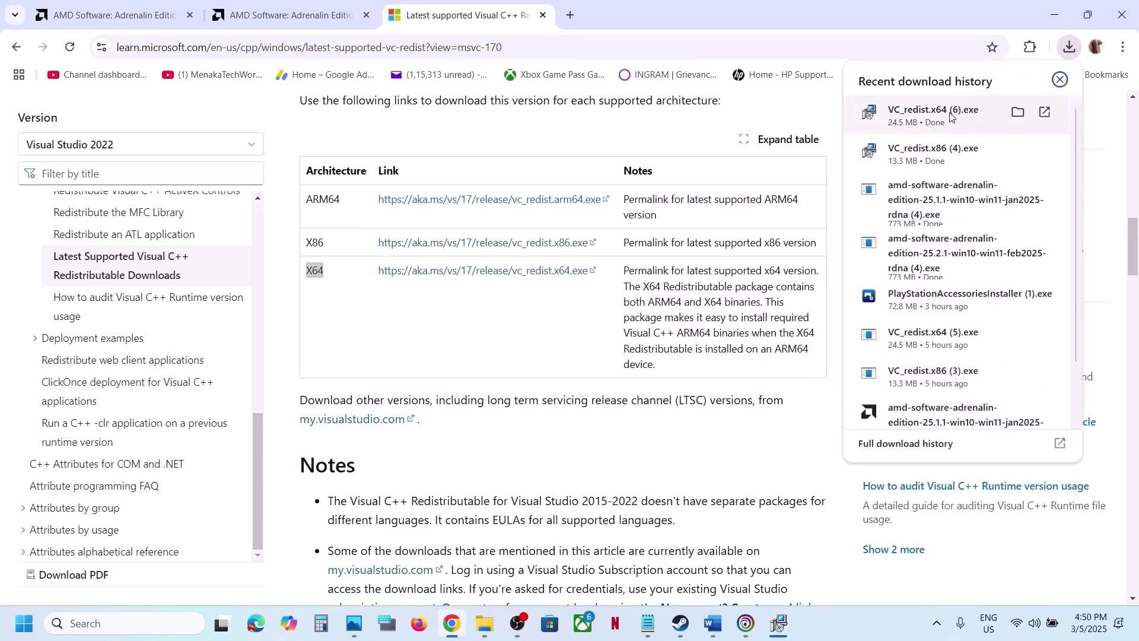
left_click(586, 394)
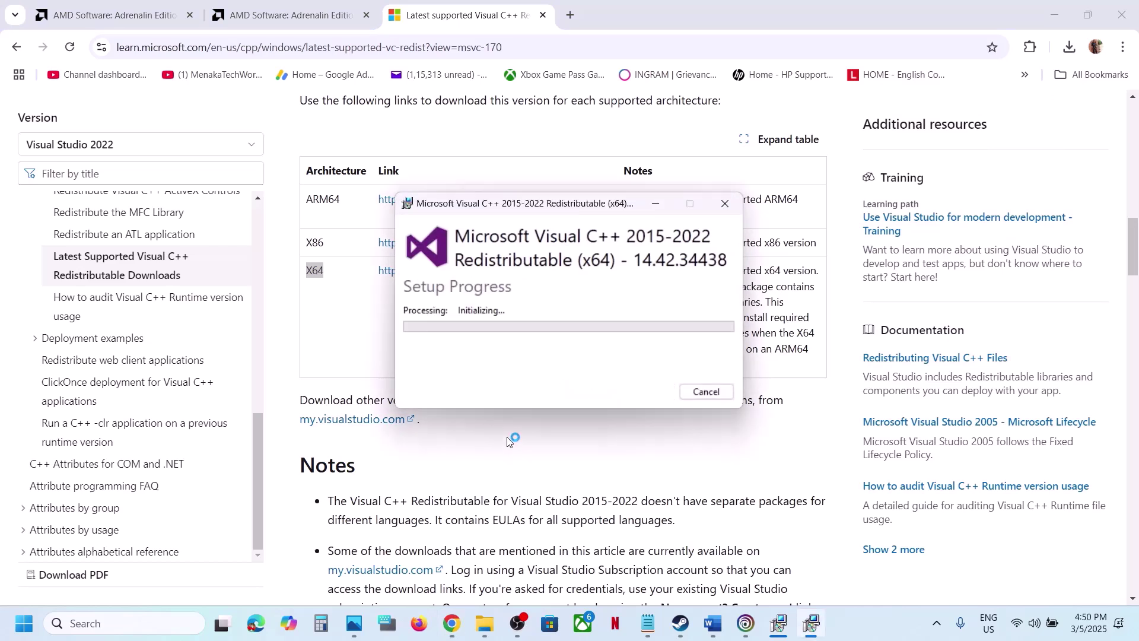
left_click(777, 624)
left_click_drag(615, 213, 931, 245)
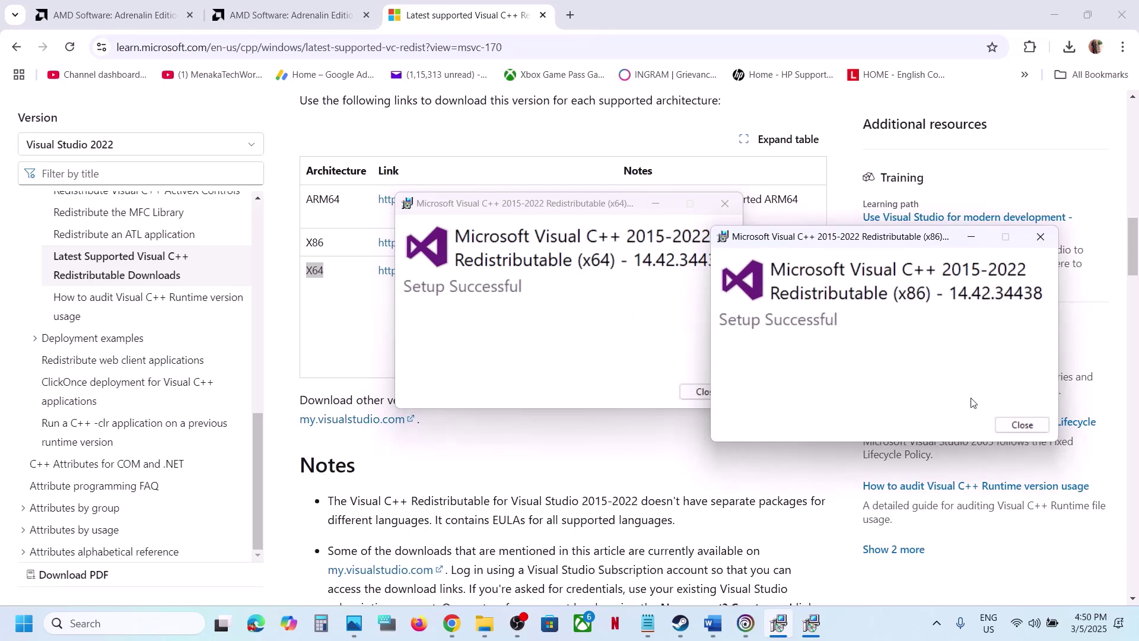
left_click(1022, 425)
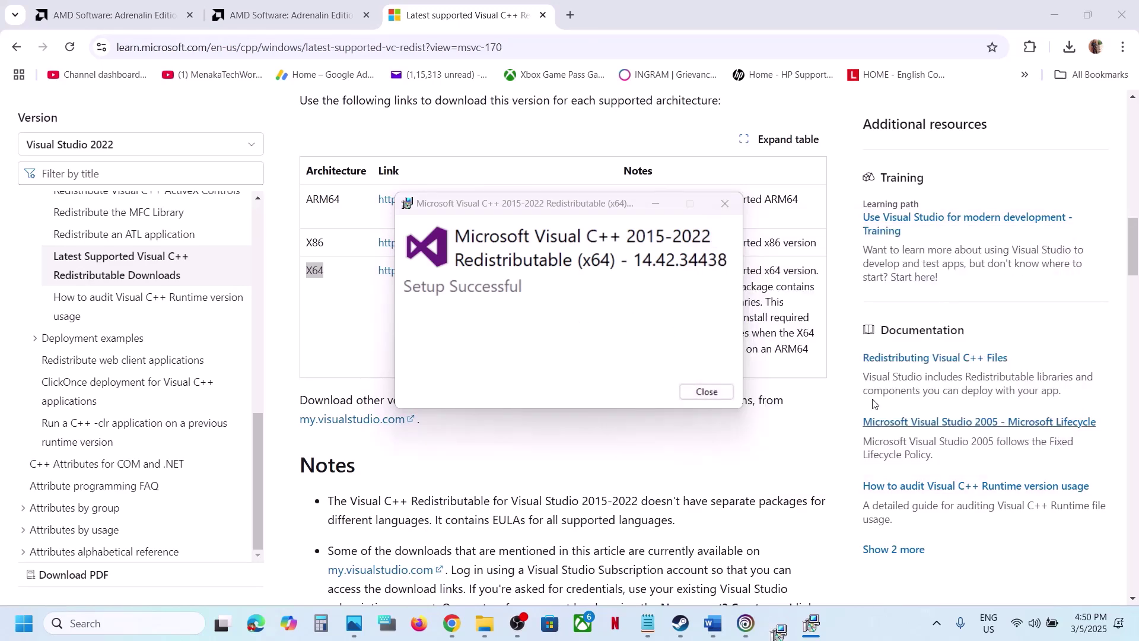
left_click(707, 392)
left_click(41, 630)
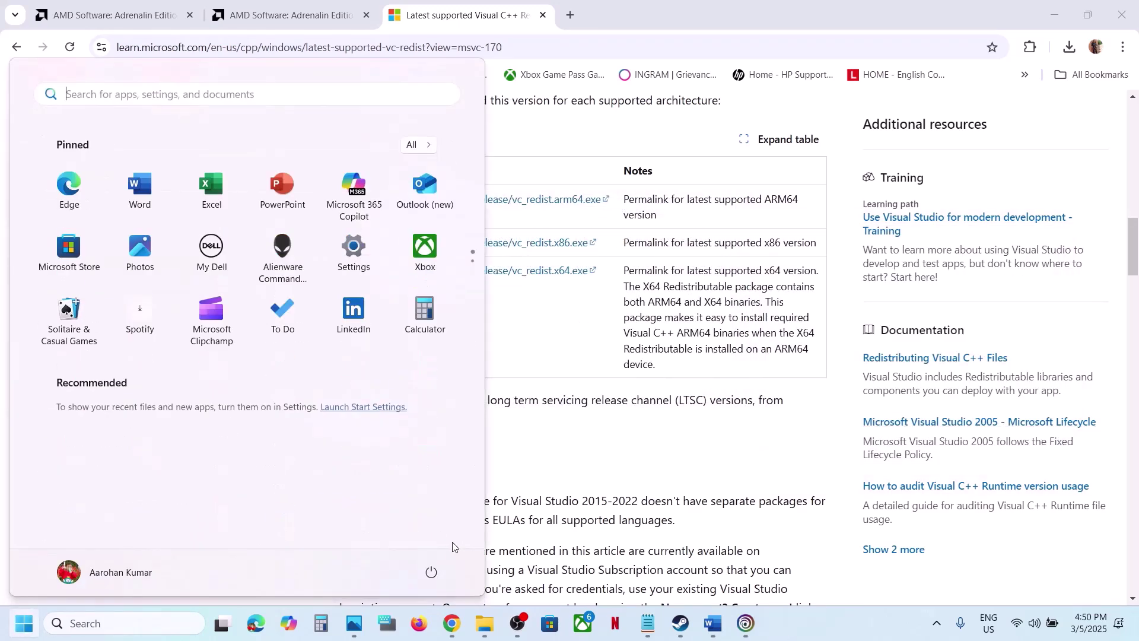
Highlight Step 16's 'Update Windows to the latest version' advice in Word, then return to Steam
left_click(431, 571)
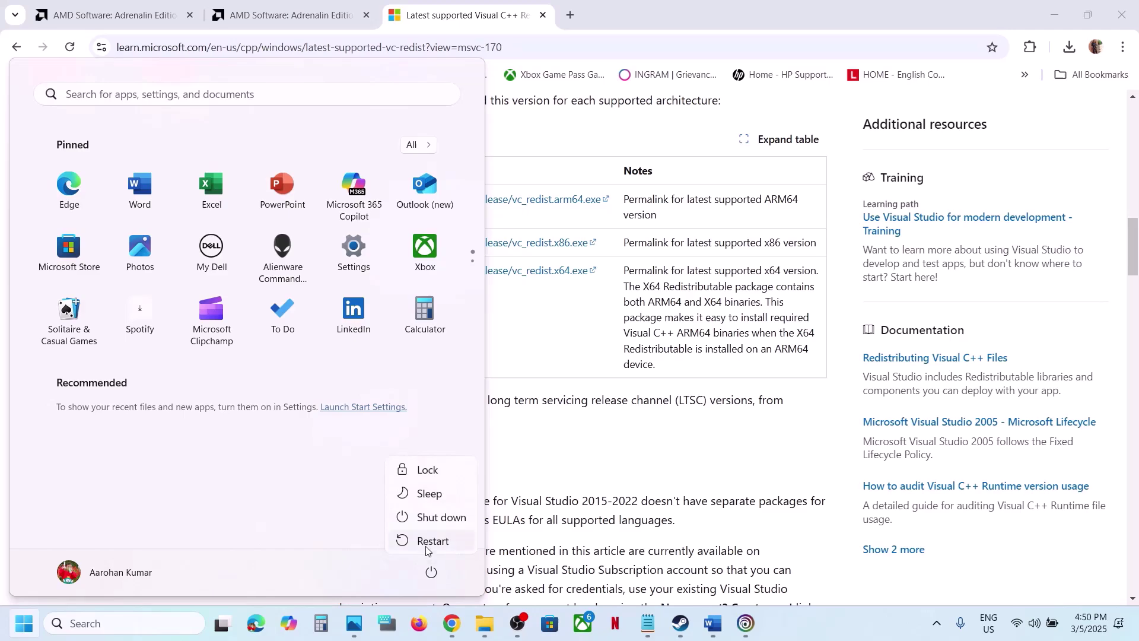
left_click(656, 470)
left_click(681, 623)
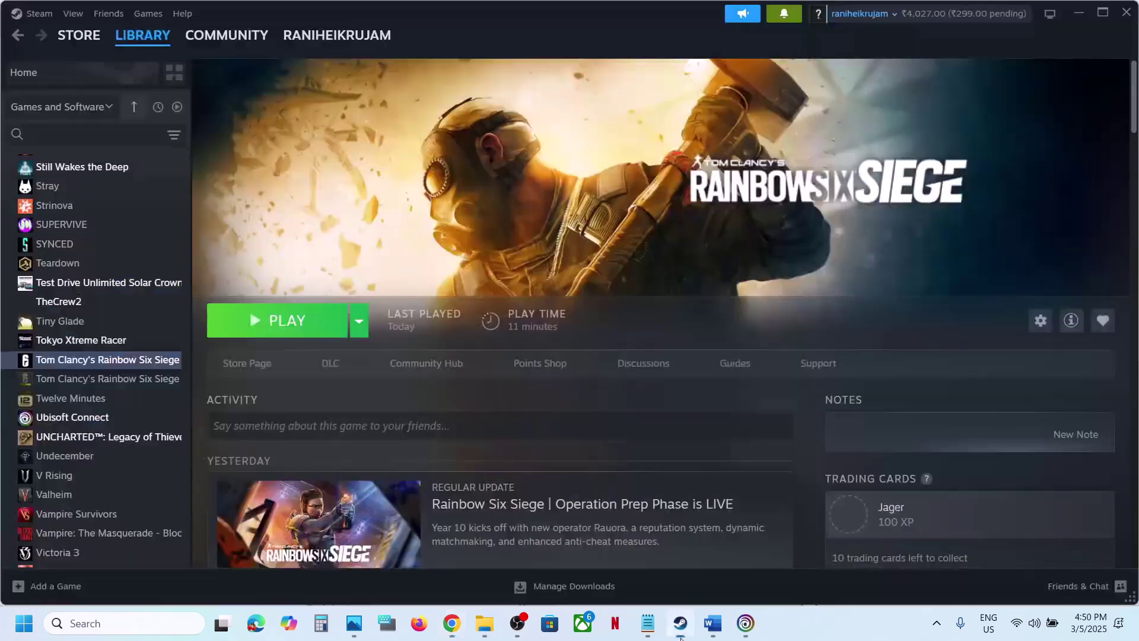
left_click(713, 623)
scroll(516, 456, "down", 1)
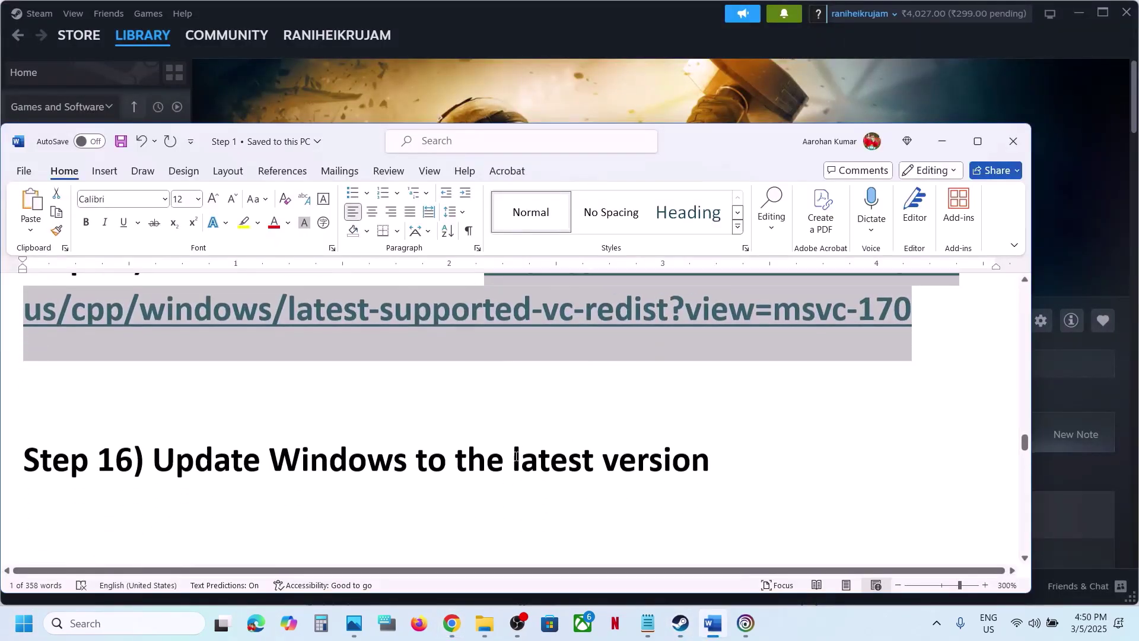
left_click_drag(156, 475, 711, 475)
left_click(525, 63)
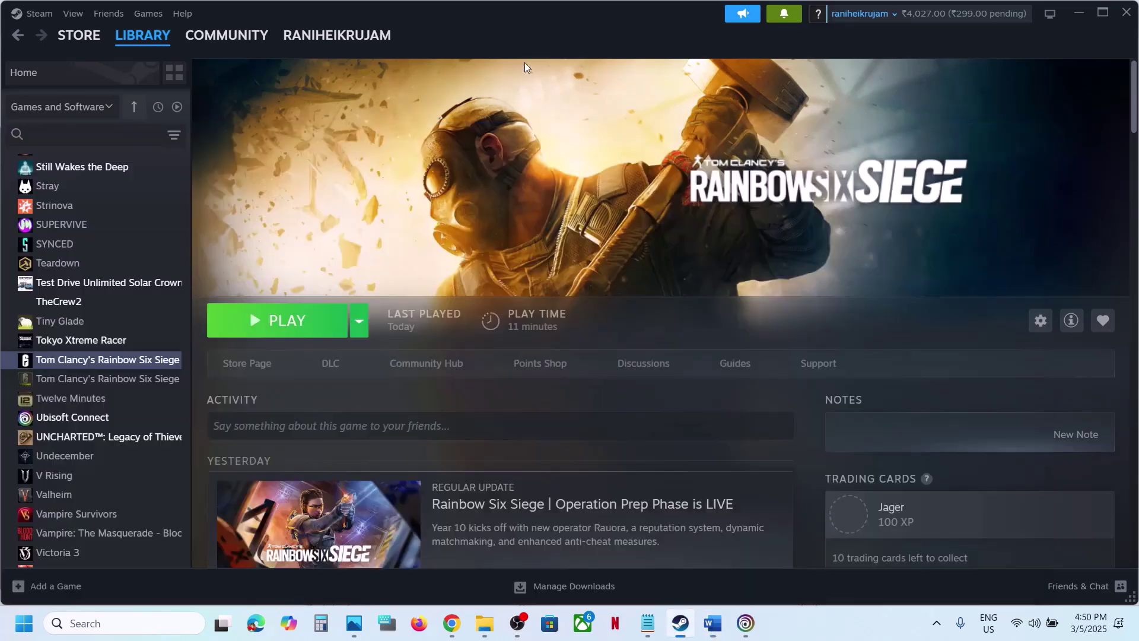
Run Check for updates on Settings' Windows Update page, then return to Steam's Rainbow Six Siege page
key("super+i")
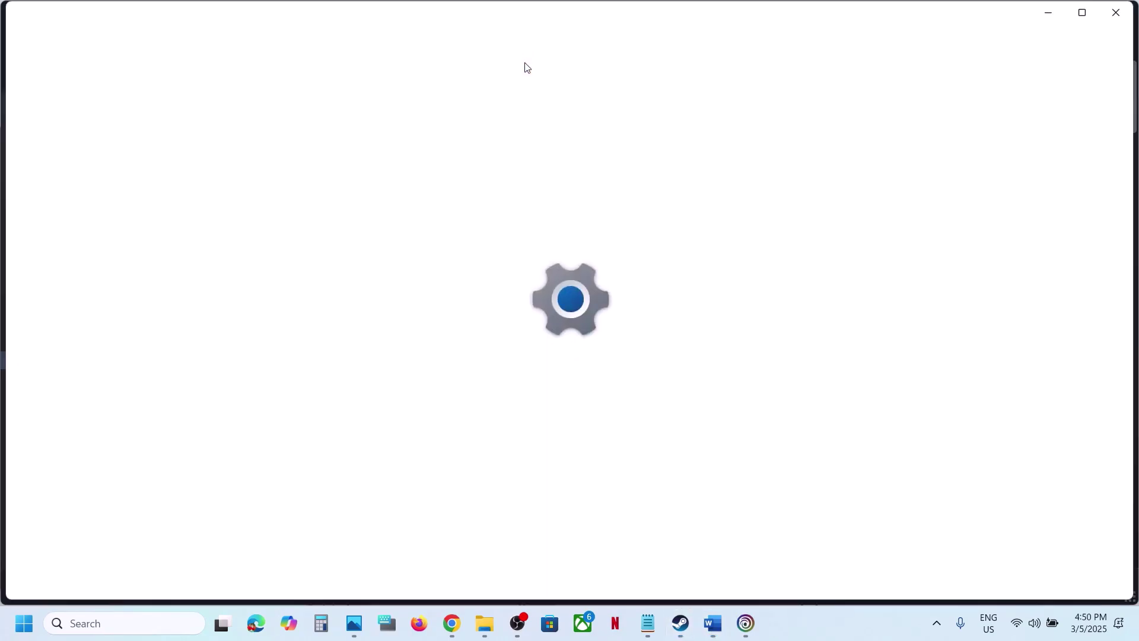
left_click(69, 496)
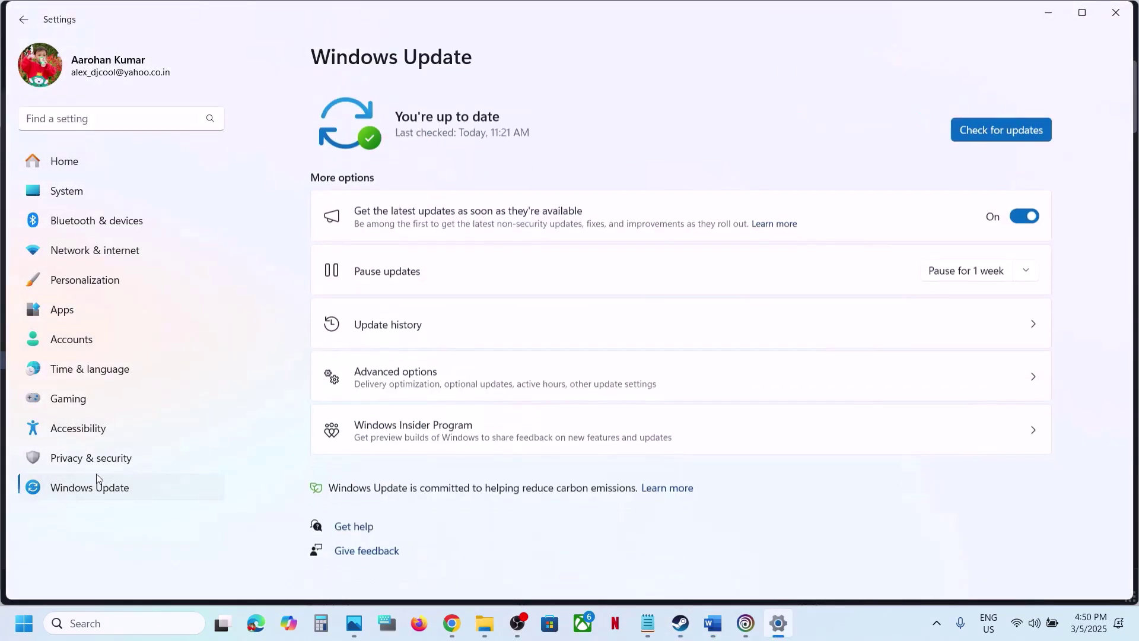
left_click(978, 127)
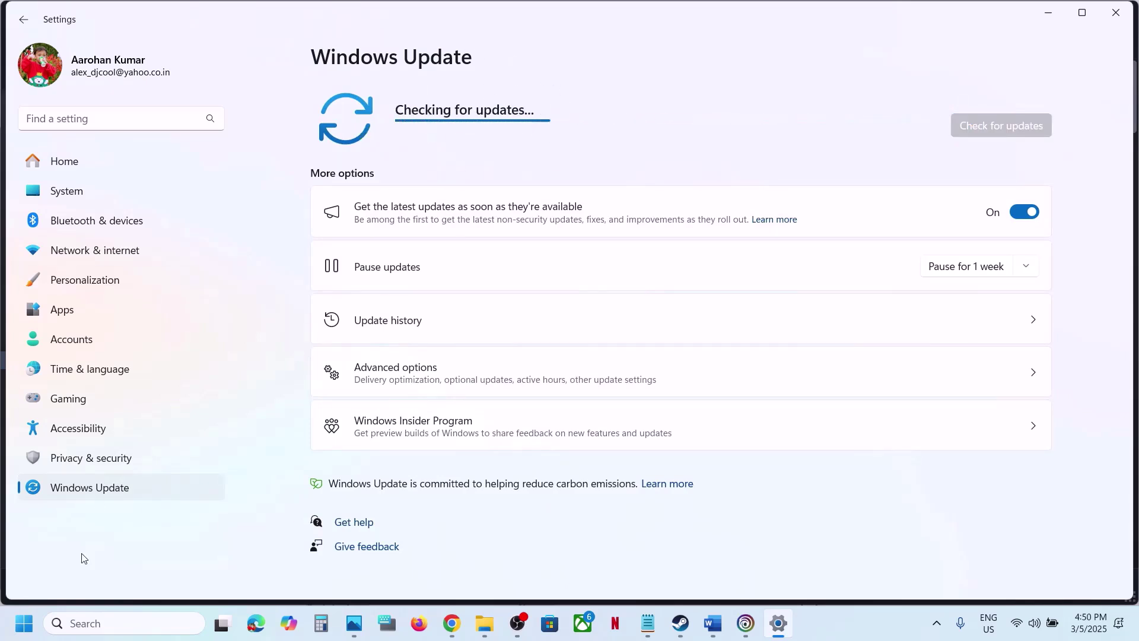
left_click(24, 623)
left_click(442, 575)
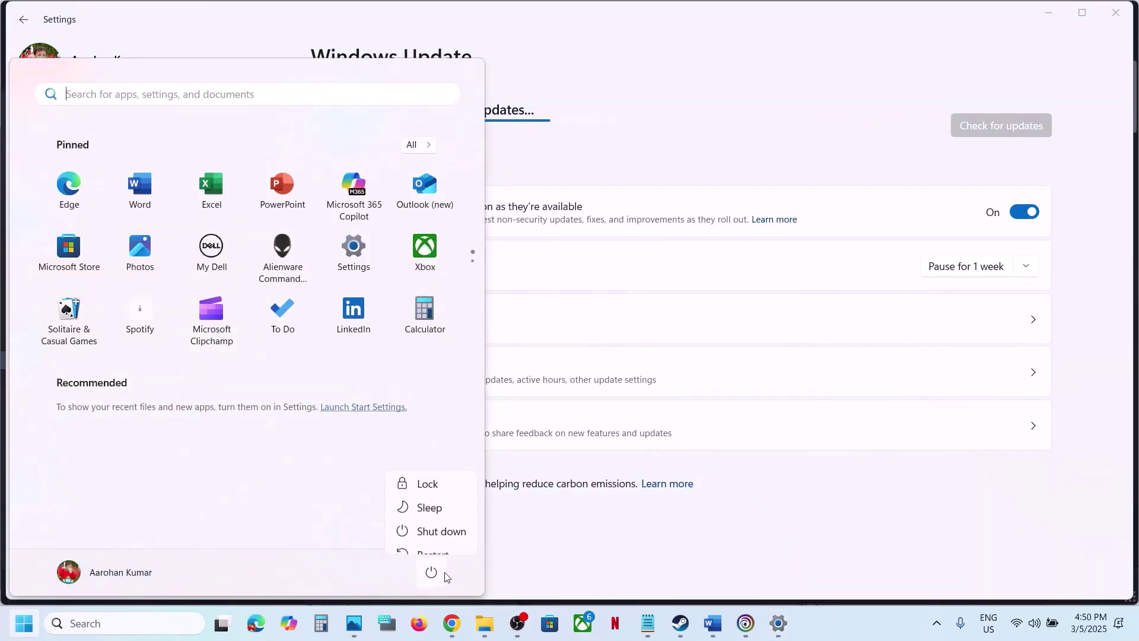
key("Escape")
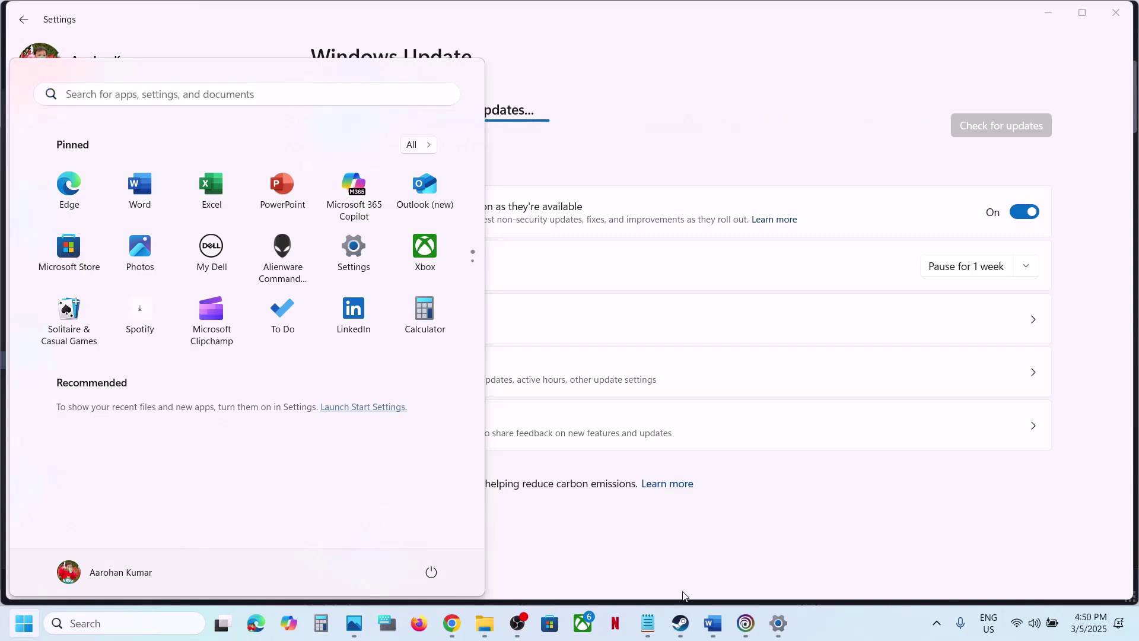
left_click(680, 626)
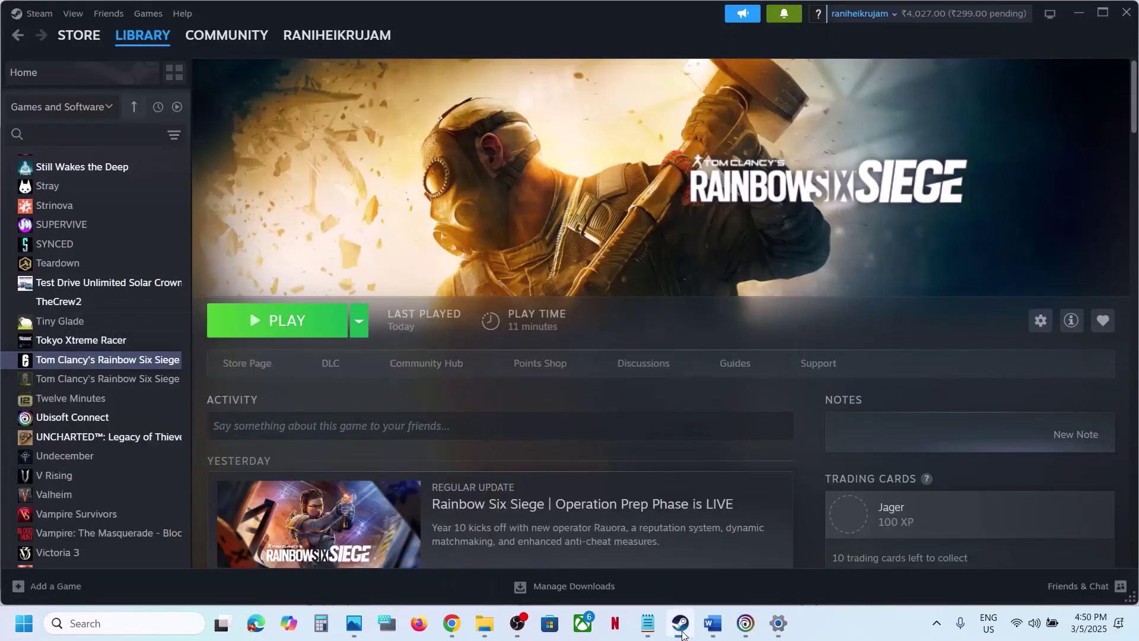
left_click(713, 623)
scroll(501, 395, "down", 3)
scroll(501, 395, "down", 1)
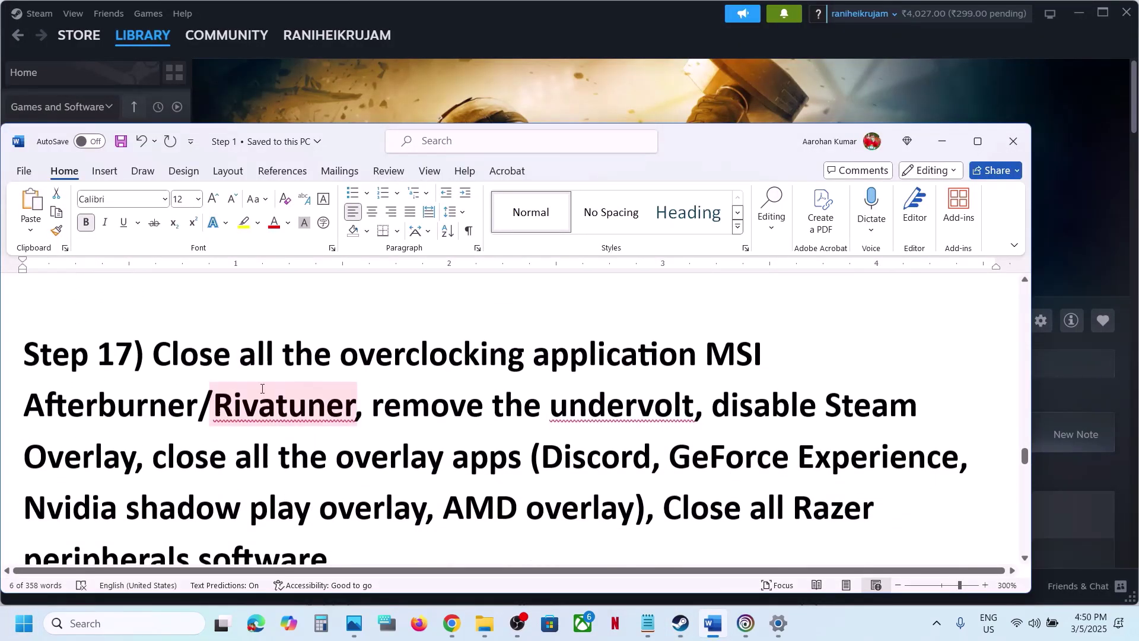
left_click_drag(156, 363, 245, 412)
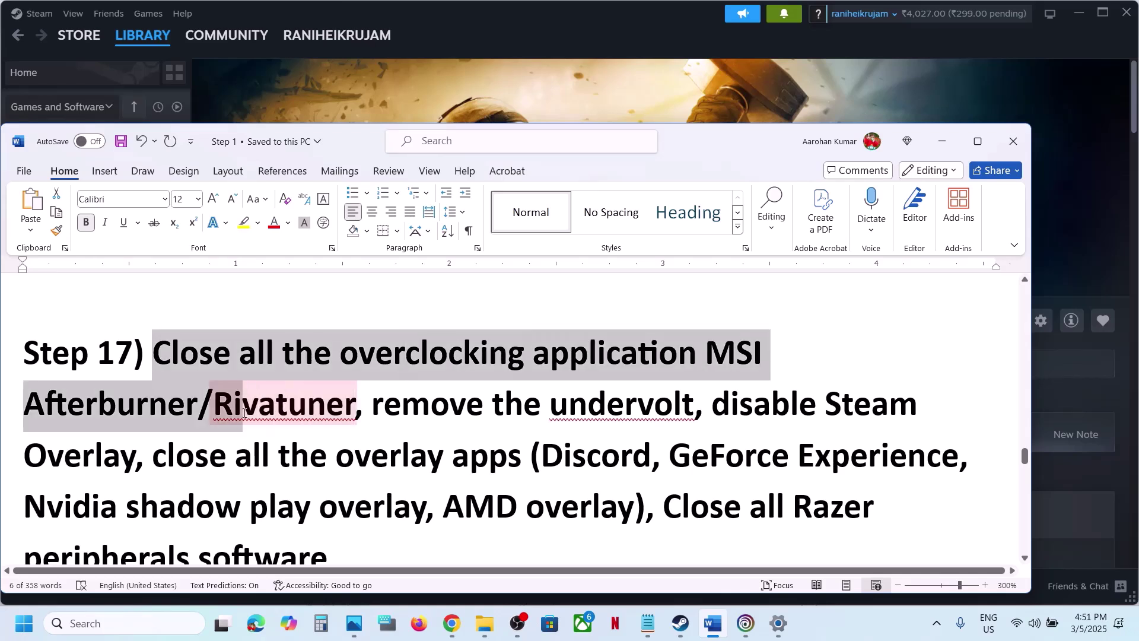
left_click_drag(246, 409, 354, 412)
left_click(937, 630)
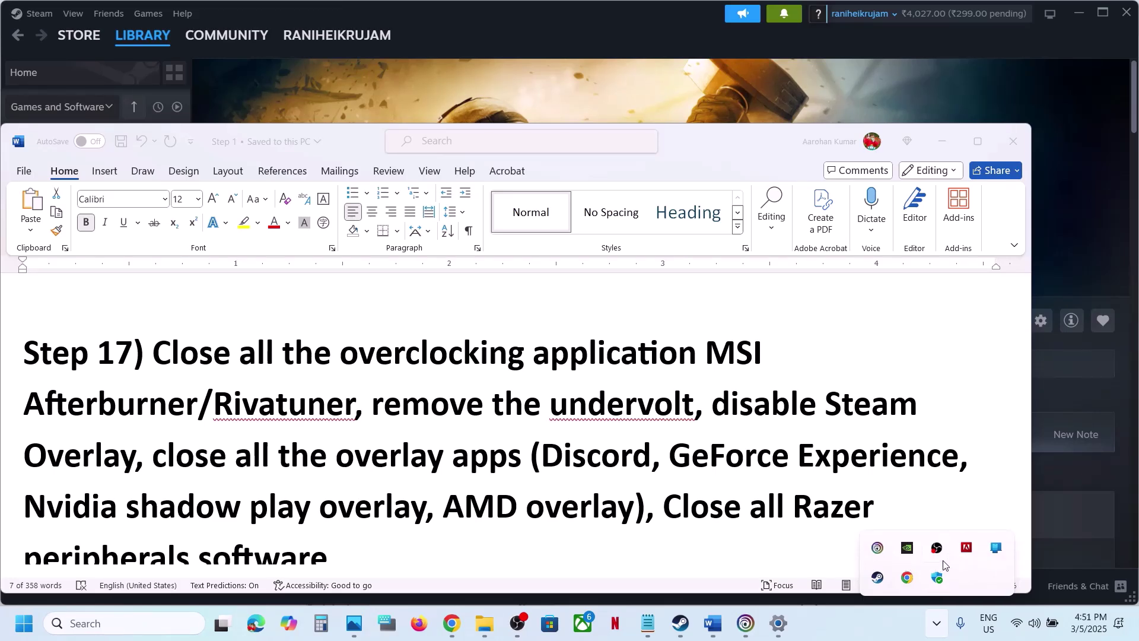
left_click(375, 409)
left_click_drag(375, 409, 694, 409)
scroll(742, 356, "down", 2)
left_click_drag(825, 324, 215, 324)
left_click(506, 114)
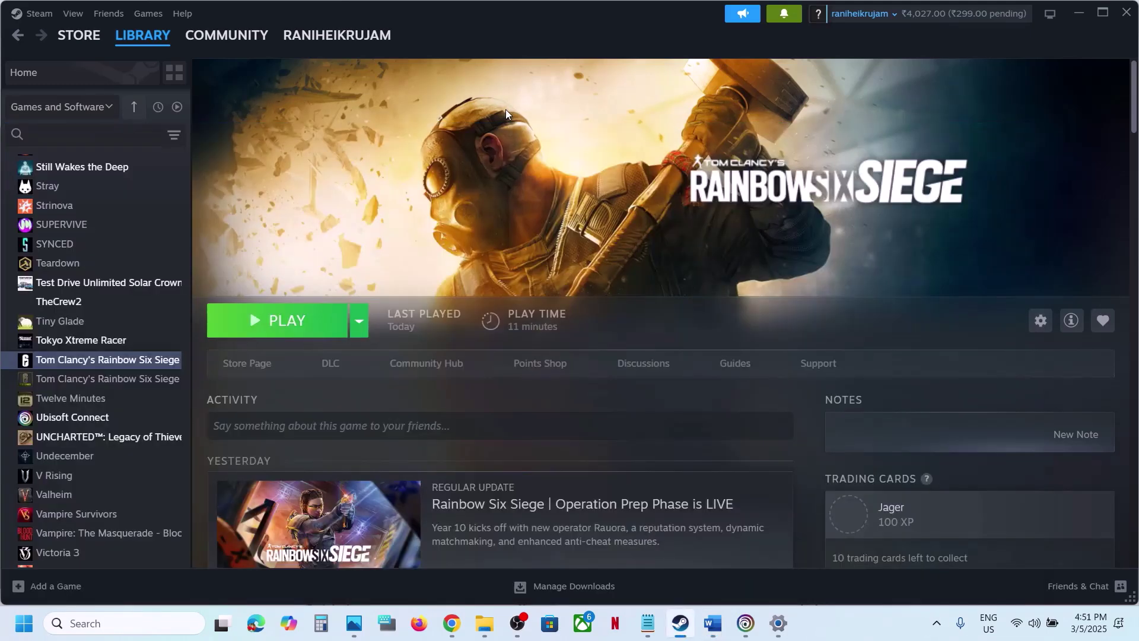
Untick 'Enable the Steam Overlay while in-game' in Rainbow Six Siege's Properties and close them
right_click(135, 360)
mouse_move(178, 450)
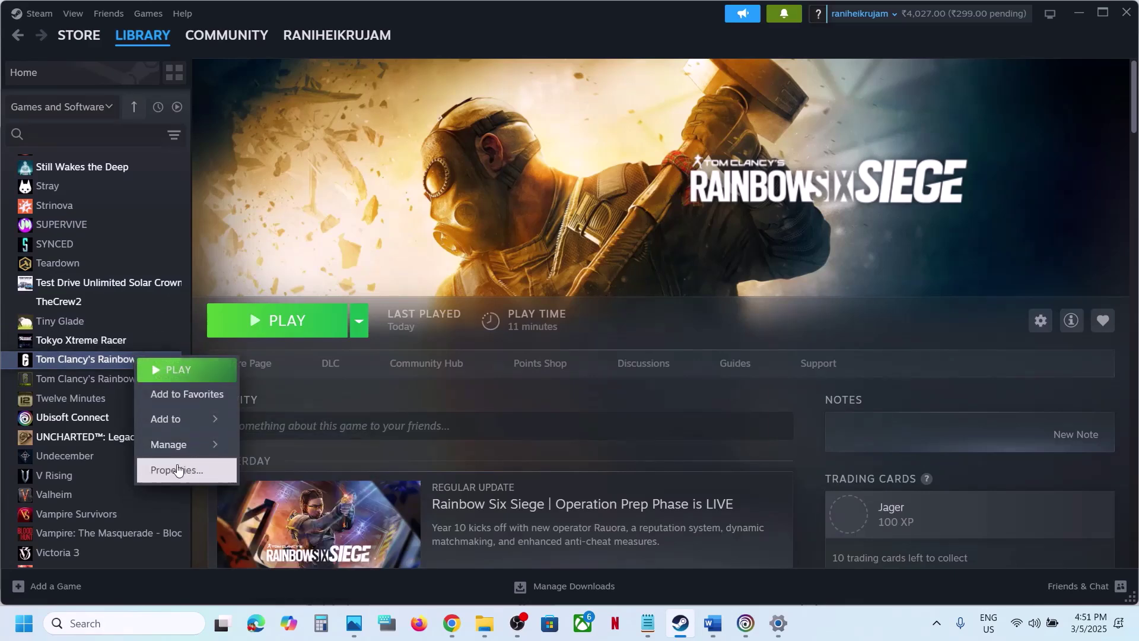
left_click(177, 470)
left_click(846, 155)
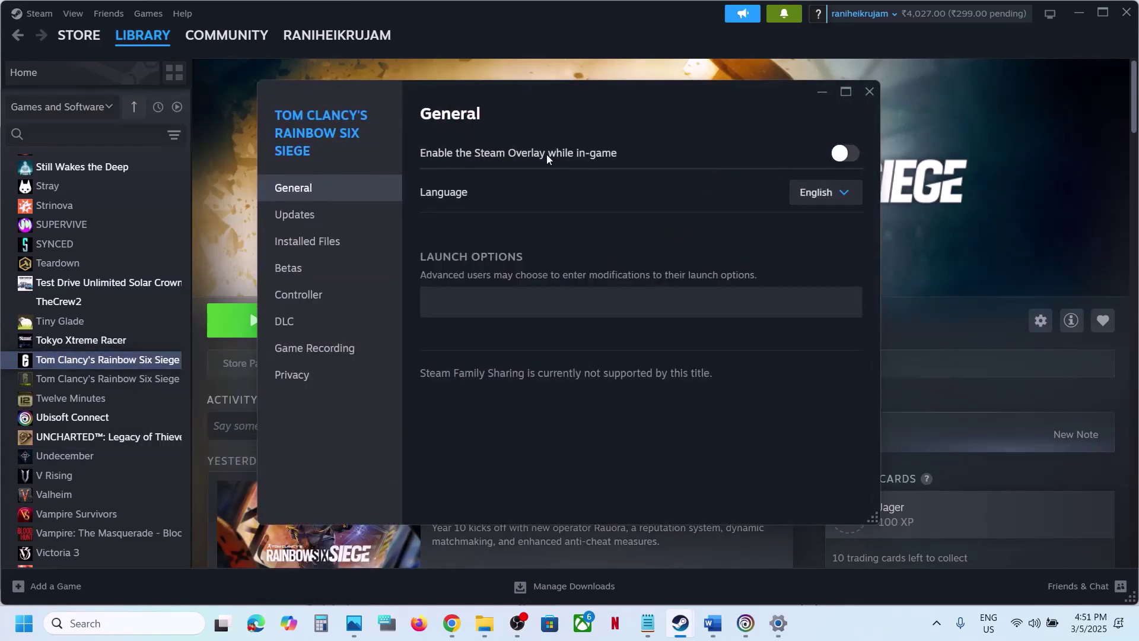
left_click(870, 92)
left_click(713, 623)
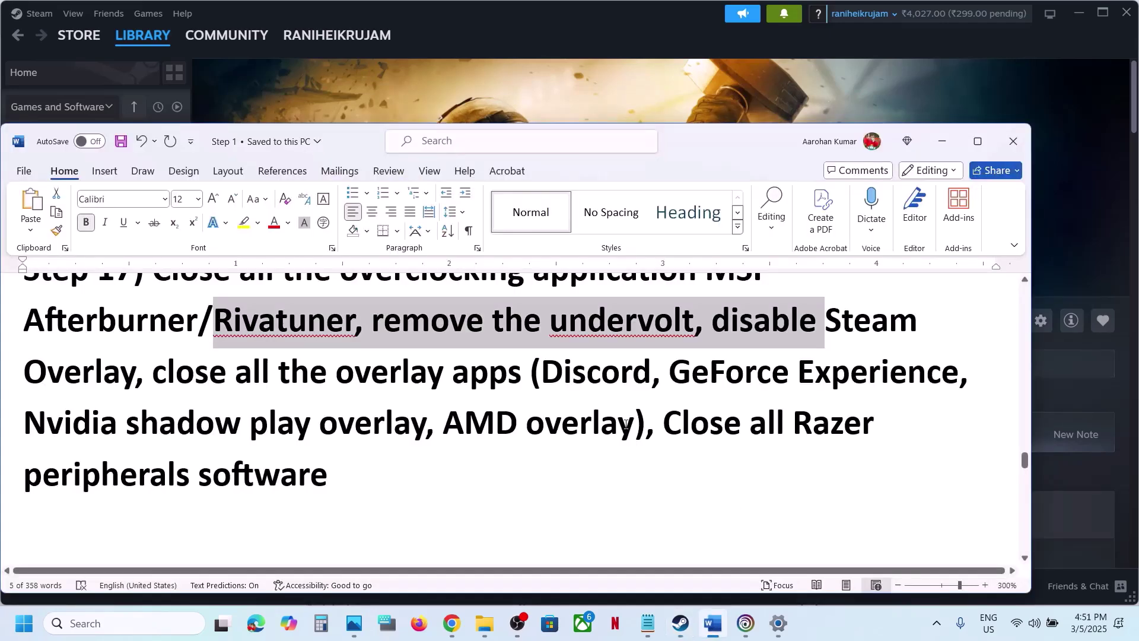
left_click_drag(545, 375, 907, 374)
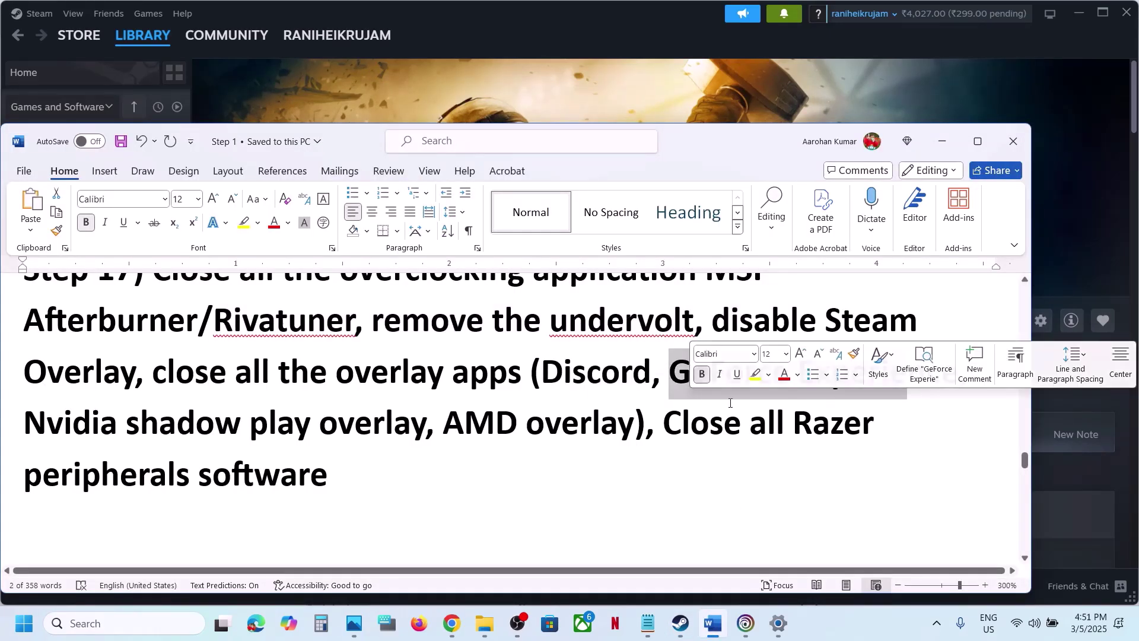
left_click(119, 623)
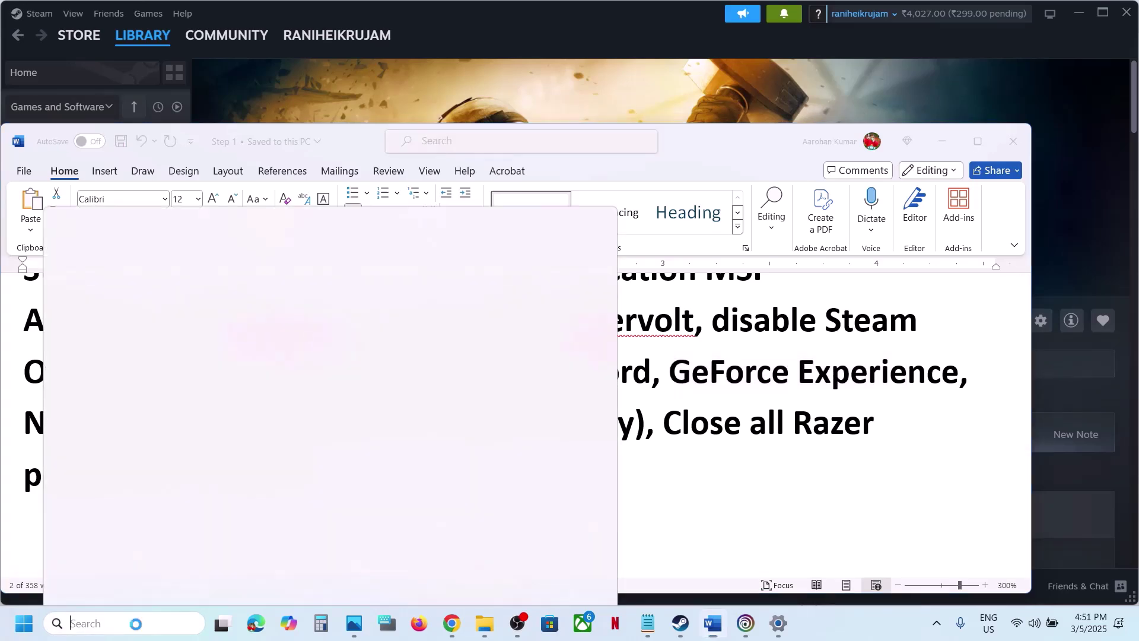
Launch the NVIDIA app via search, confirm NVIDIA overlay is off in Settings, and close it
type("nvi")
key("Return")
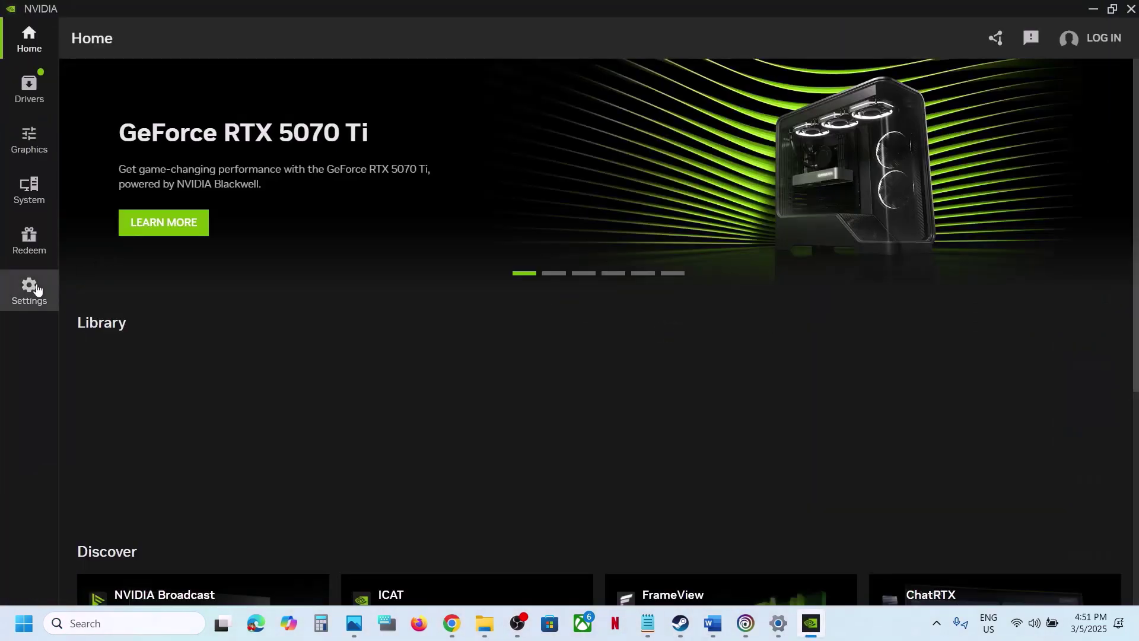
left_click(30, 290)
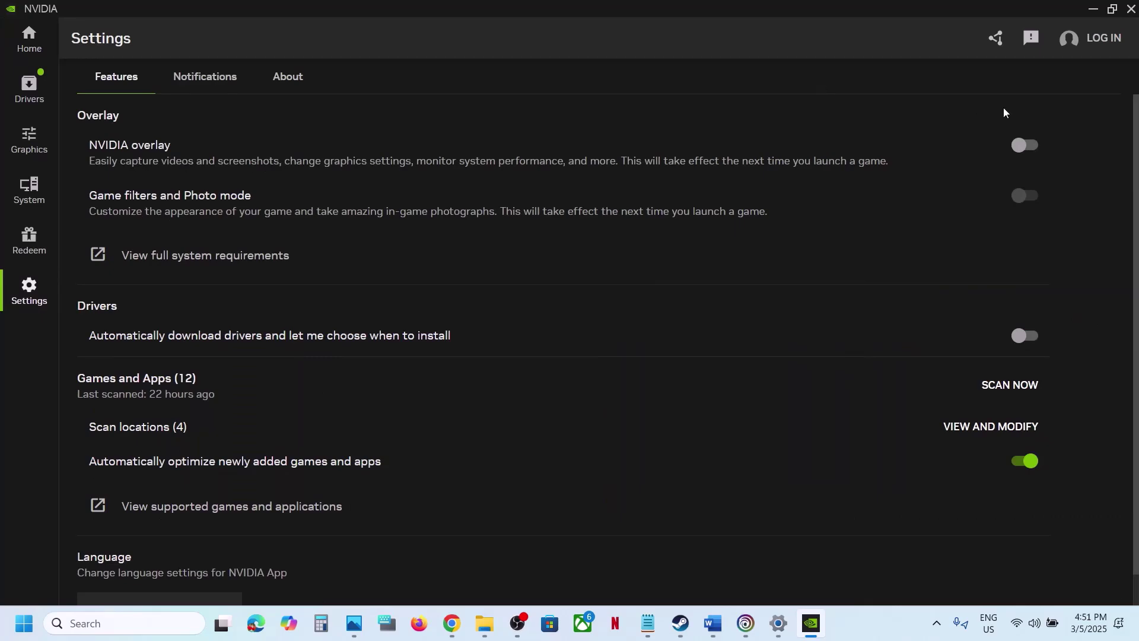
left_click(1131, 8)
left_click_drag(907, 373, 533, 371)
left_click(391, 382)
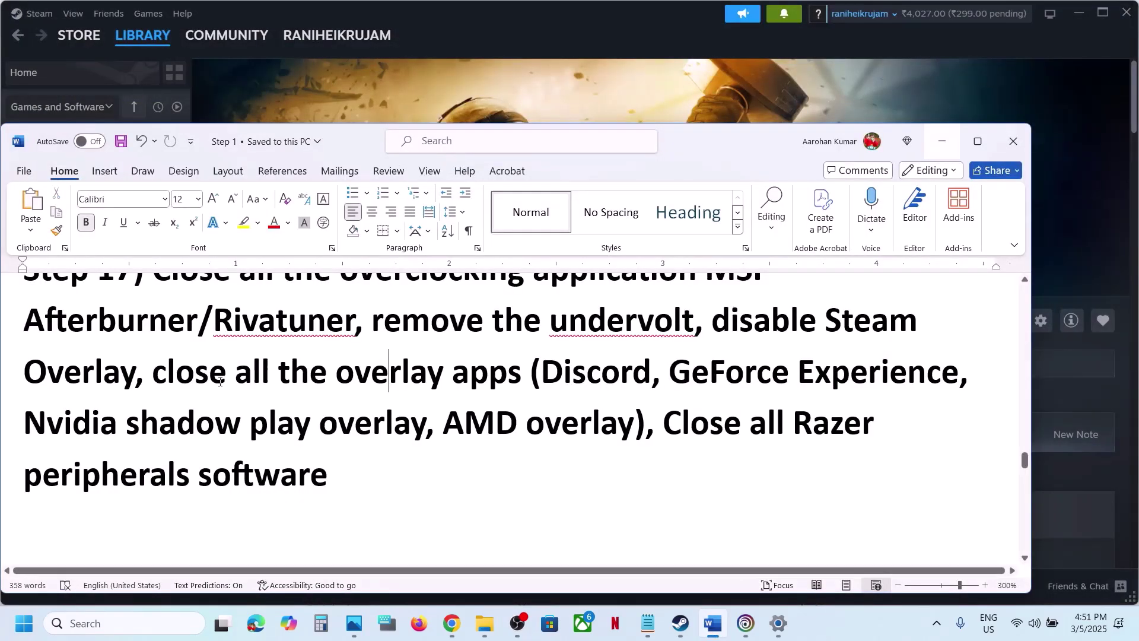
Highlight the Step 17 advice to close overlay apps and Razer peripherals software
left_click_drag(153, 375, 516, 362)
left_click_drag(636, 424, 344, 467)
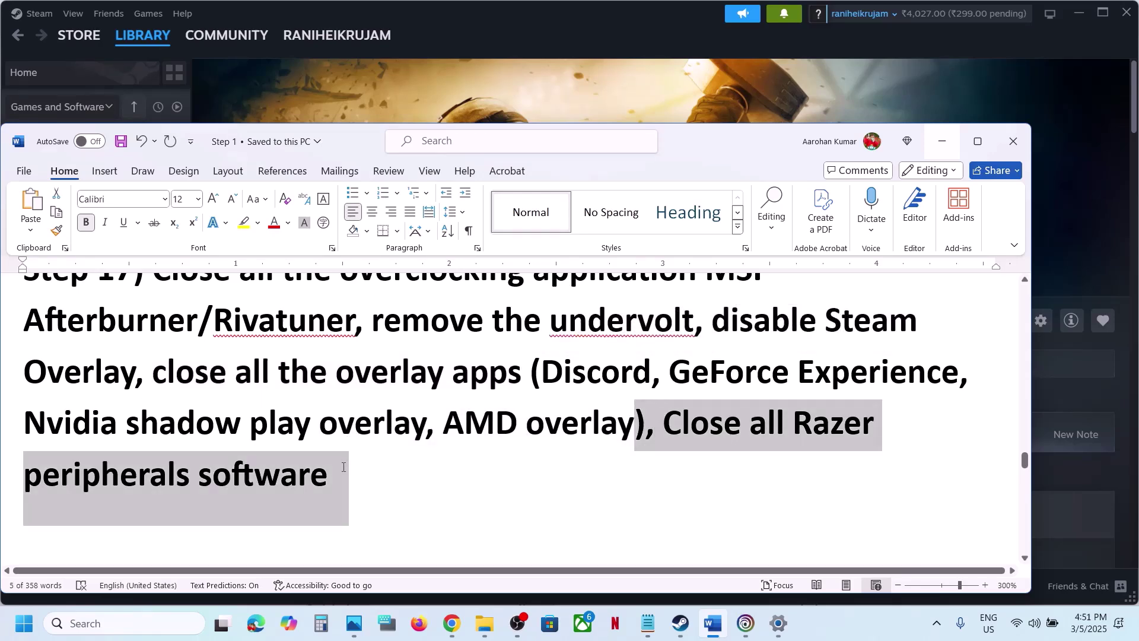
left_click(343, 467)
scroll(176, 370, "down", 5)
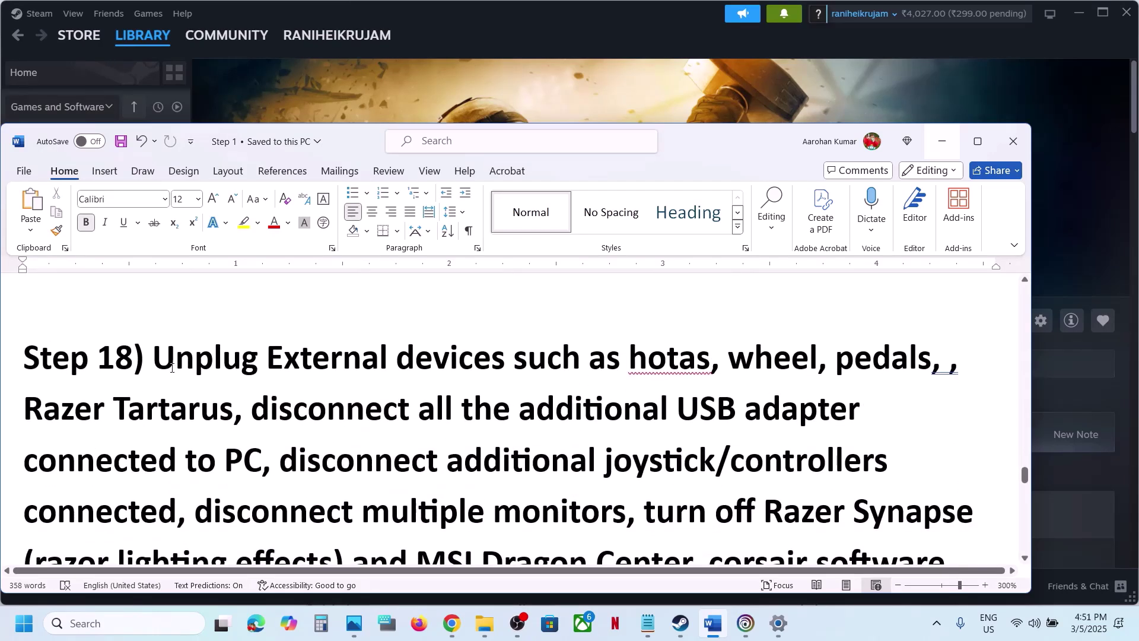
Highlight Step 18's advice to unplug external devices and extra controllers, reaching Step 19
left_click_drag(161, 363, 266, 460)
scroll(266, 461, "down", 1)
left_click_drag(279, 357, 178, 415)
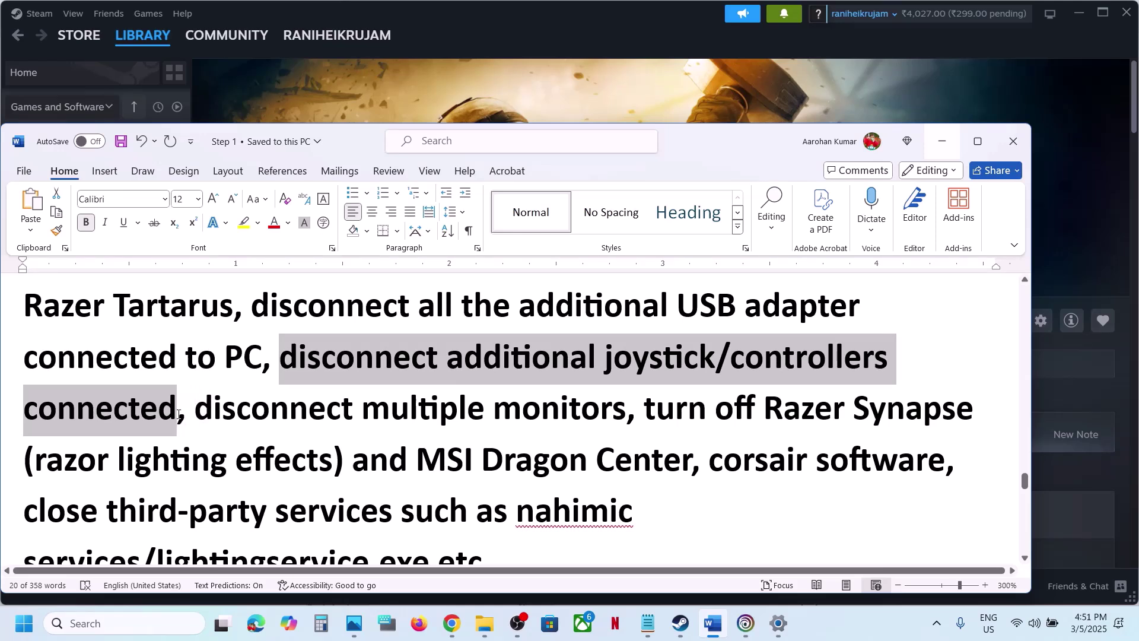
left_click_drag(178, 414, 626, 415)
scroll(626, 414, "down", 2)
scroll(626, 415, "up", 2)
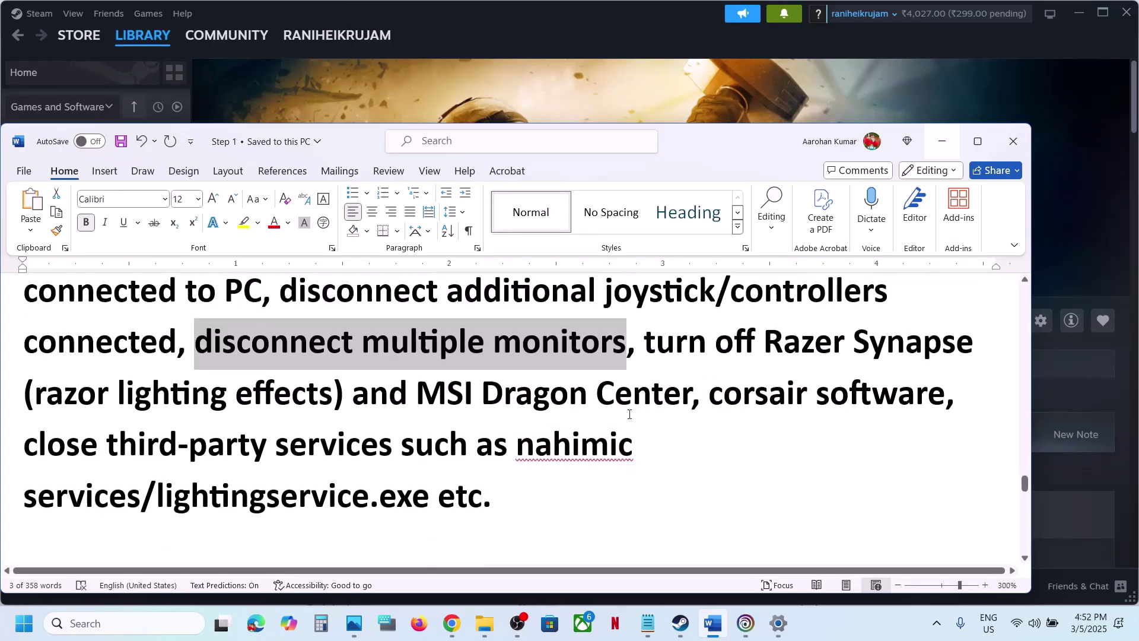
left_click_drag(642, 365, 519, 510)
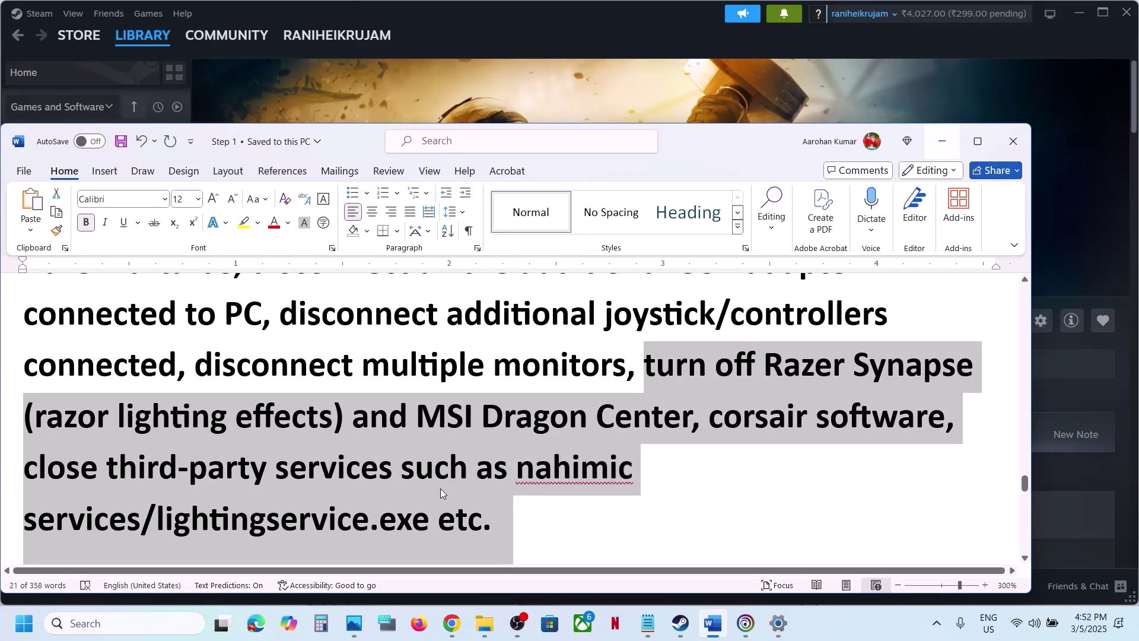
scroll(441, 489, "down", 3)
scroll(440, 489, "down", 3)
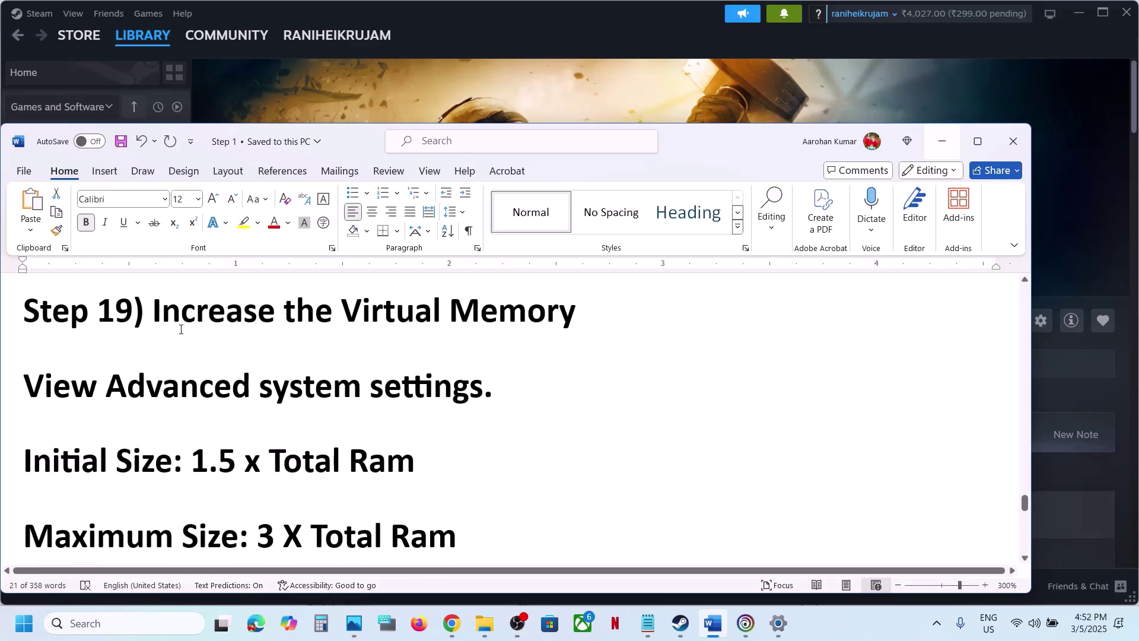
Copy 'View advanced system settings' from the guide and open it through Windows search
left_click_drag(180, 326, 551, 335)
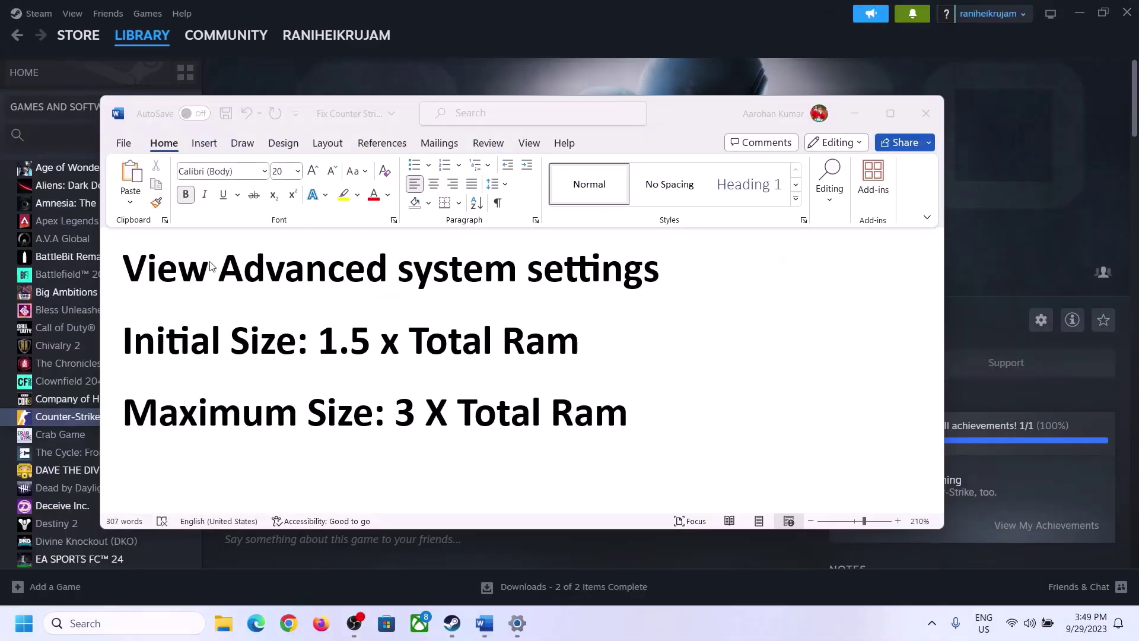
left_click(137, 274)
left_click_drag(206, 283, 636, 280)
key("ctrl+c")
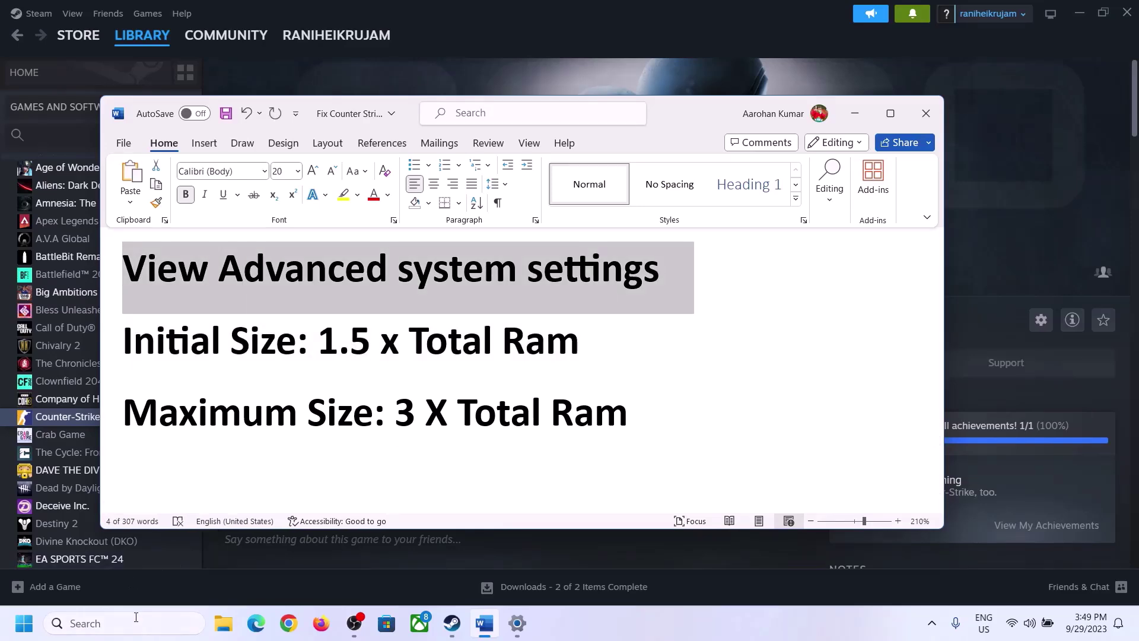
left_click(135, 623)
key("ctrl+v")
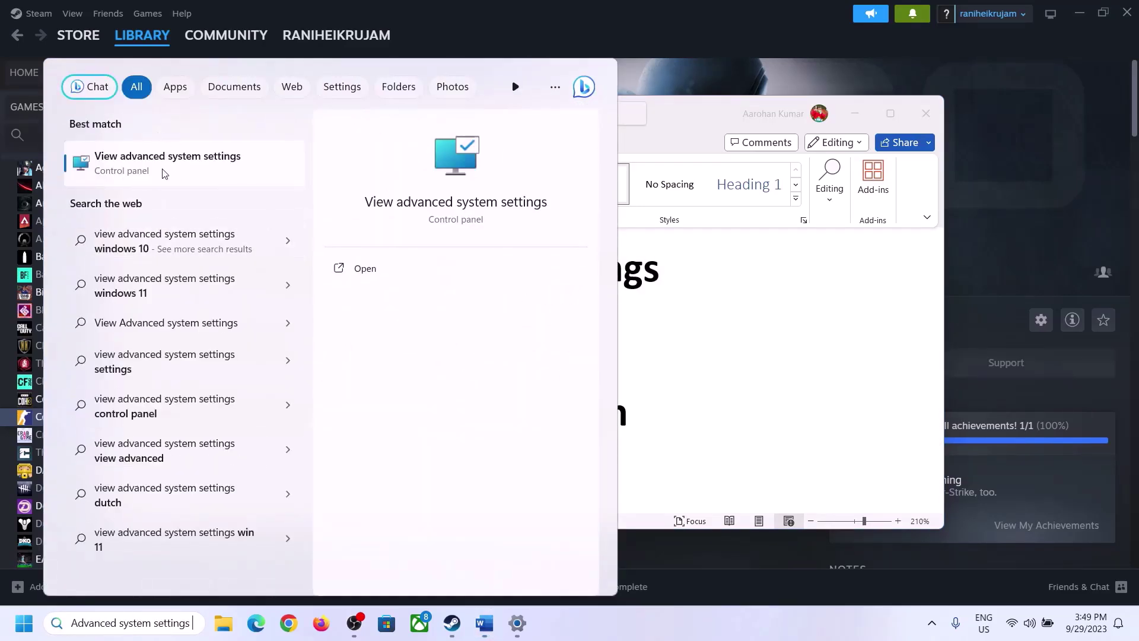
left_click(162, 172)
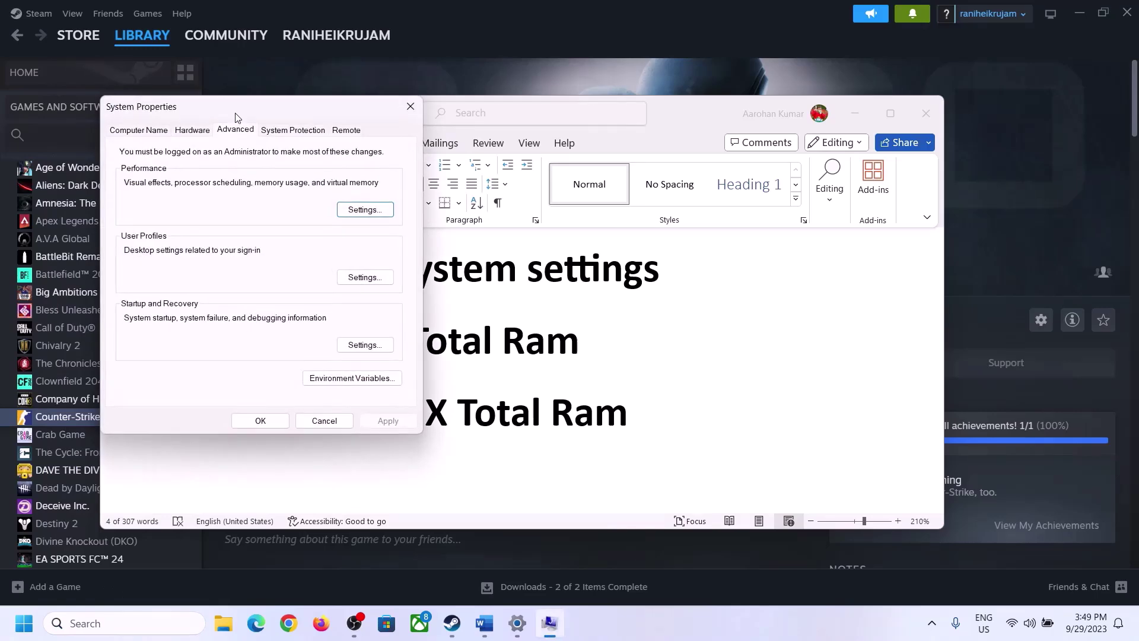
left_click_drag(236, 114, 505, 200)
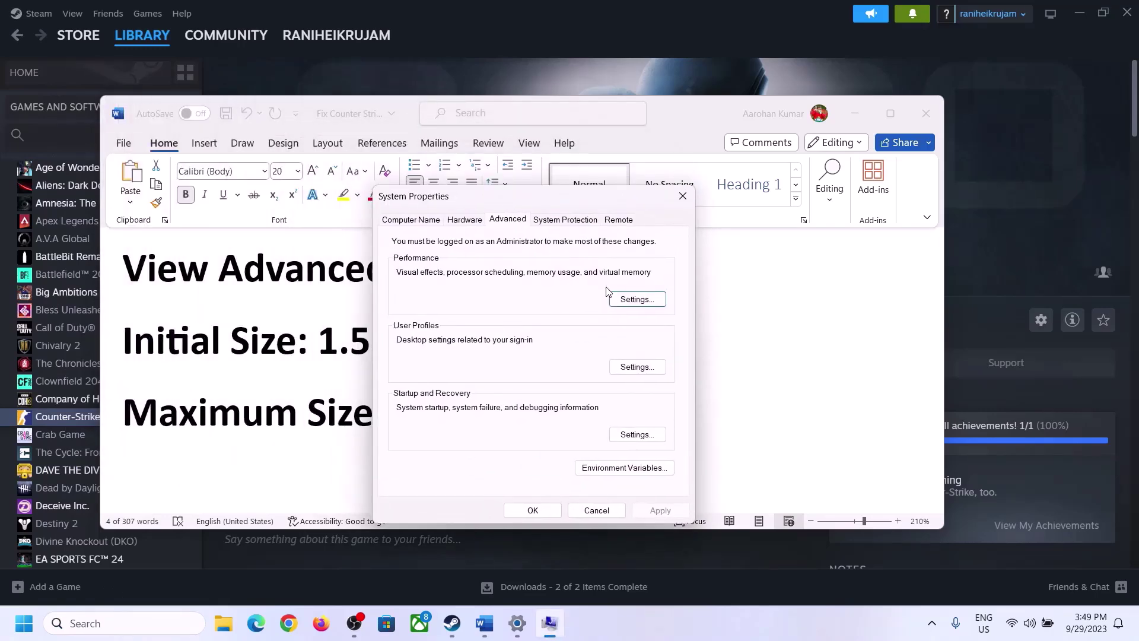
In Performance Options > Advanced > Virtual Memory, disable automatic paging and choose Custom size for C:
left_click(639, 302)
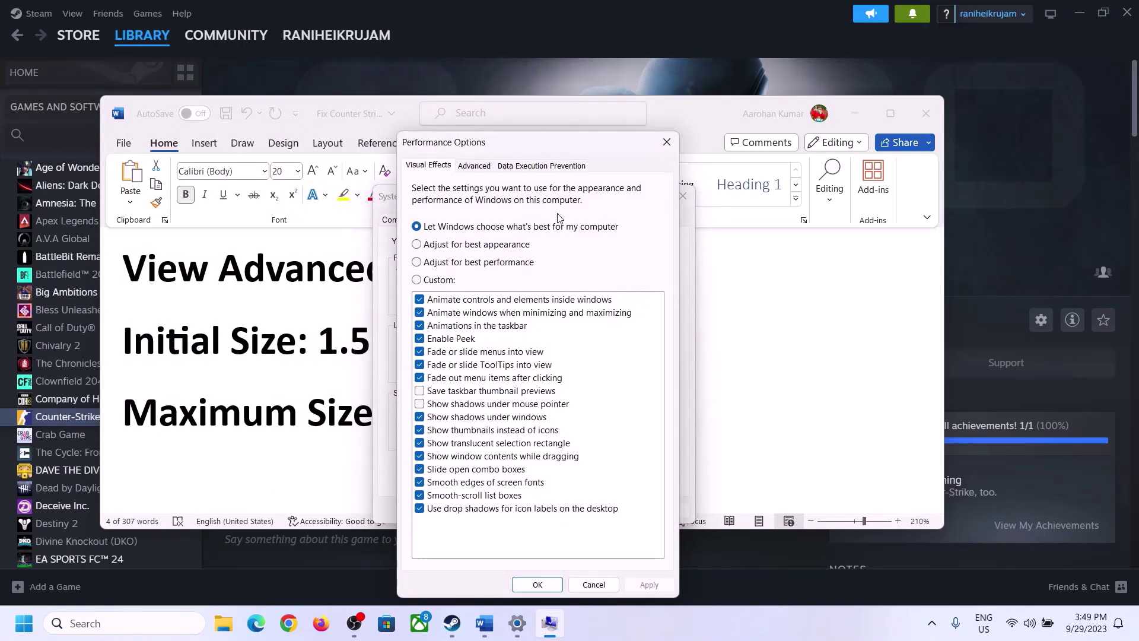
left_click(476, 166)
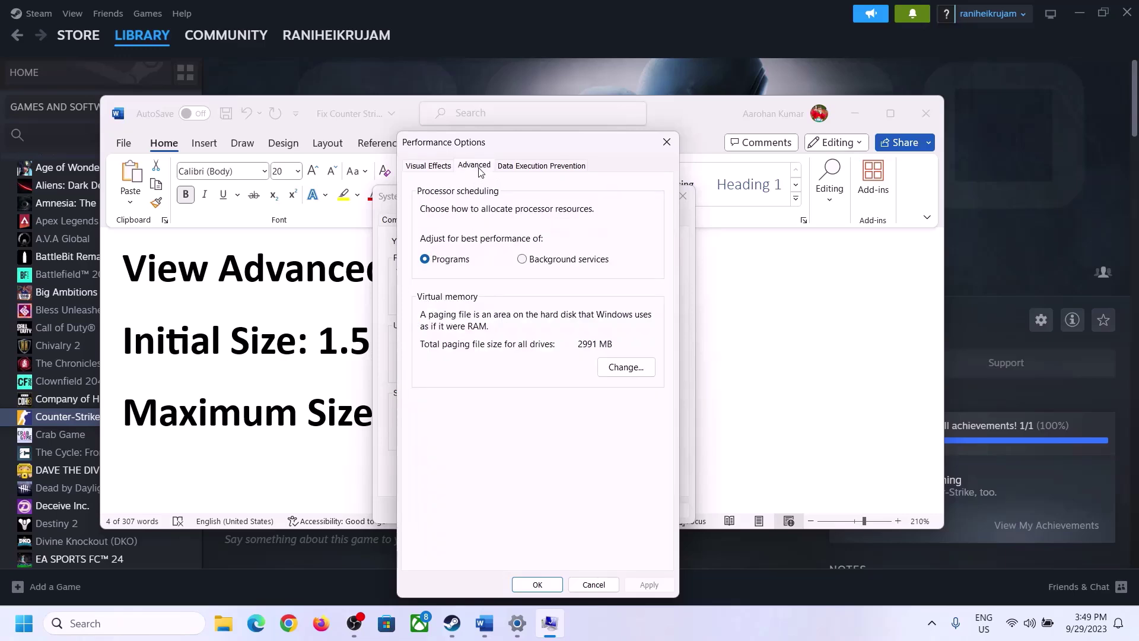
left_click(628, 367)
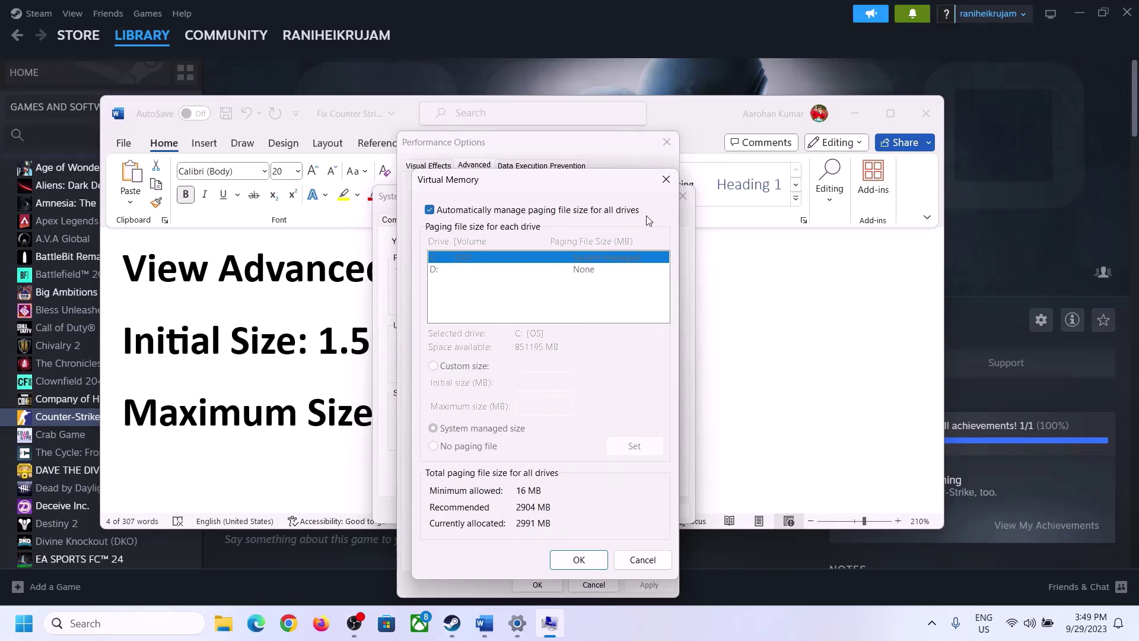
left_click(430, 210)
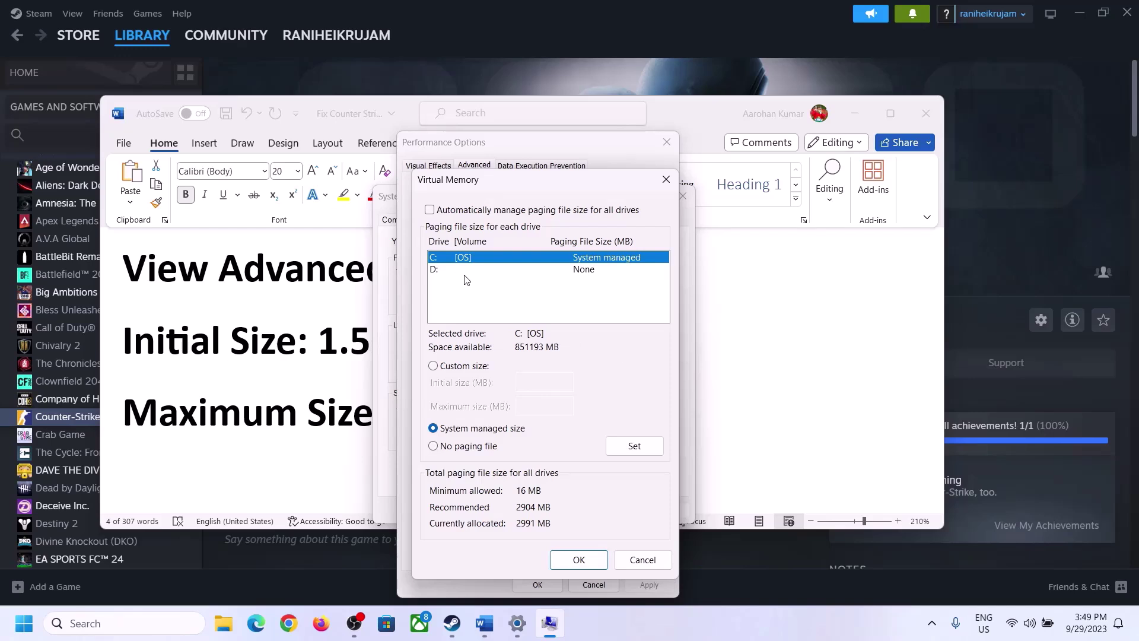
left_click(434, 367)
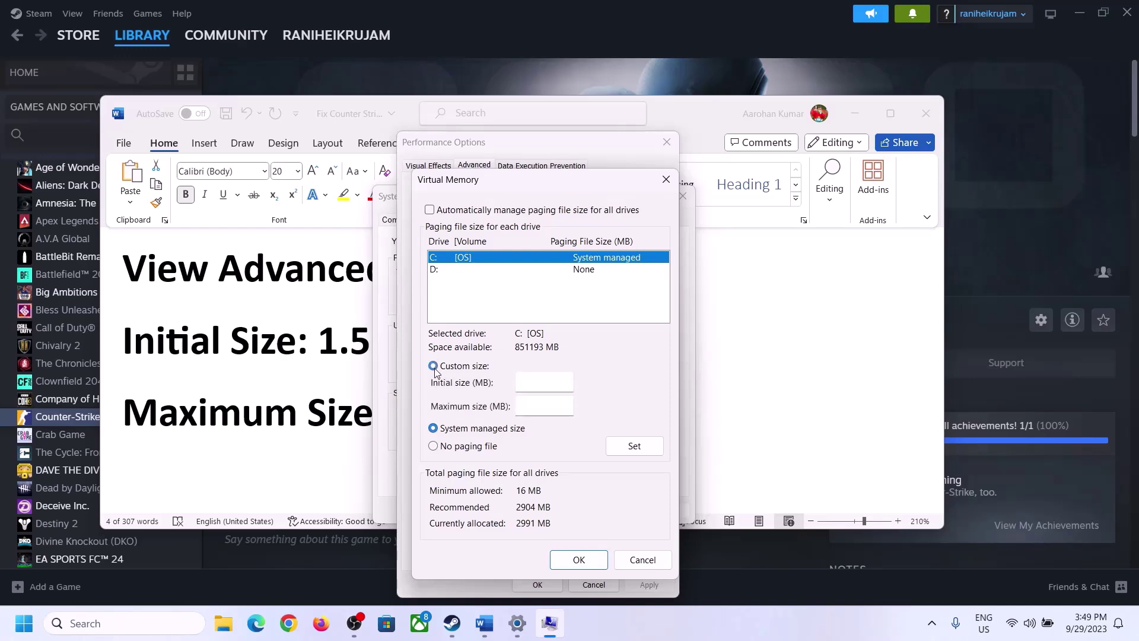
left_click(544, 383)
left_click(308, 353)
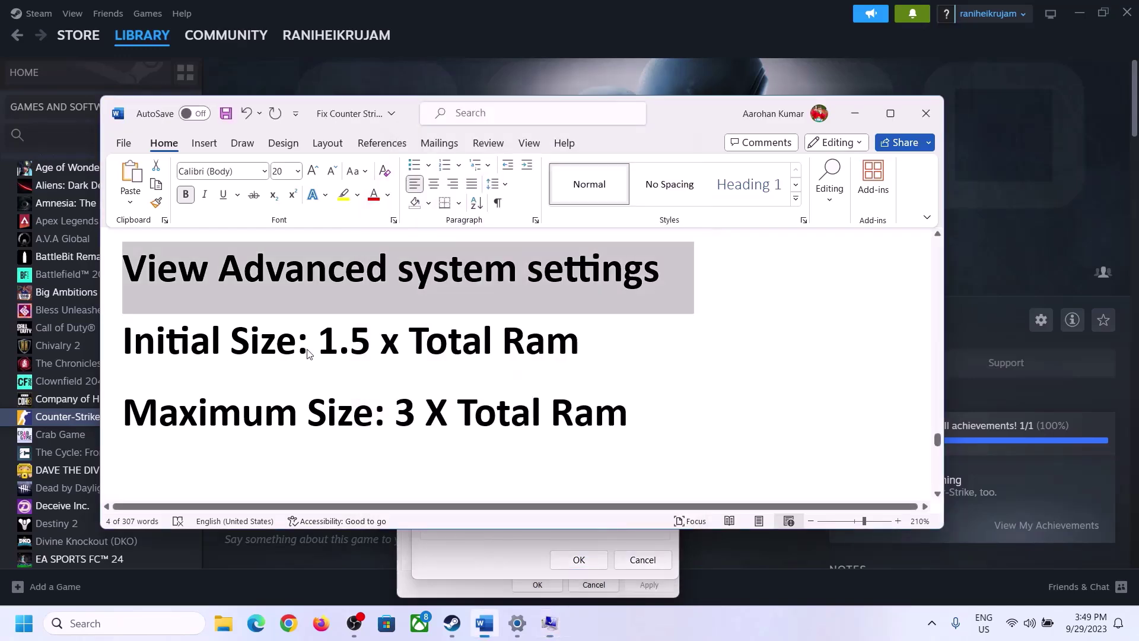
Confirm Settings > System > About shows 16.0 GB installed RAM, then restore the Virtual Memory dialog
left_click_drag(326, 341, 528, 354)
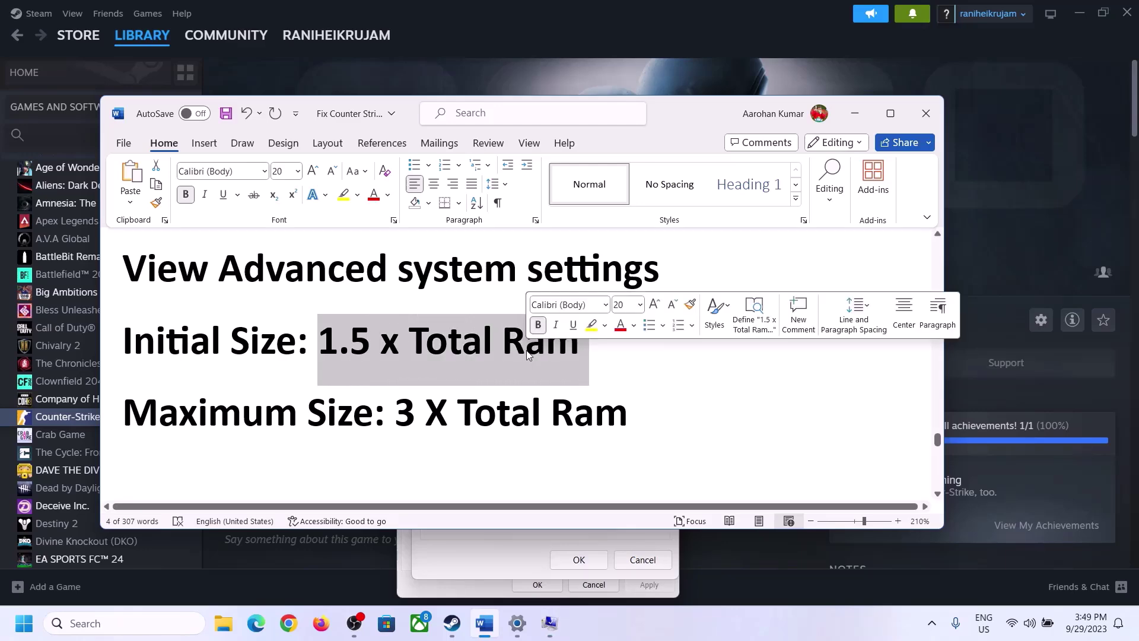
left_click(518, 623)
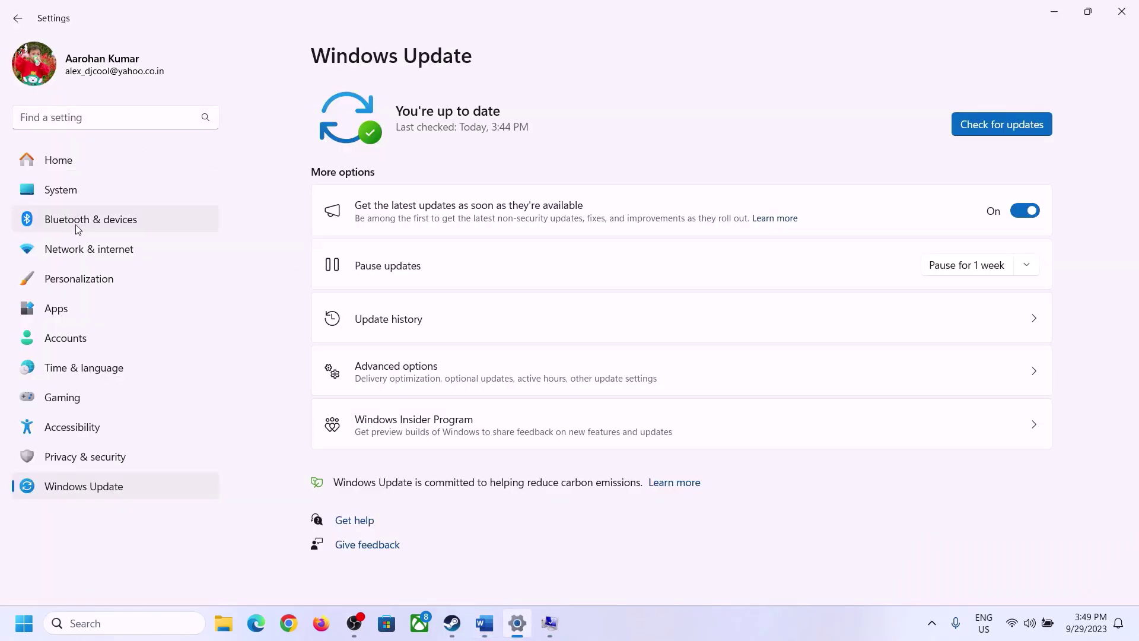
left_click(57, 190)
scroll(419, 429, "down", 5)
scroll(419, 428, "down", 2)
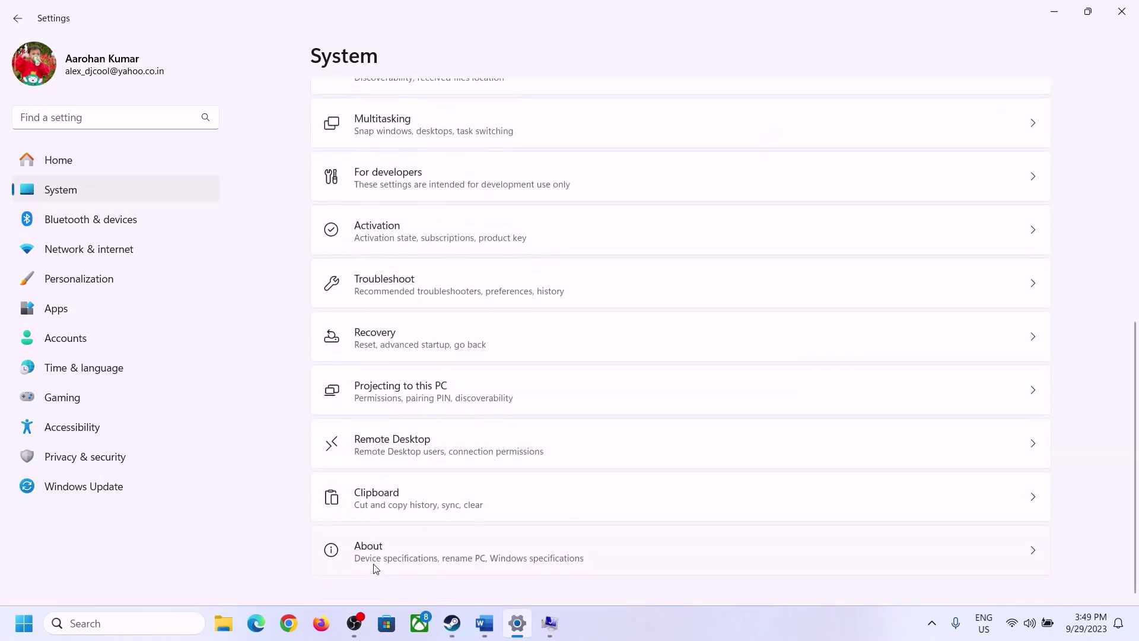
left_click(376, 561)
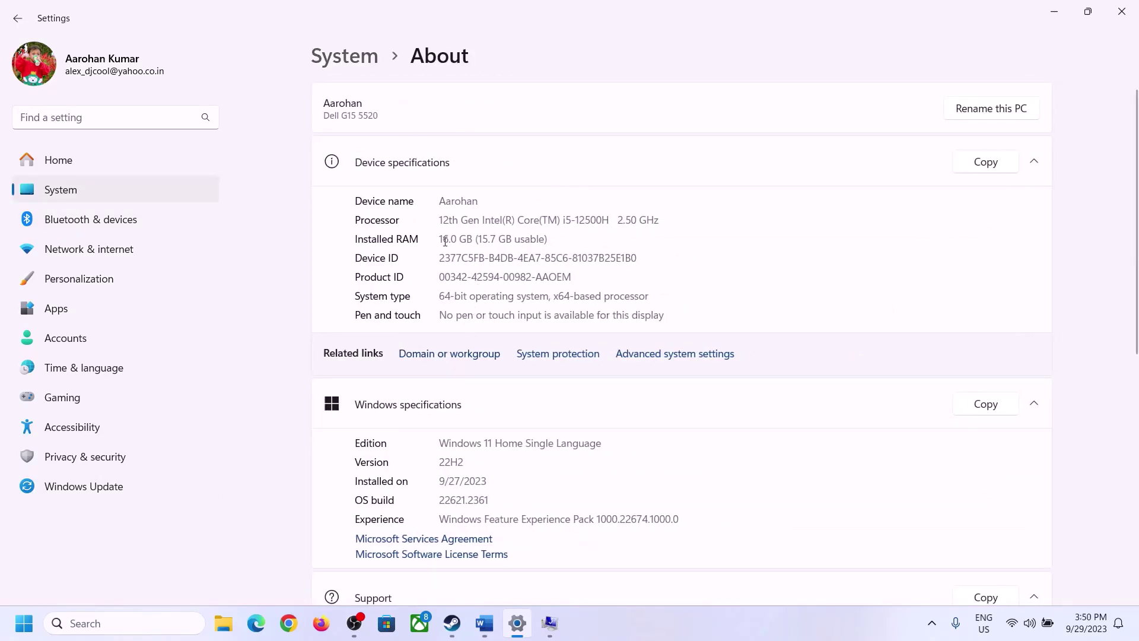
left_click_drag(451, 238, 435, 238)
left_click(448, 239)
left_click_drag(448, 238, 435, 238)
left_click(550, 624)
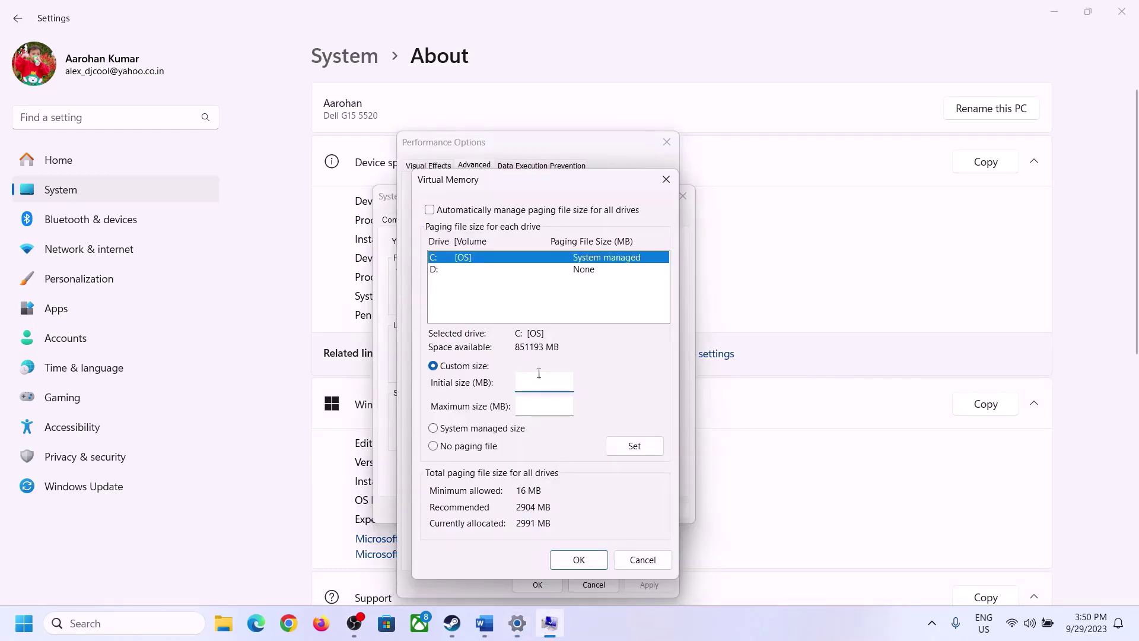